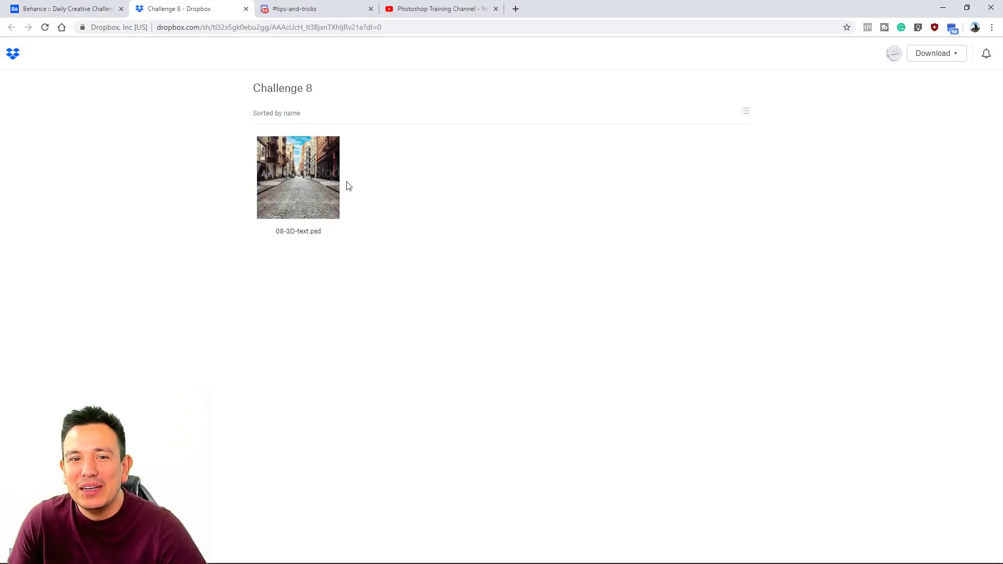
Open the Behance Daily Creative Challenge page for Photoshop and view the 3D Text challenge and the page's introduction
left_click(86, 9)
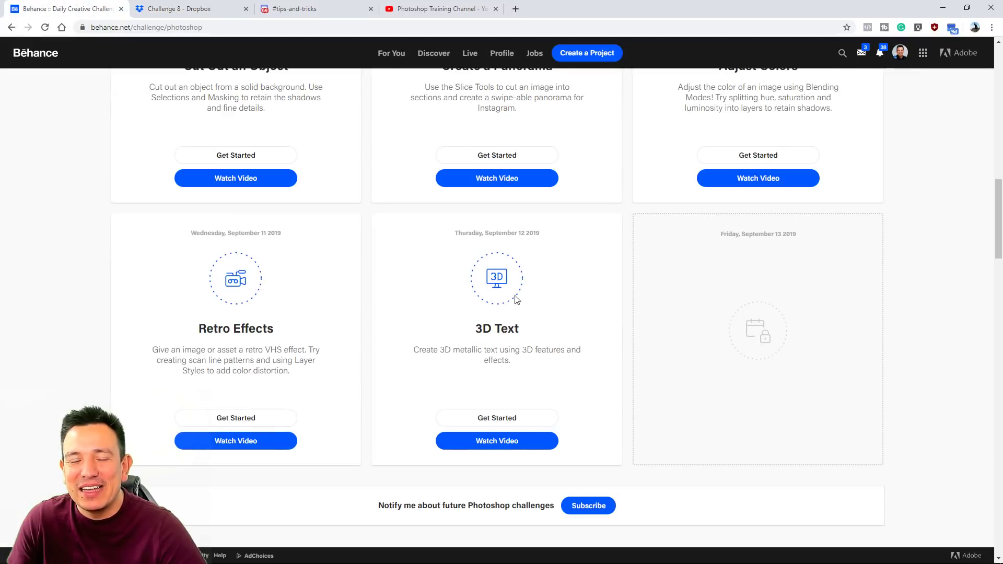
scroll(624, 356, "up", 15)
scroll(627, 364, "up", 1)
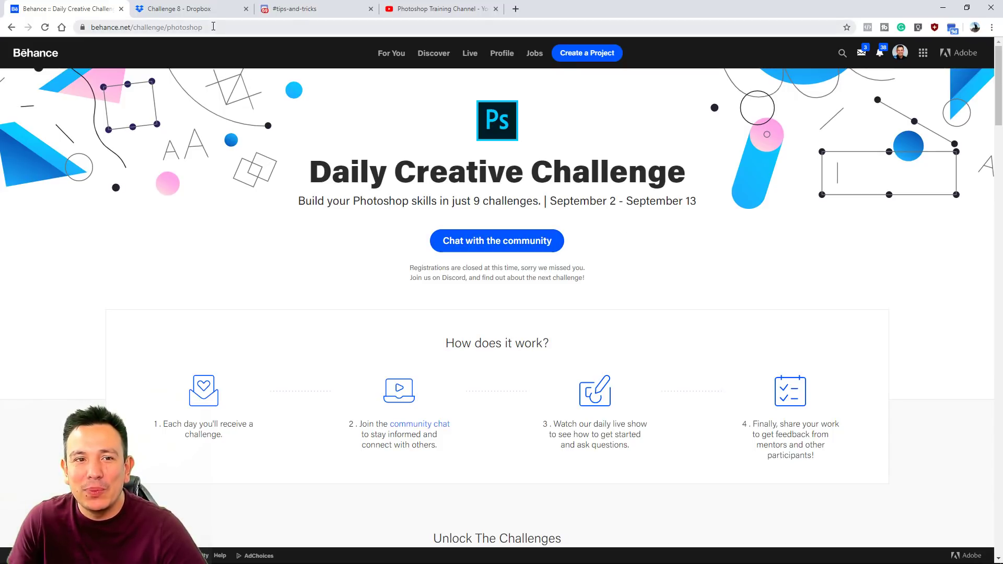
Switch to the Adobe Photoshop Discord server and examine the artwork posted in the current-challenge channel
left_click(309, 10)
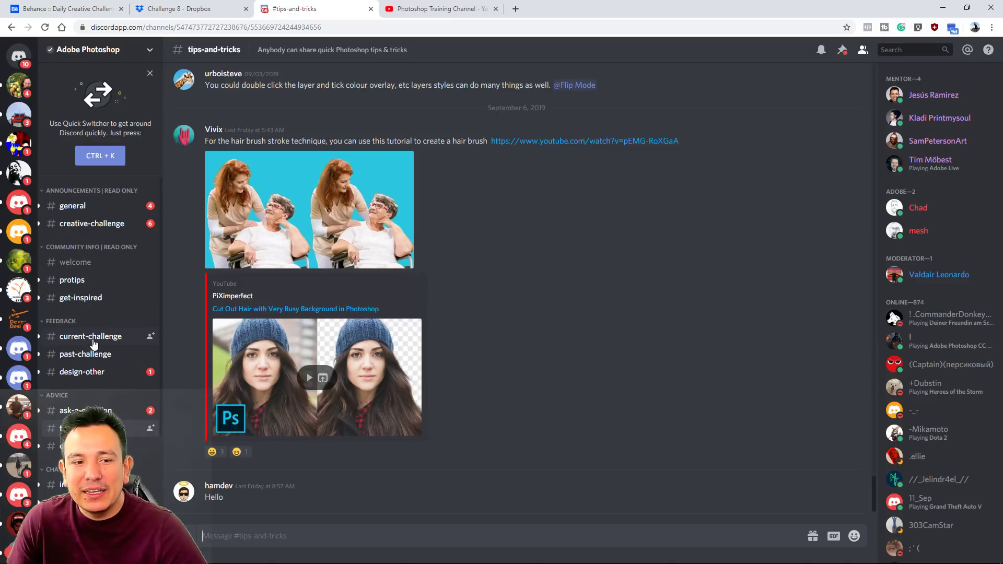
left_click(95, 345)
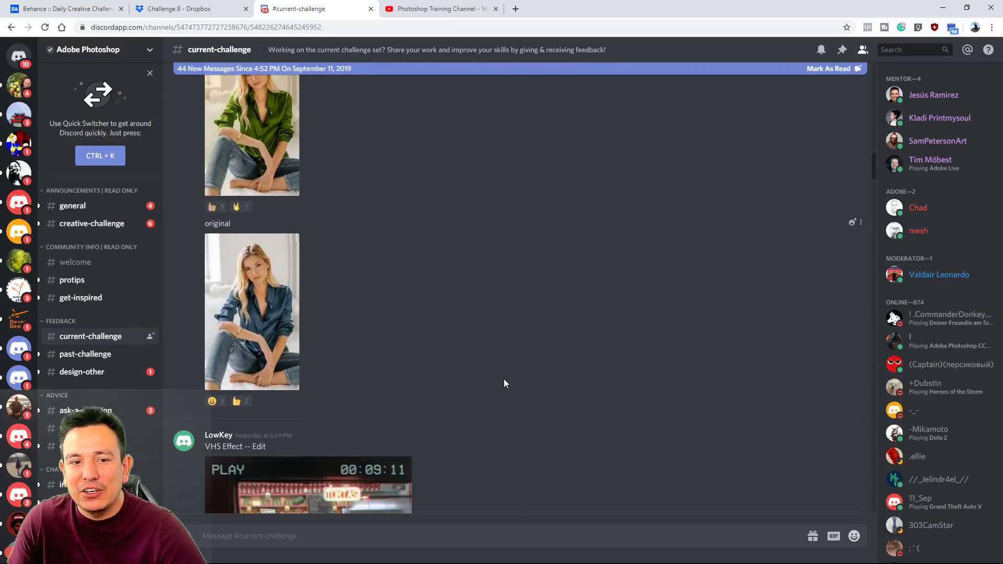
scroll(503, 384, "down", 7)
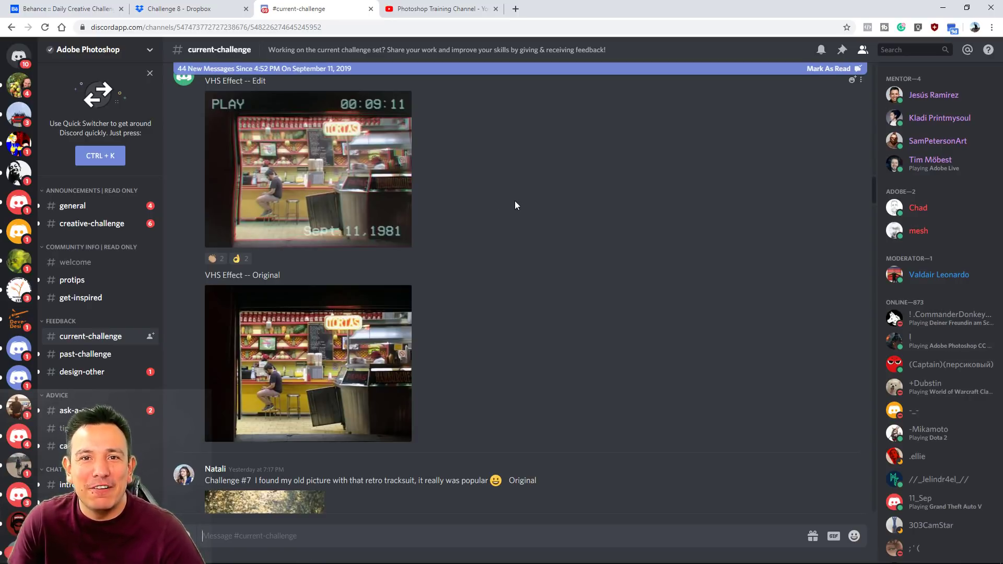
scroll(507, 198, "down", 5)
scroll(508, 198, "down", 20)
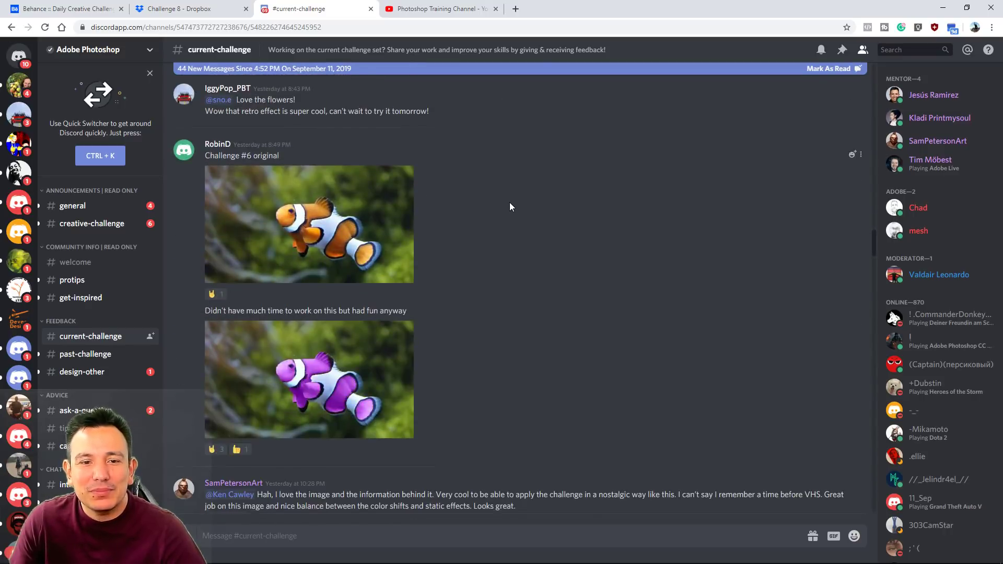
scroll(509, 219, "down", 20)
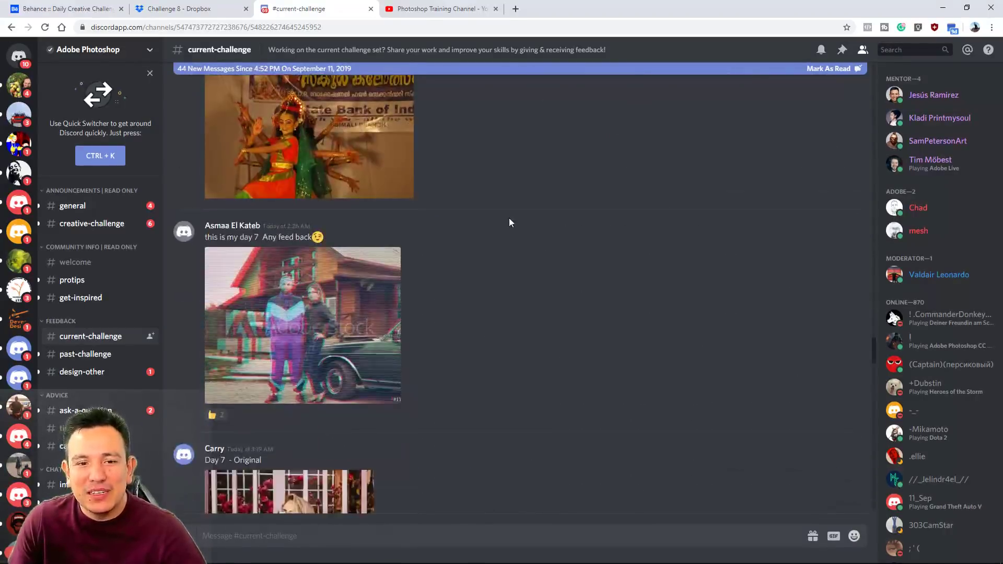
scroll(510, 223, "down", 20)
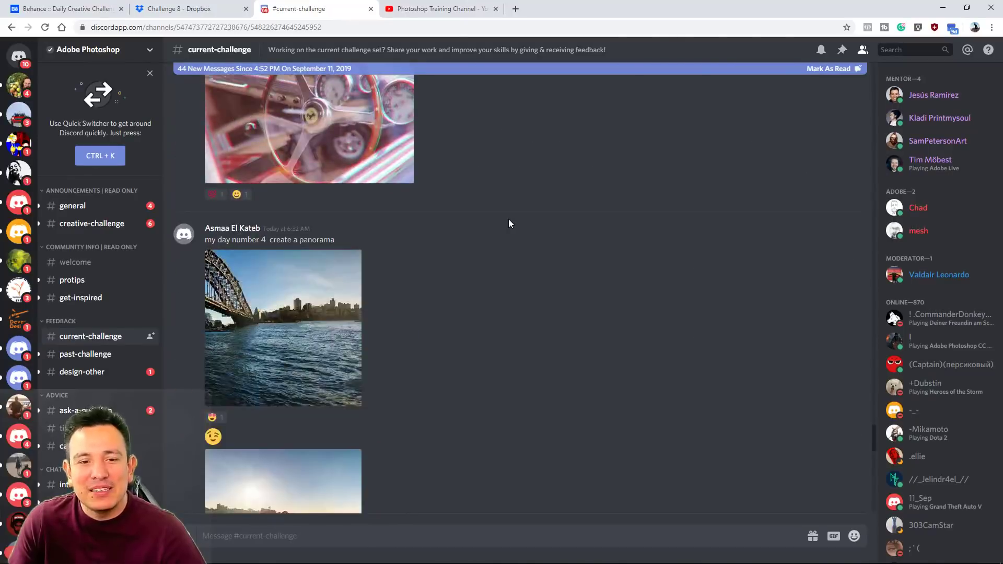
scroll(508, 223, "down", 5)
scroll(505, 225, "up", 12)
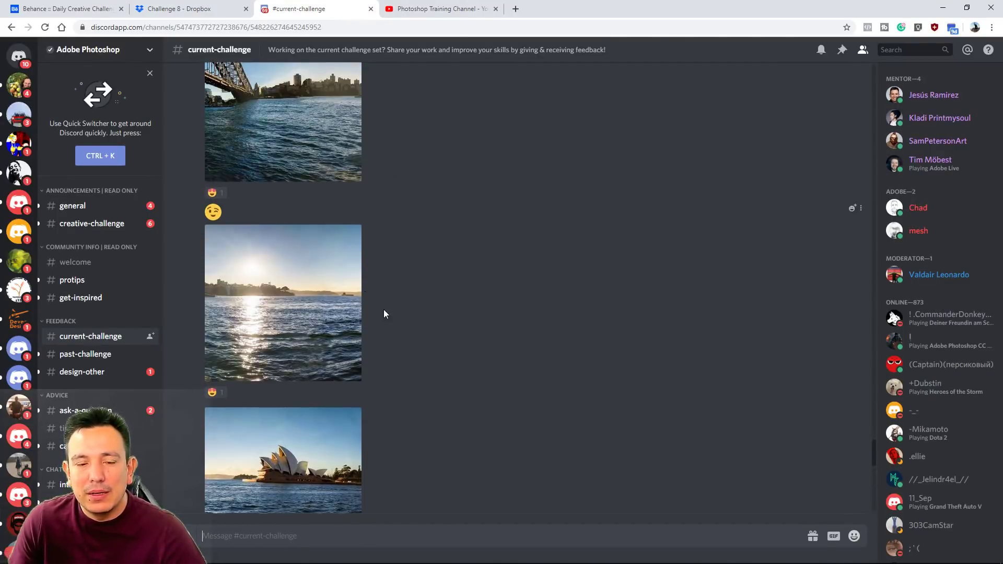
scroll(384, 312, "down", 3)
scroll(427, 320, "down", 5)
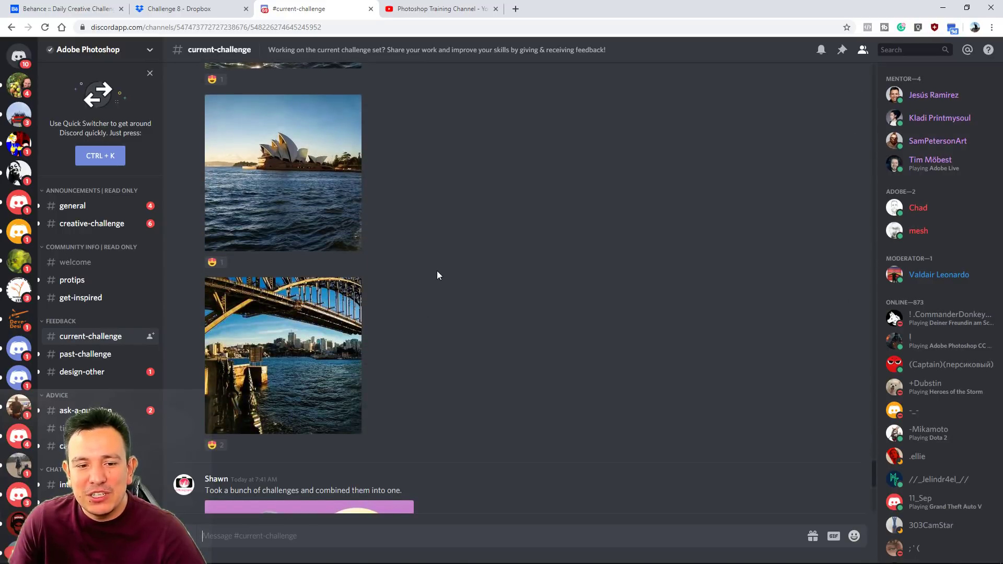
scroll(437, 272, "down", 10)
scroll(437, 279, "up", 10)
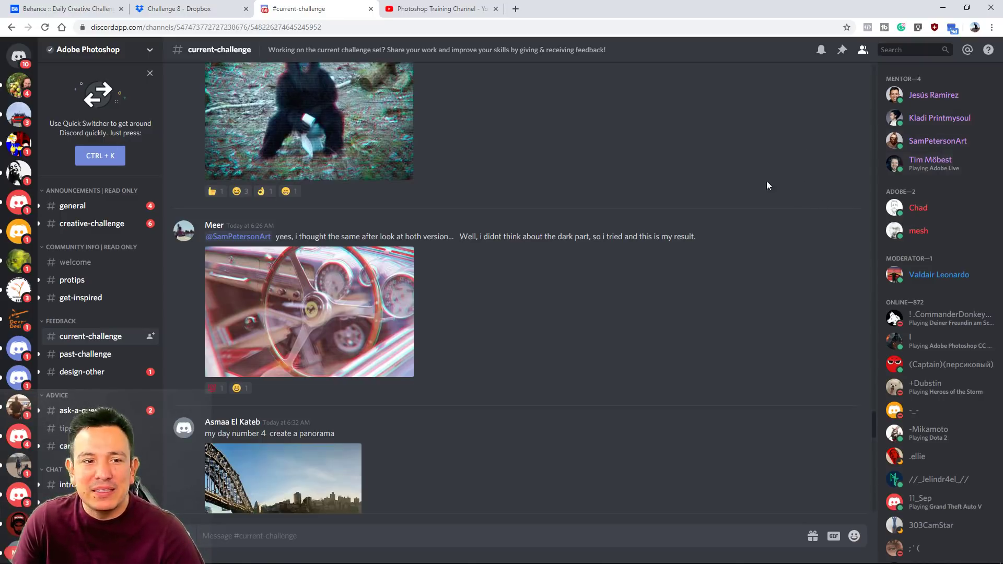
Look through the past-challenge, ask-a-question and tips-and-tricks channels, ending back in current-challenge
scroll(124, 265, "down", 4)
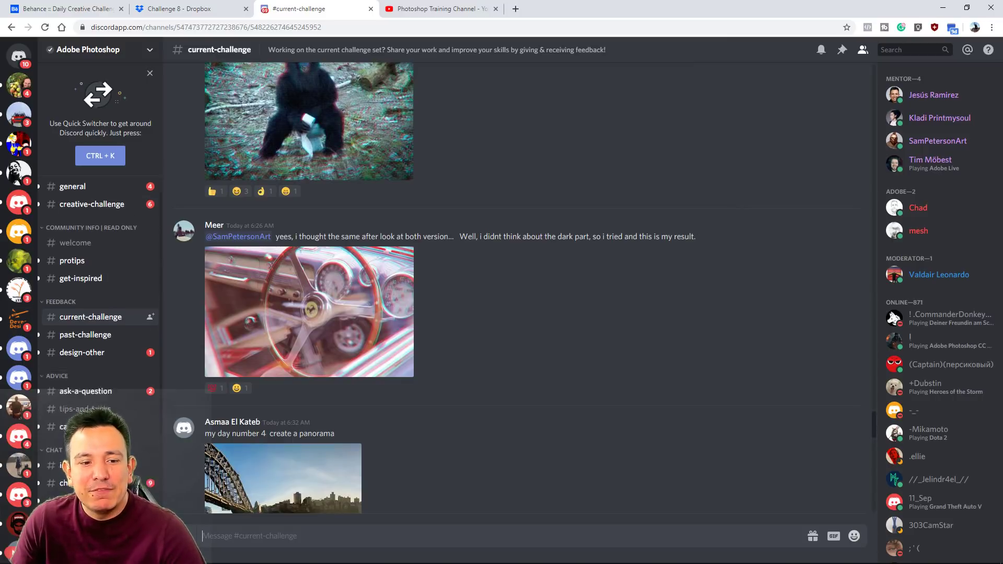
scroll(124, 266, "up", 4)
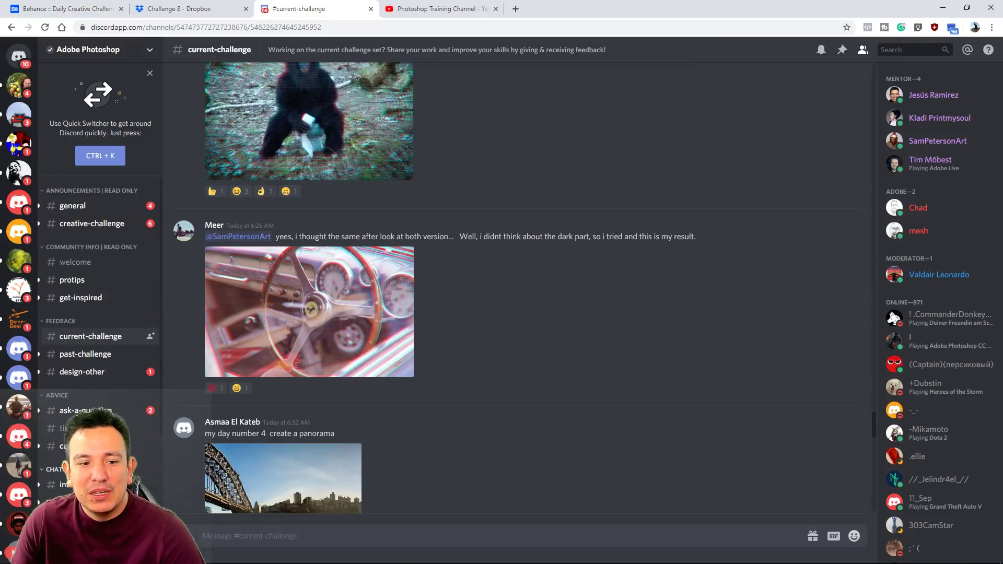
left_click(88, 354)
left_click(138, 411)
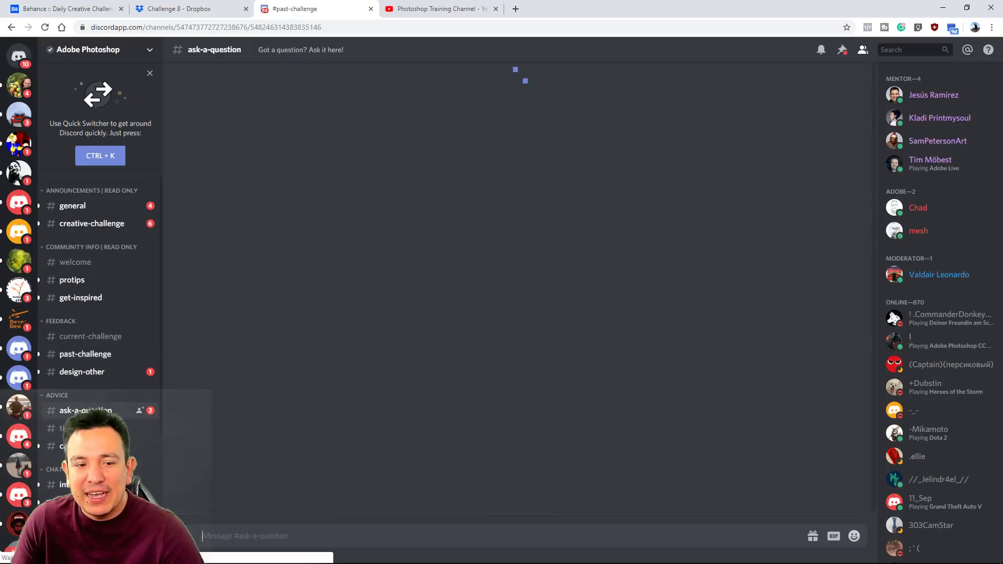
left_click(131, 428)
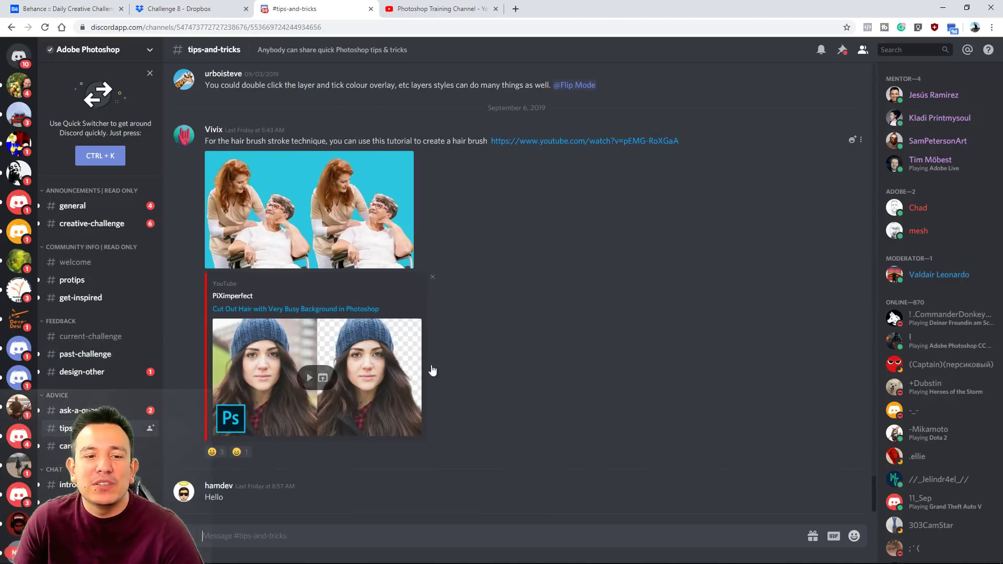
scroll(473, 414, "up", 6)
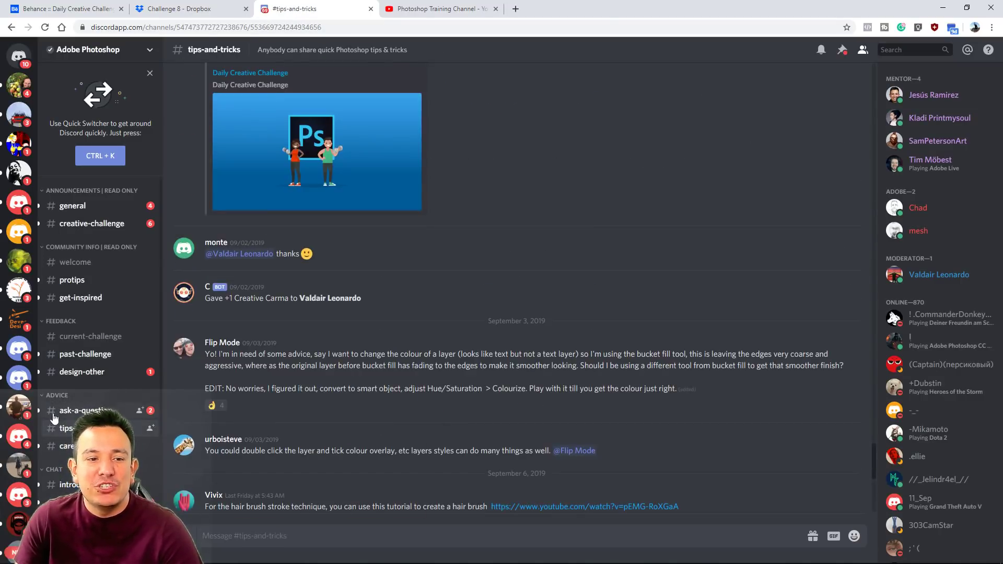
left_click(88, 336)
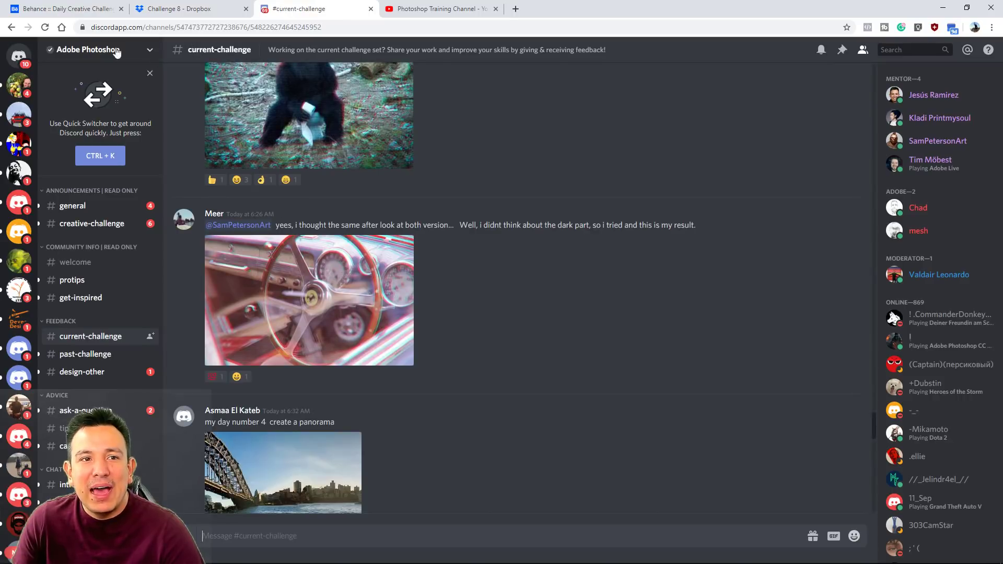
Return to the Behance challenge page and look over the challenge list and the Next Steps section
left_click(65, 9)
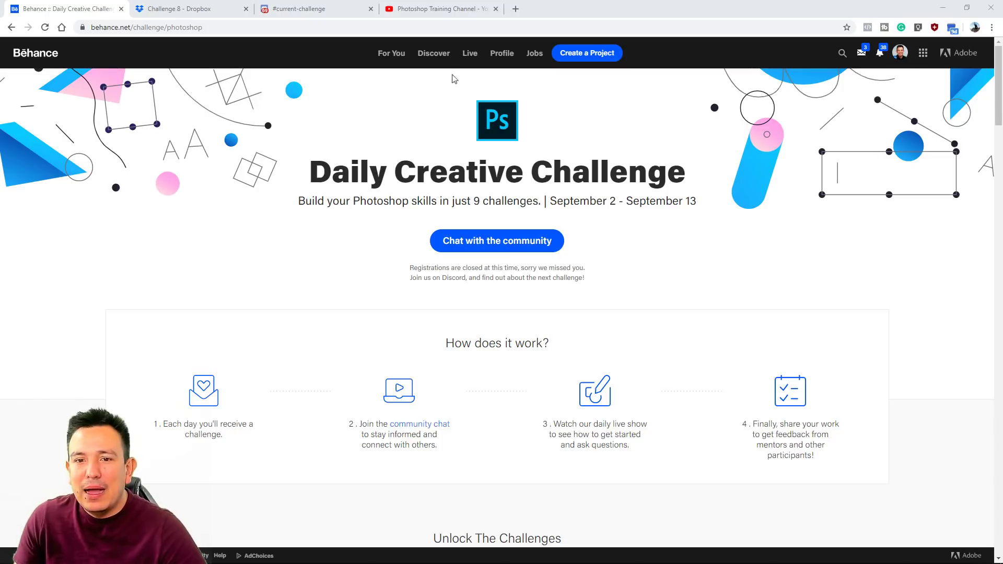
scroll(465, 265, "down", 10)
scroll(459, 265, "down", 12)
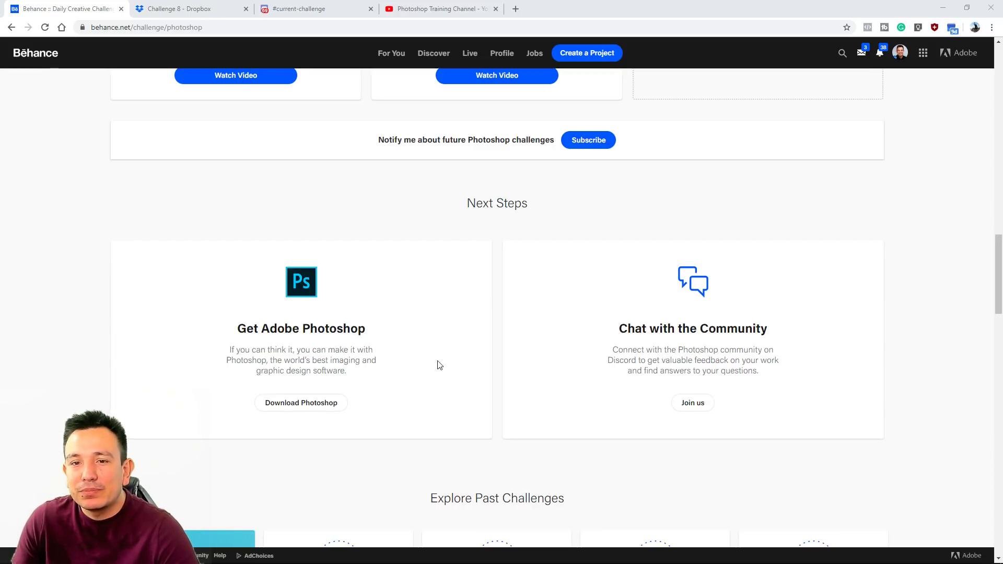
scroll(438, 364, "up", 6)
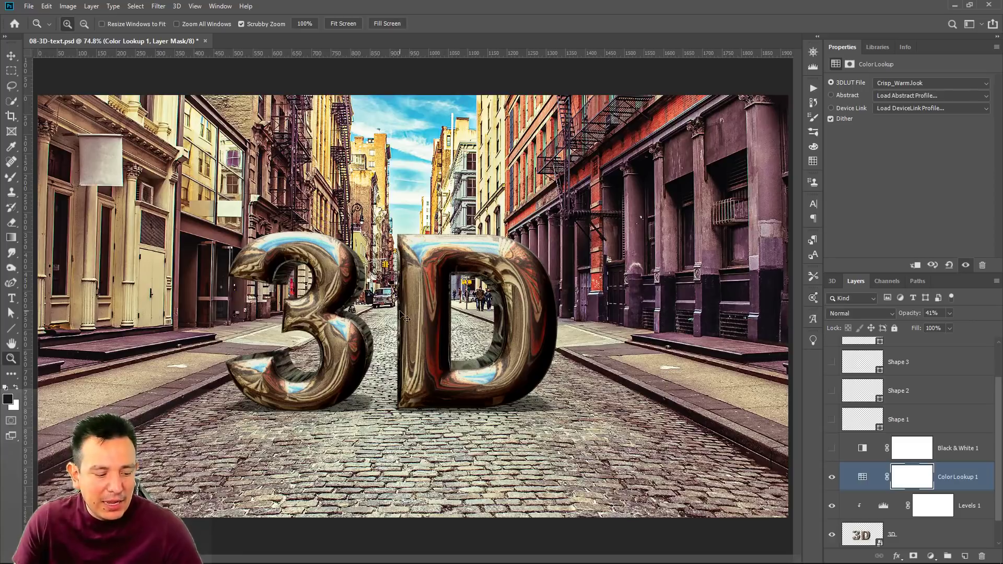
In Photoshop, delete every layer above Street in 08-3D-text.psd, from the 3D smart object up to Shape 5
scroll(920, 428, "down", 1)
left_click(909, 507)
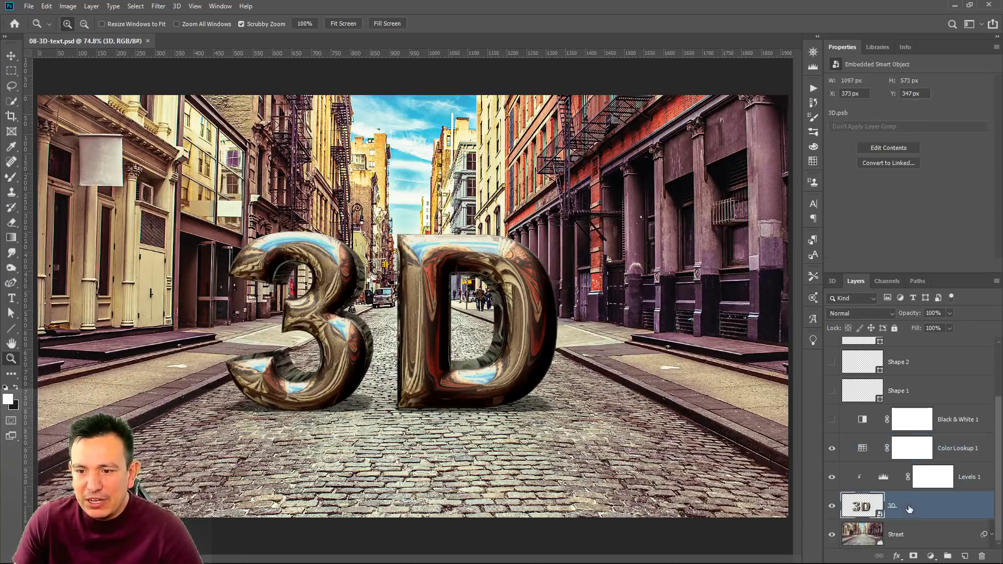
scroll(909, 507, "up", 3)
left_click(906, 360, "shift")
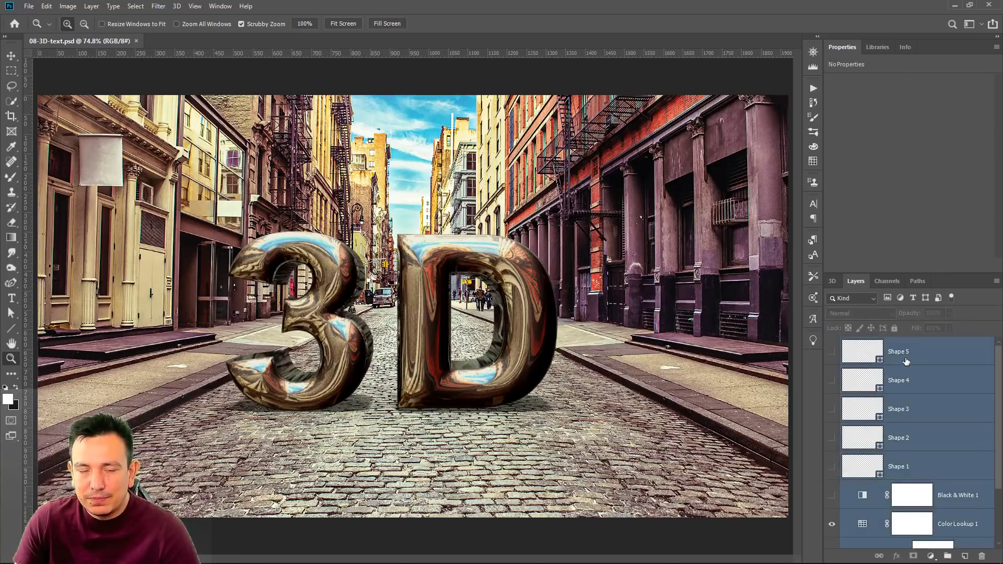
key("Delete")
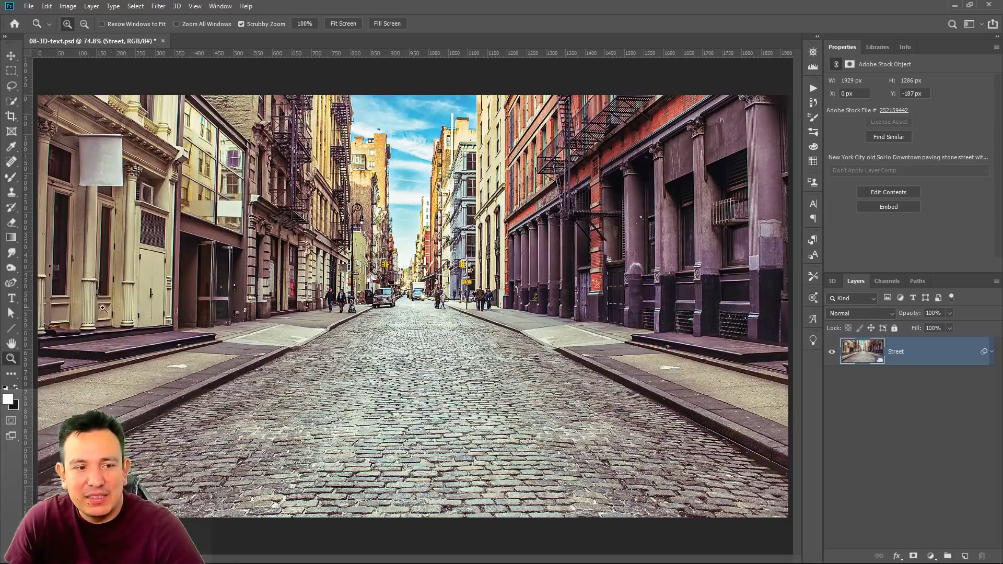
Add the white text "3D" in Arial Black at 72 pt on the cobblestones near the middle of the street
left_click_drag(12, 298, 72, 298)
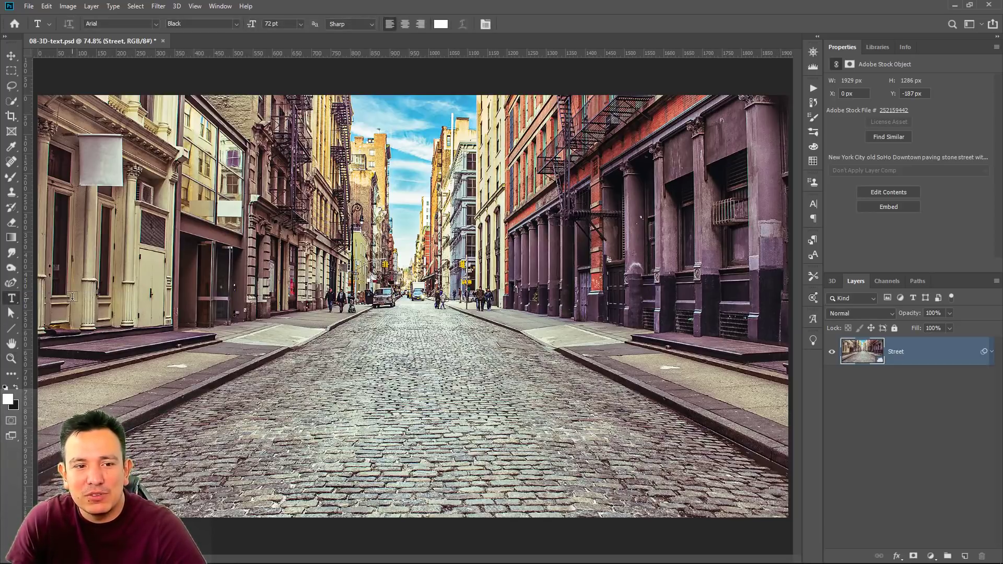
left_click(155, 24)
left_click(142, 61)
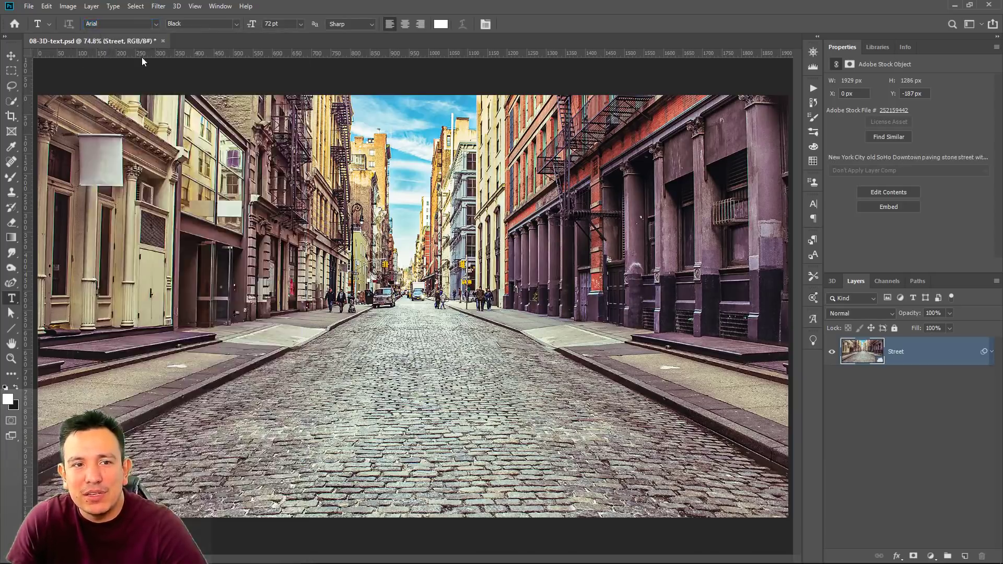
left_click(236, 24)
left_click(204, 110)
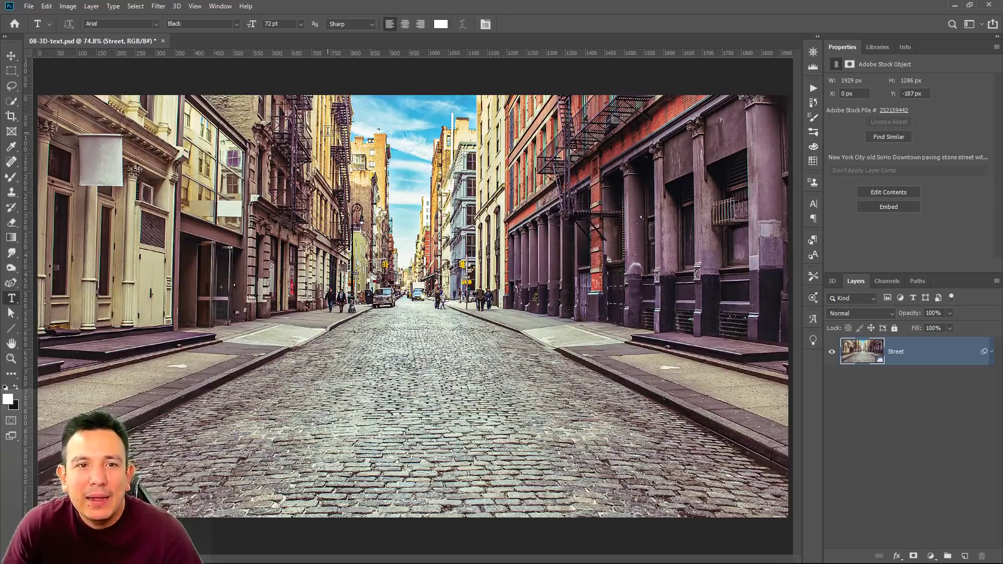
left_click(403, 379)
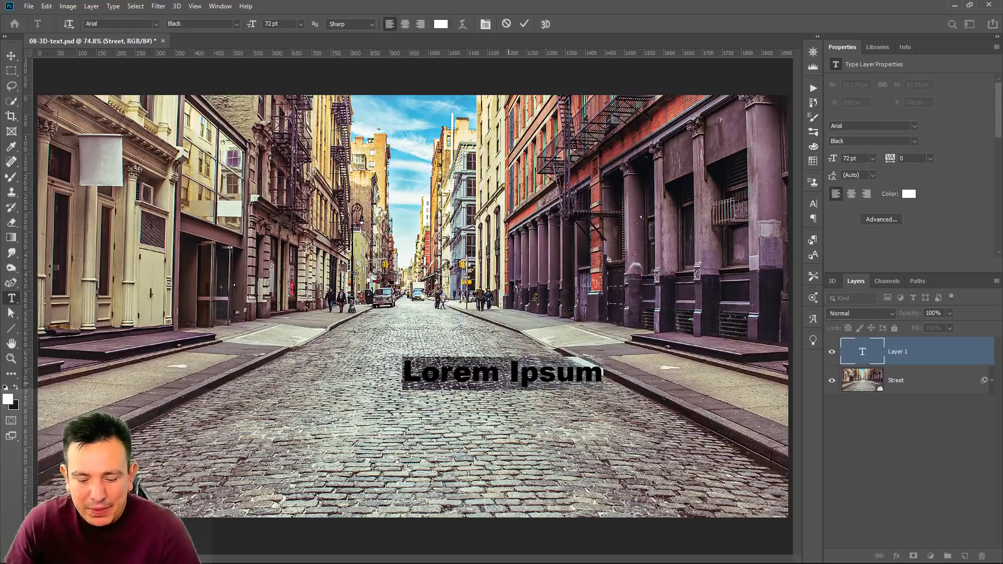
type("3D")
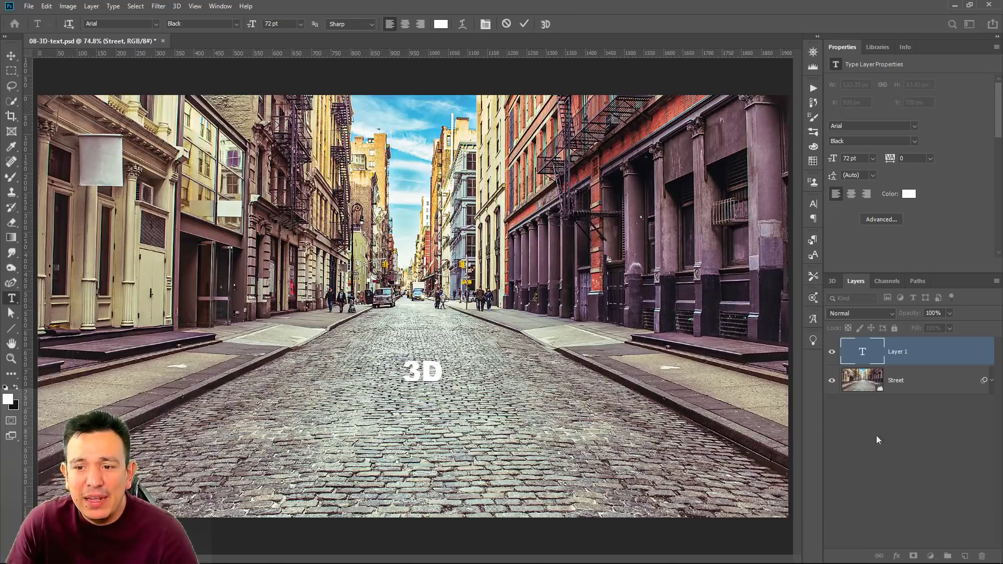
left_click(857, 380)
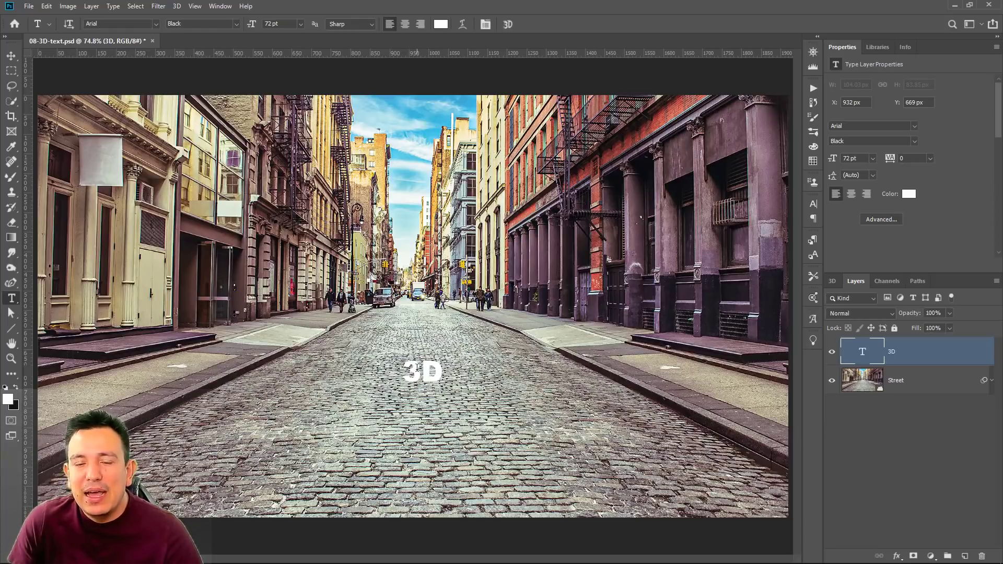
Enlarge the 3D text with Free Transform to about 508 pt and position it in the middle of the street
left_click(11, 55)
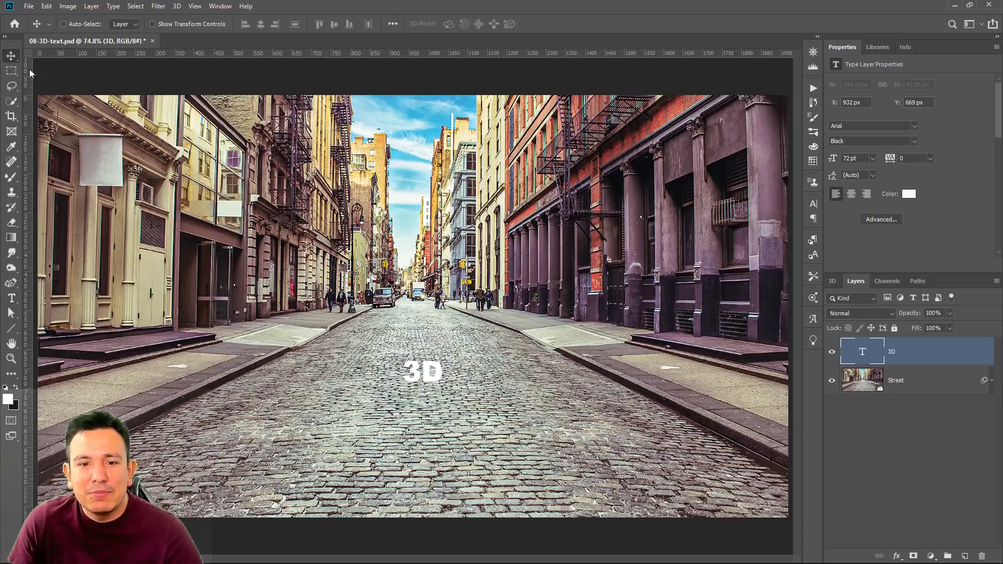
key("ctrl+t")
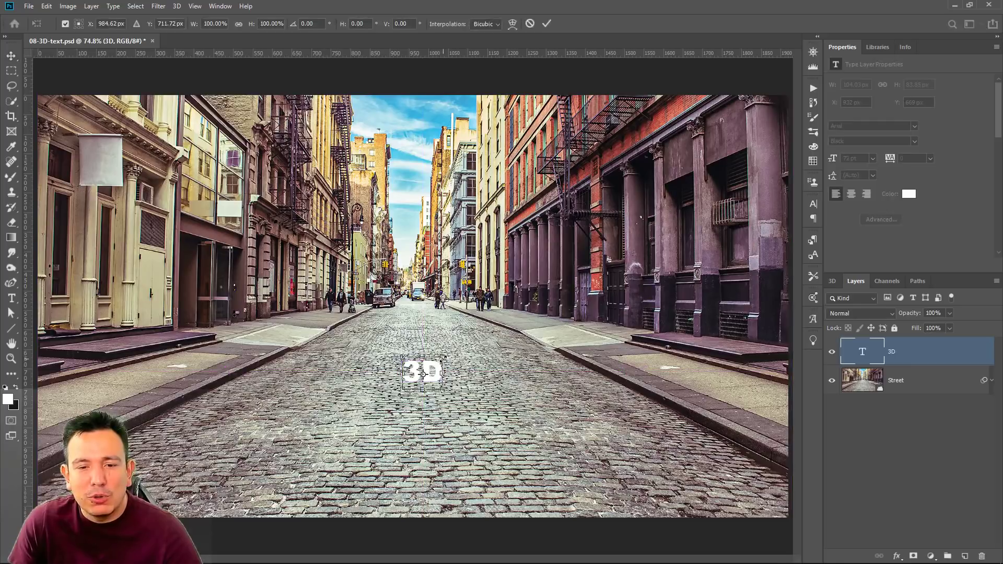
left_click_drag(444, 359, 537, 281)
left_click_drag(402, 282, 236, 171)
left_click_drag(448, 288, 460, 347)
key("Return")
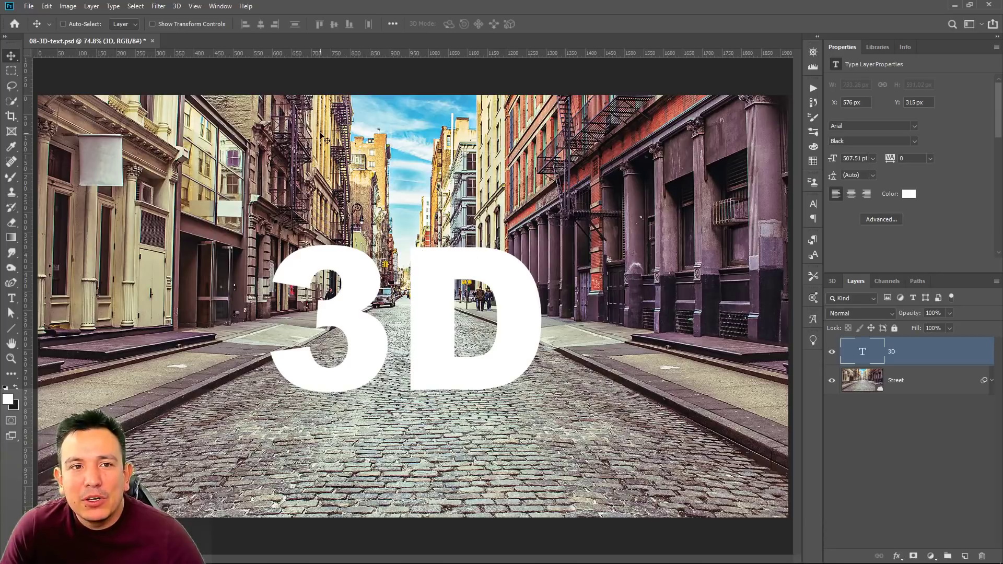
Create a new 3D extrusion from the selected 3D text layer
left_click(220, 7)
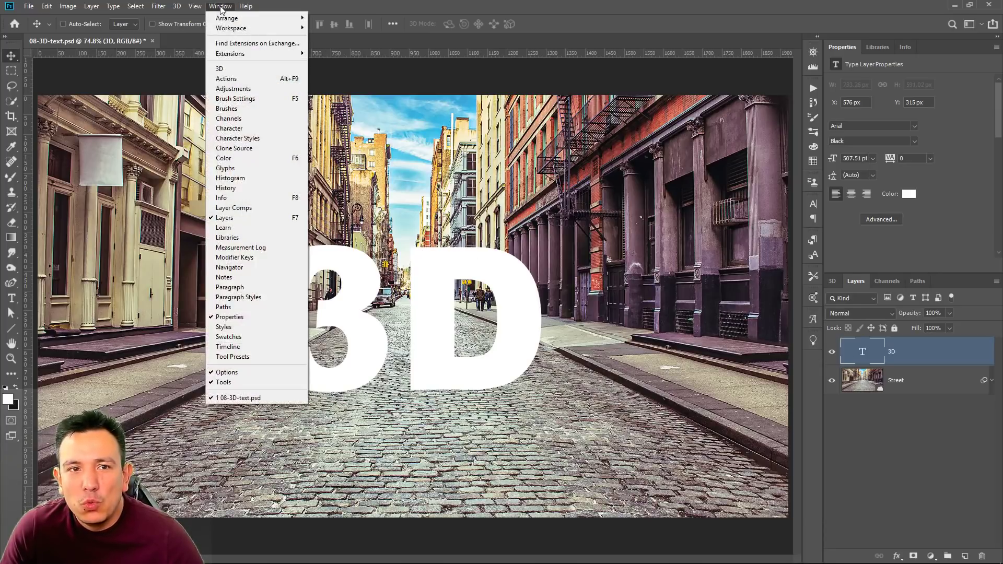
mouse_move(178, 6)
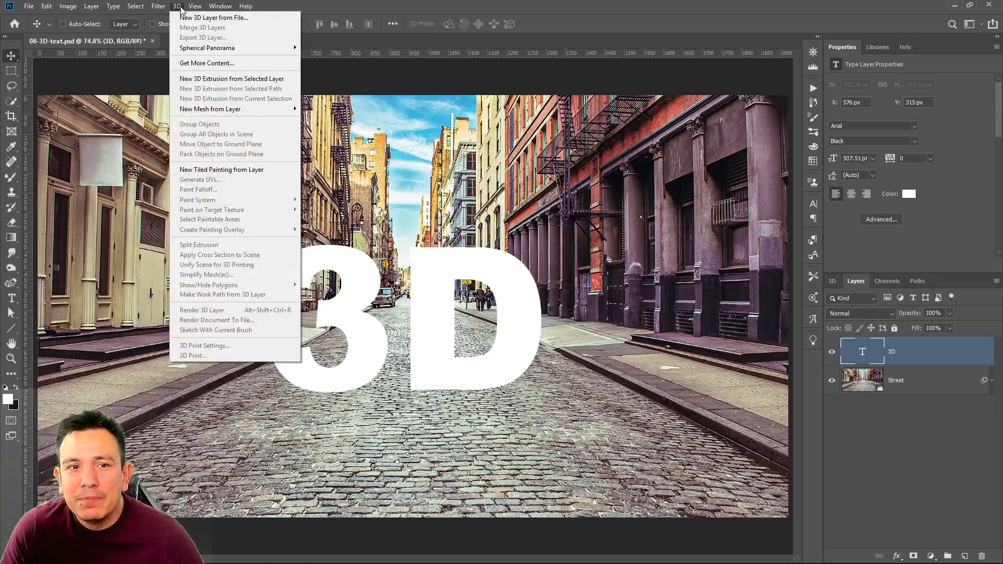
left_click(208, 81)
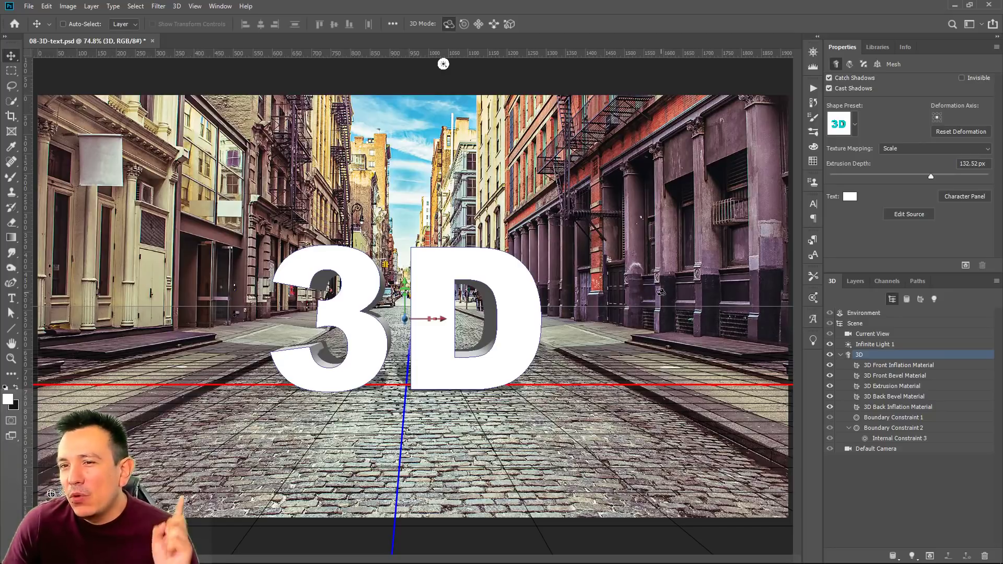
left_click(982, 23)
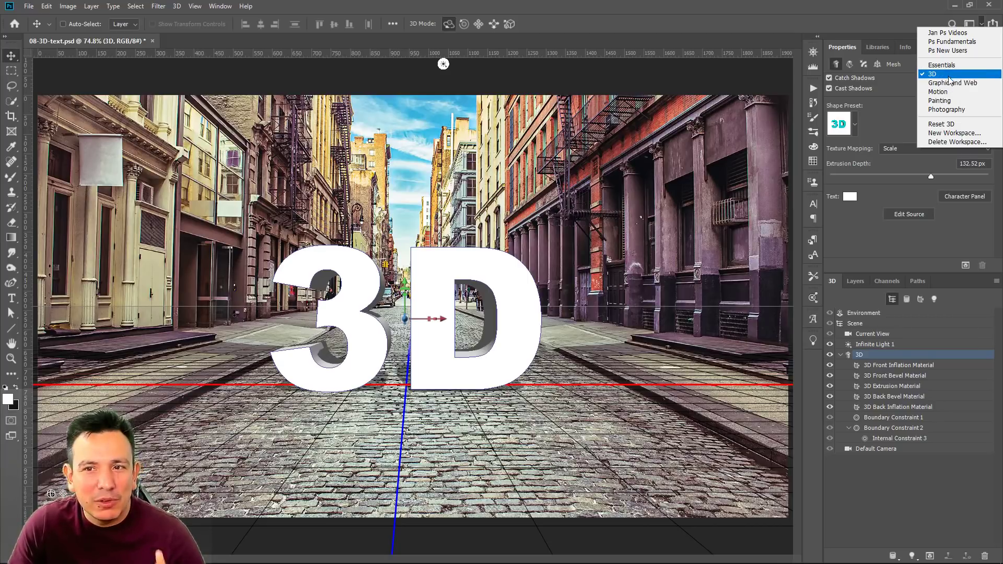
left_click(864, 13)
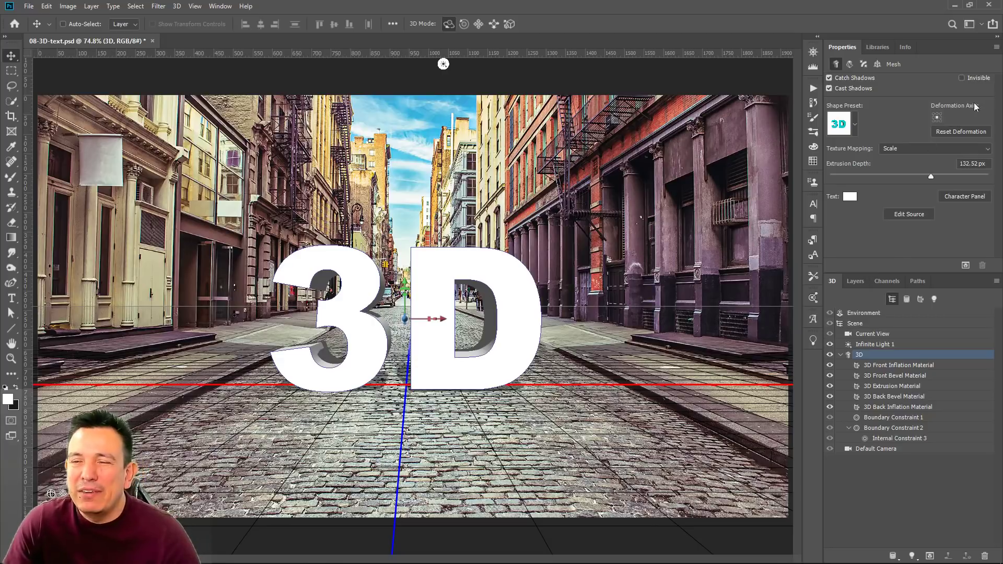
left_click(982, 25)
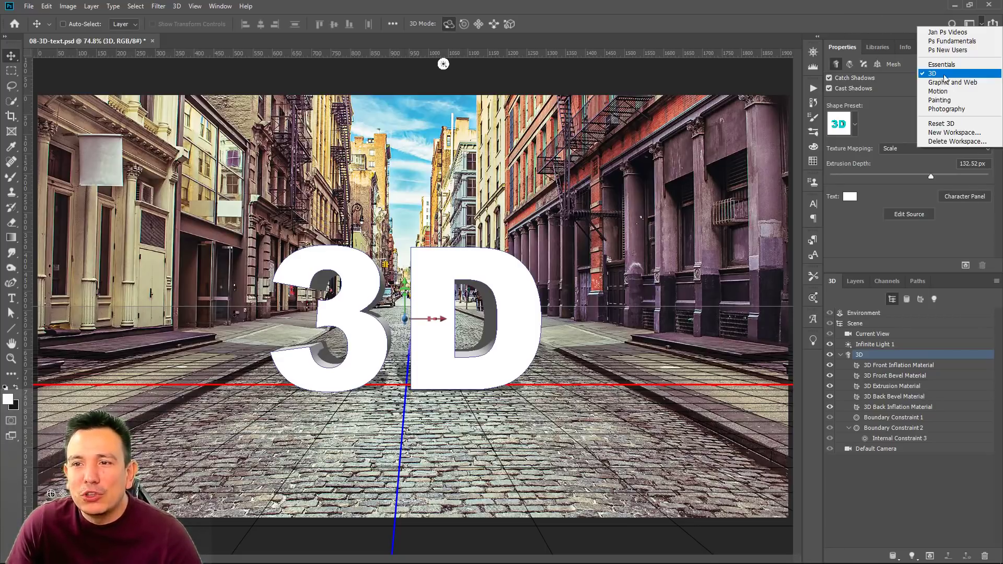
left_click(782, 22)
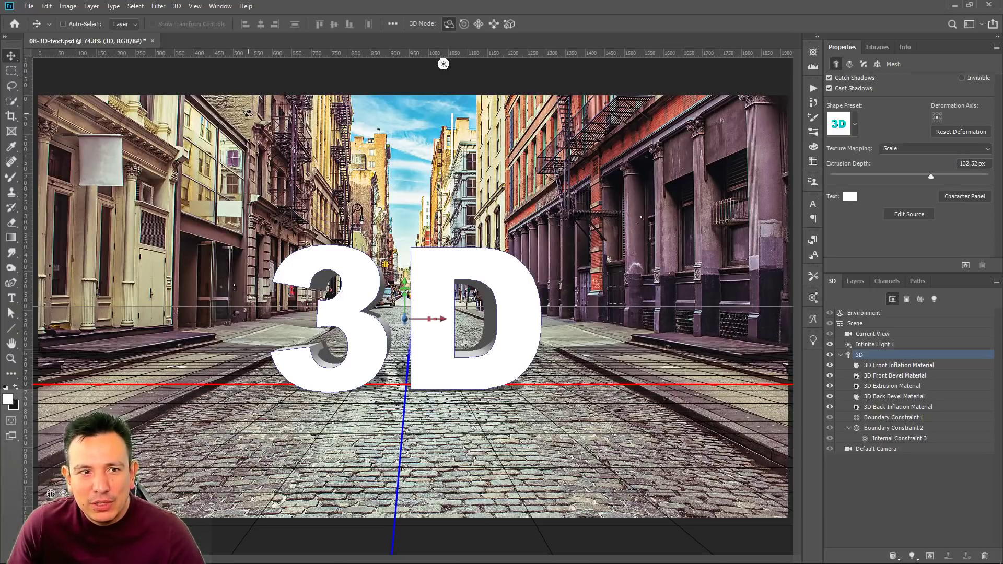
Compare the canvas across different tools to see which one shows the 3D widgets and ground plane, finishing with the Move tool active
key("m")
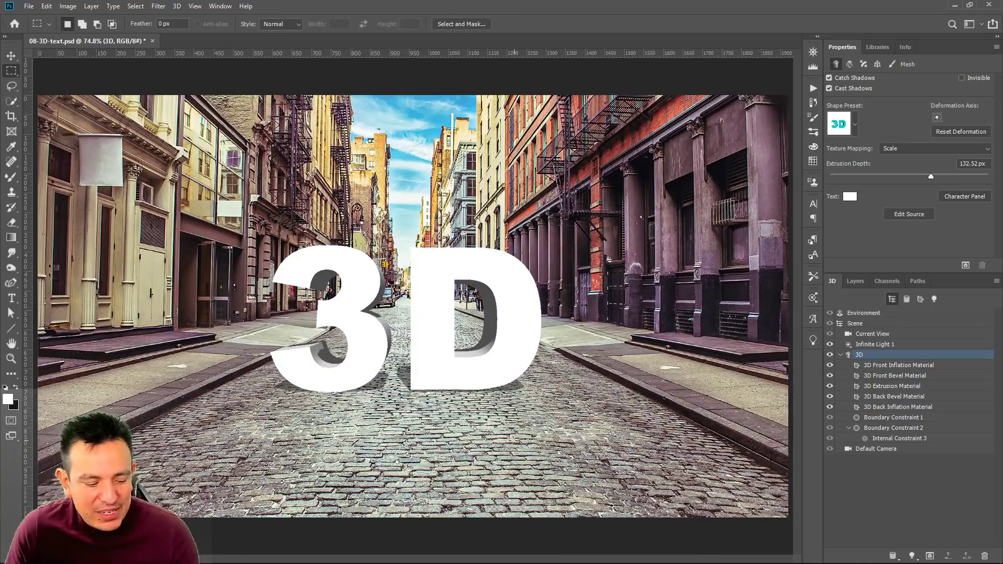
key("v")
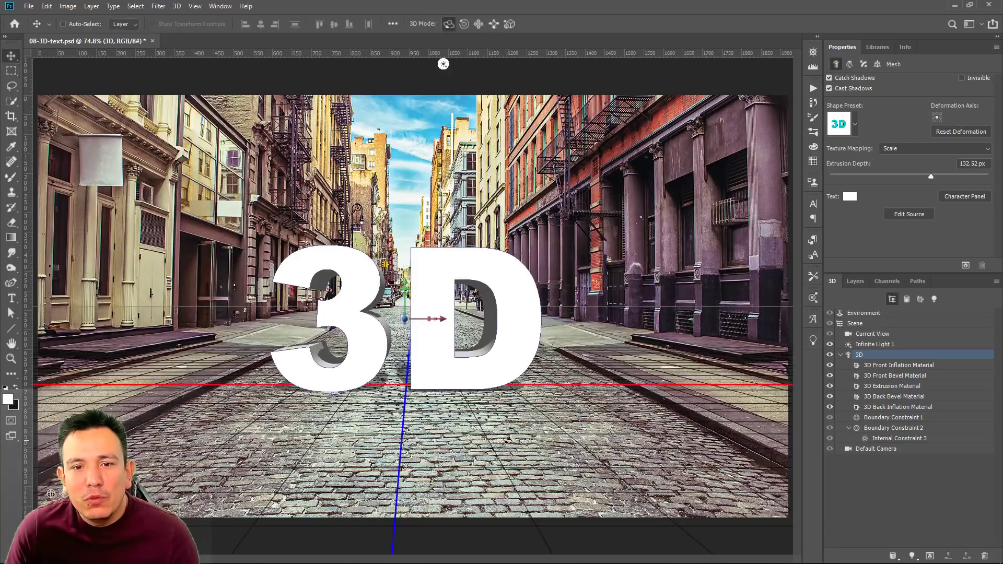
left_click(12, 314)
left_click(12, 329)
left_click(13, 345)
left_click(15, 359)
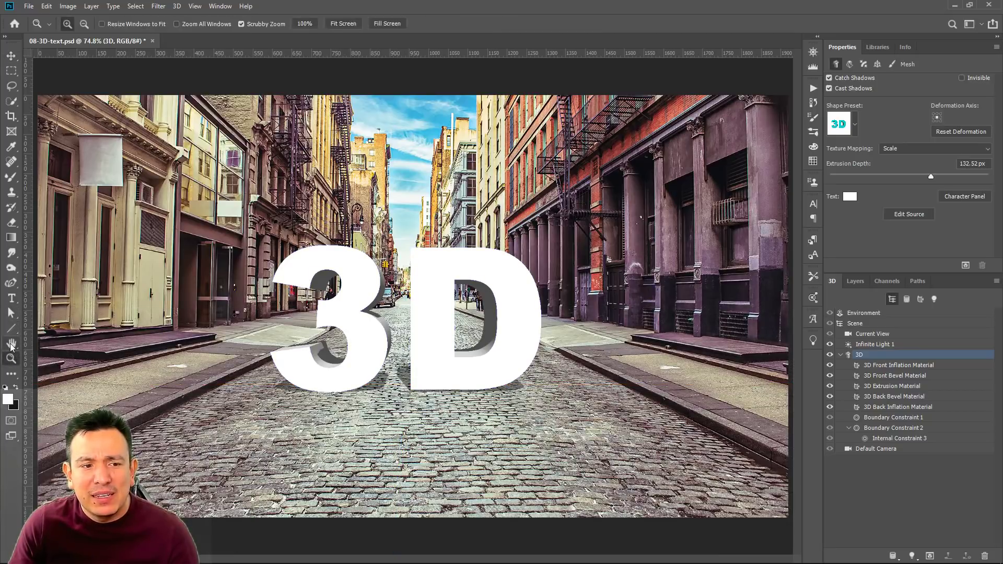
left_click(13, 344)
left_click(12, 329)
left_click(12, 315)
left_click(11, 263)
left_click(11, 252)
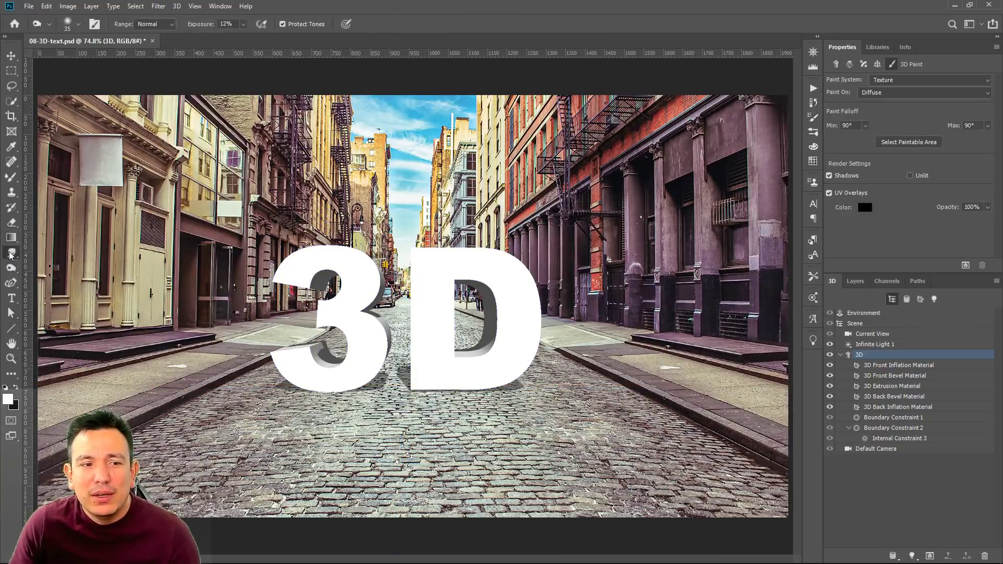
left_click(12, 223)
left_click(11, 192)
left_click(12, 177)
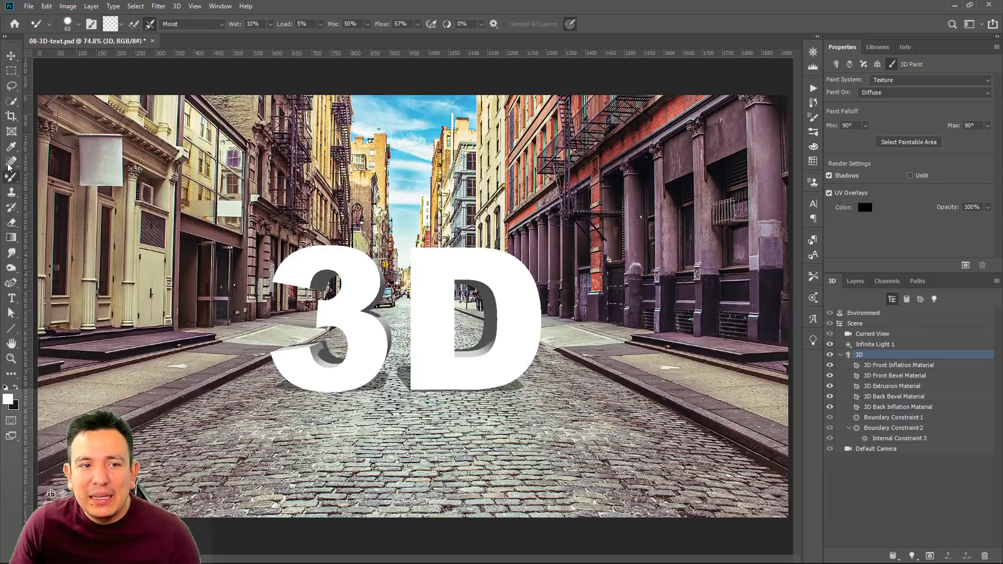
left_click(11, 162)
left_click(11, 147)
left_click(11, 101)
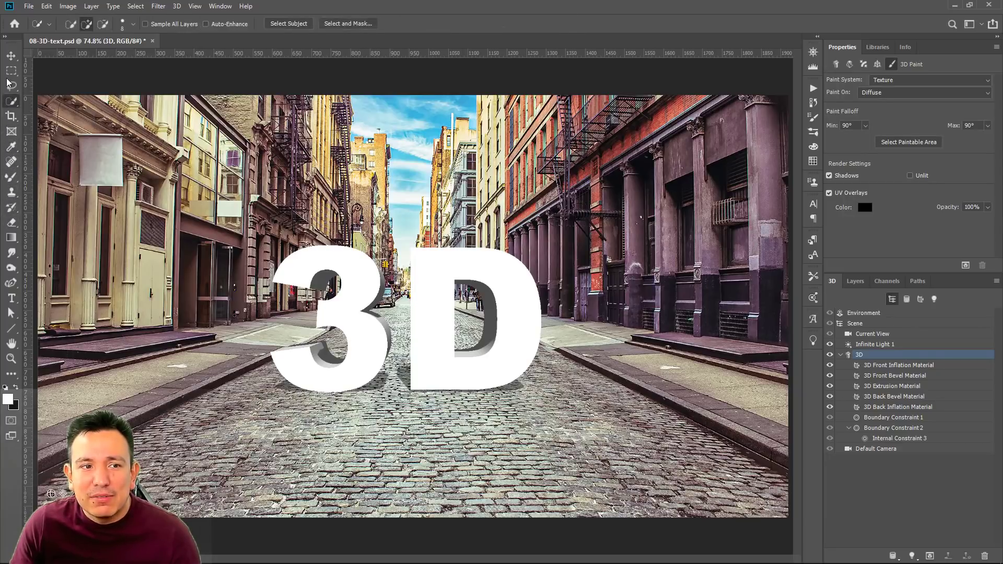
left_click(11, 86)
left_click(10, 71)
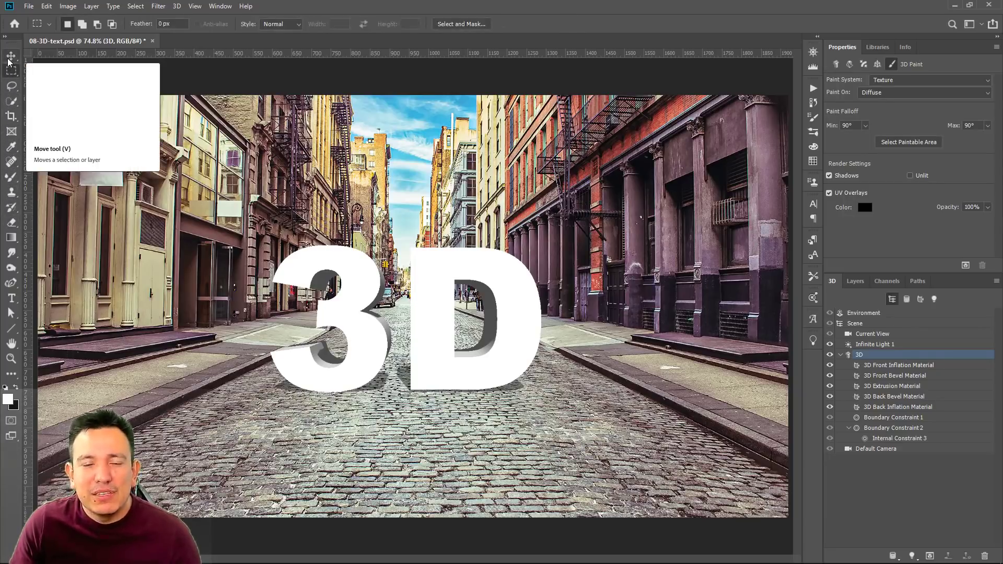
left_click(9, 58)
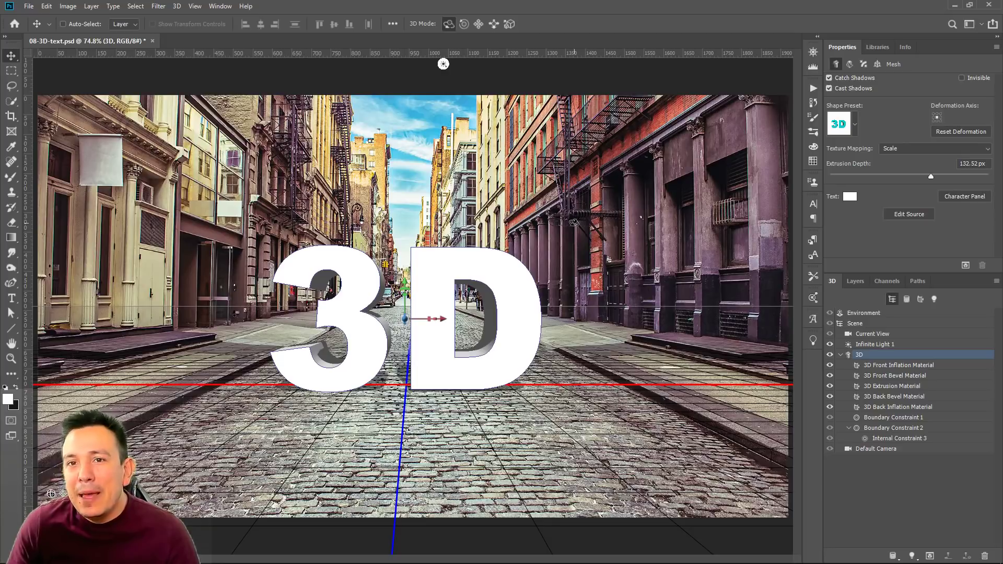
Select a rectangular area around the whole 3D text and render only that area
key("m")
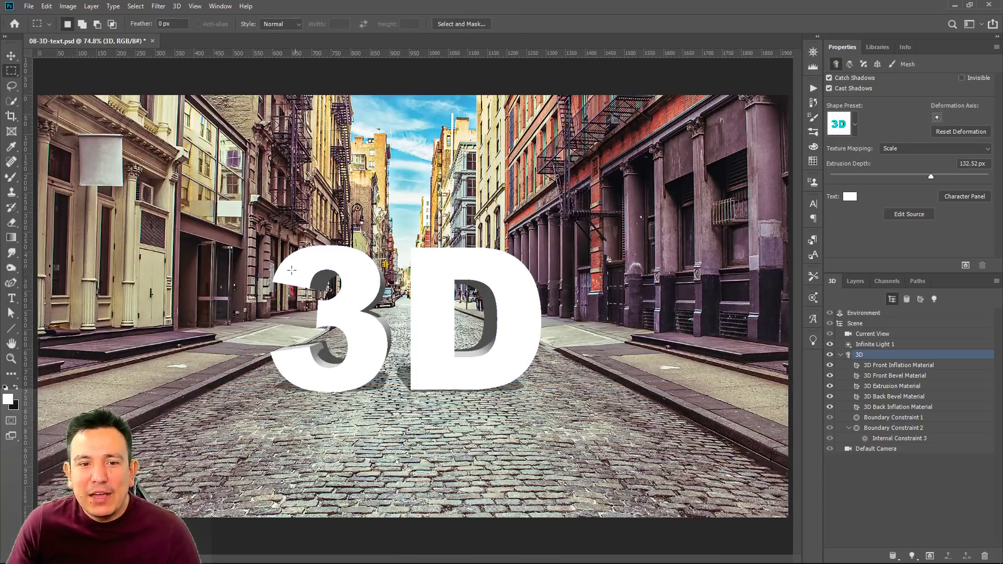
left_click_drag(224, 231, 559, 406)
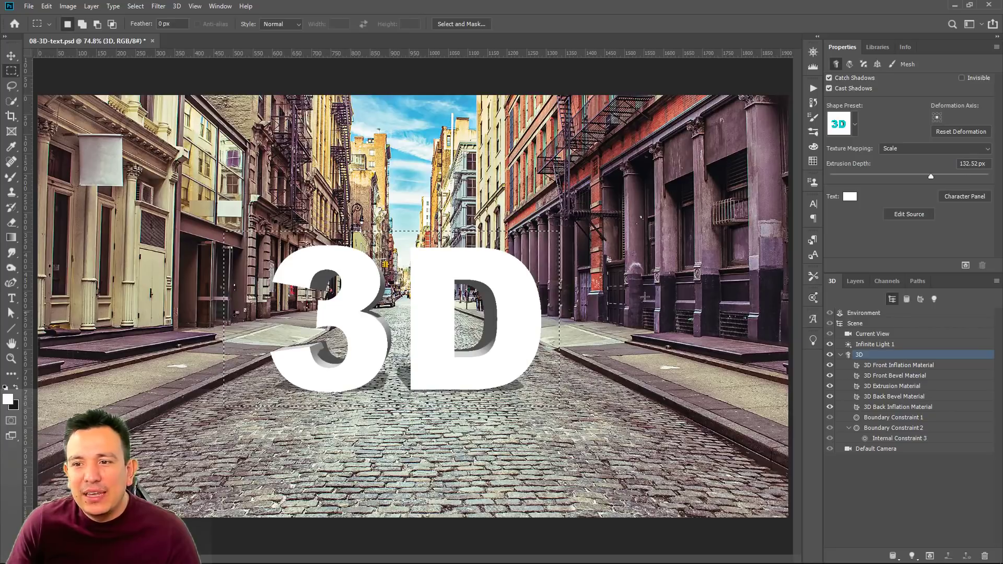
left_click(965, 267)
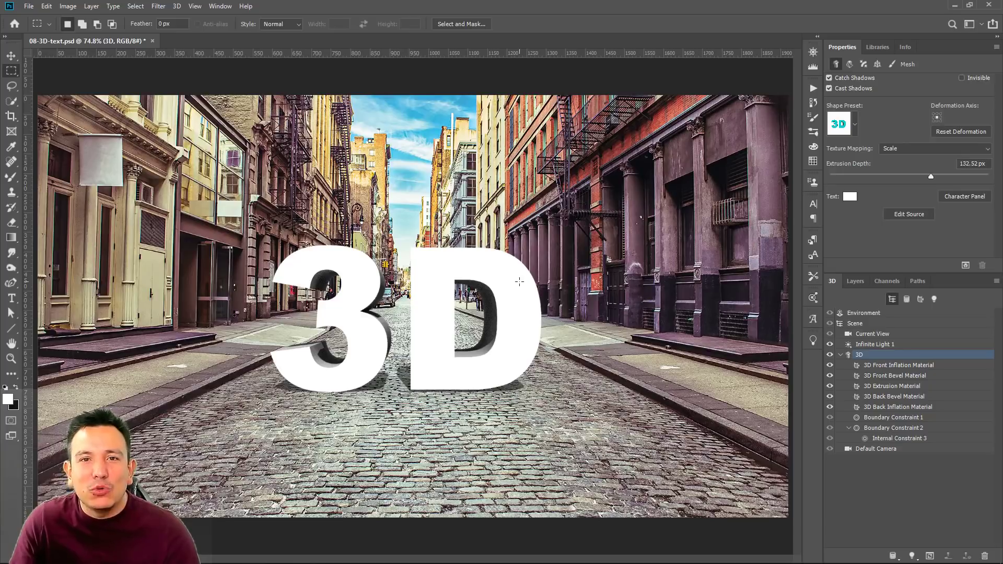
key("v")
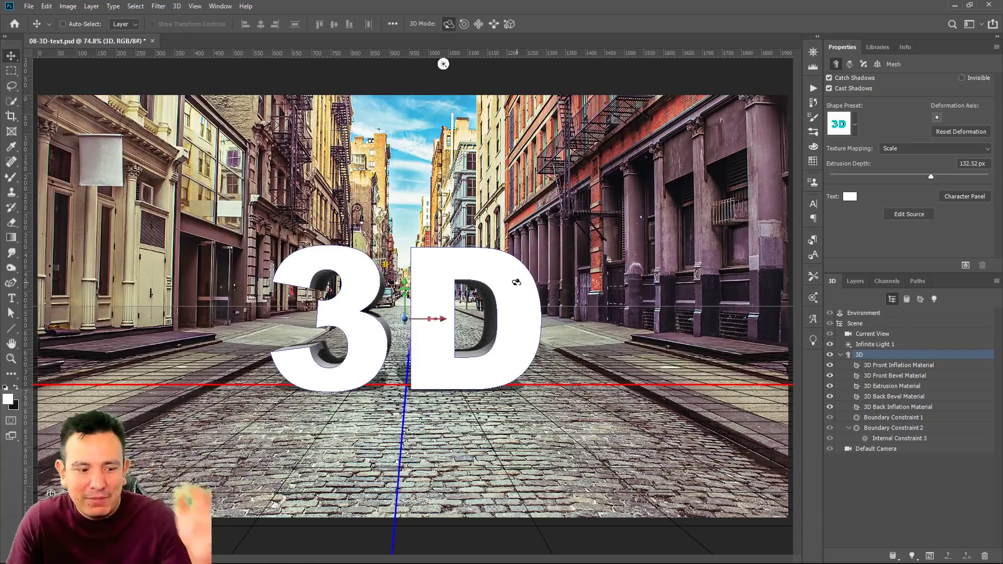
key("m")
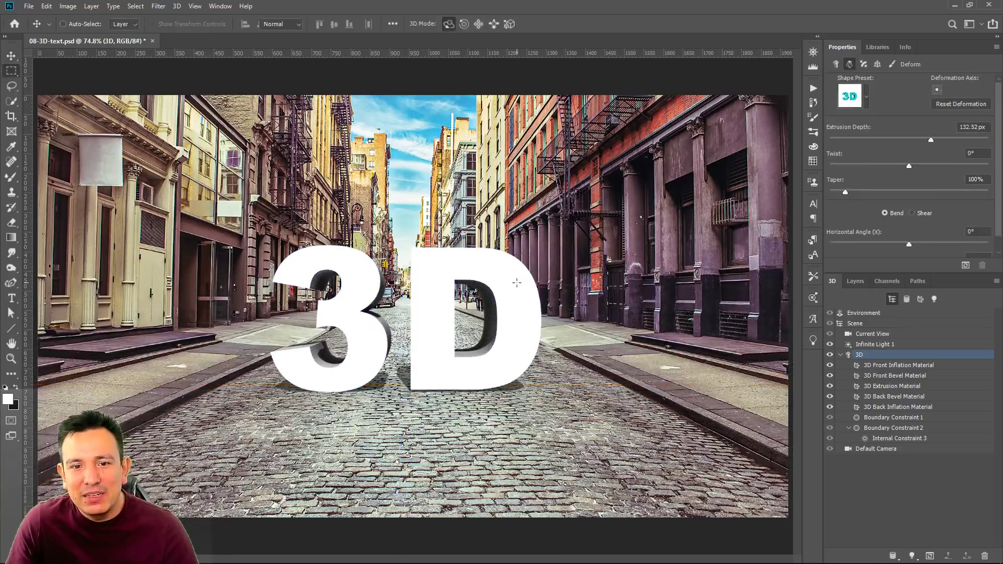
key("v")
key("m")
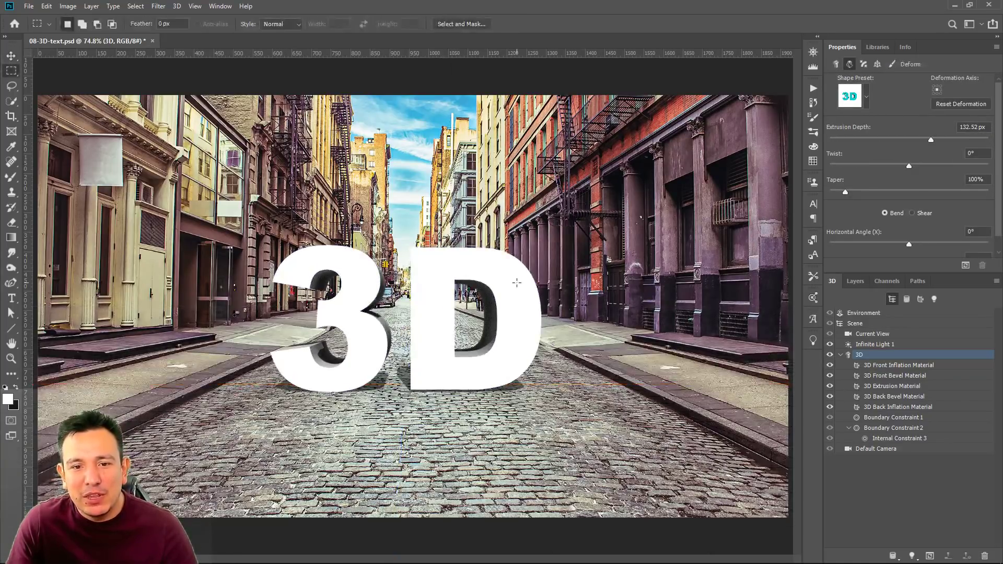
key("v")
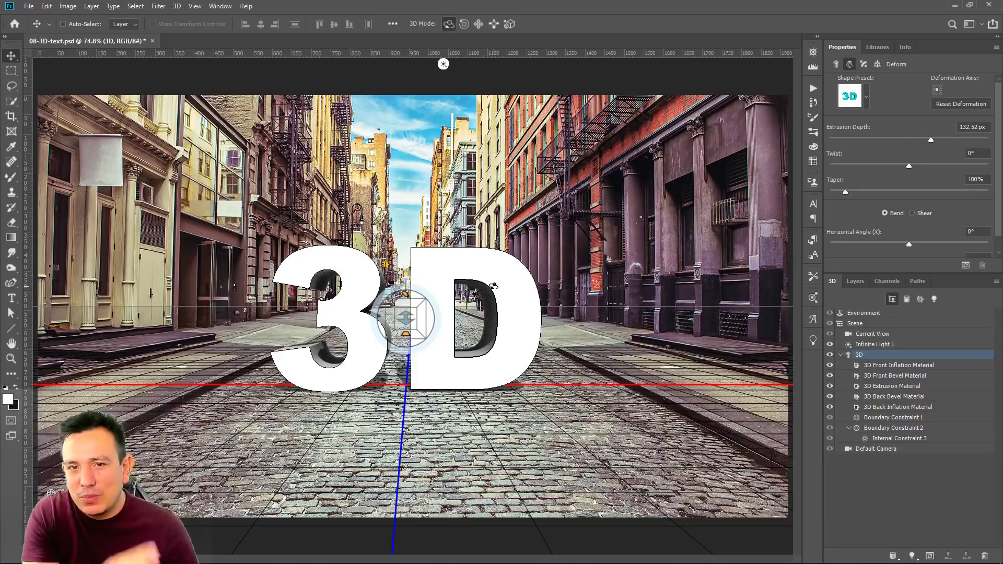
key("m")
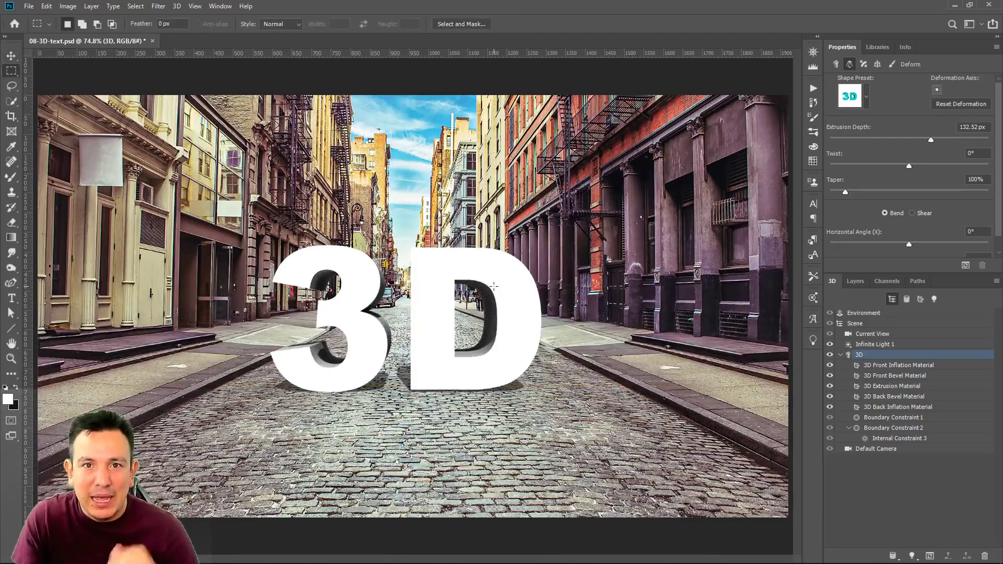
key("v")
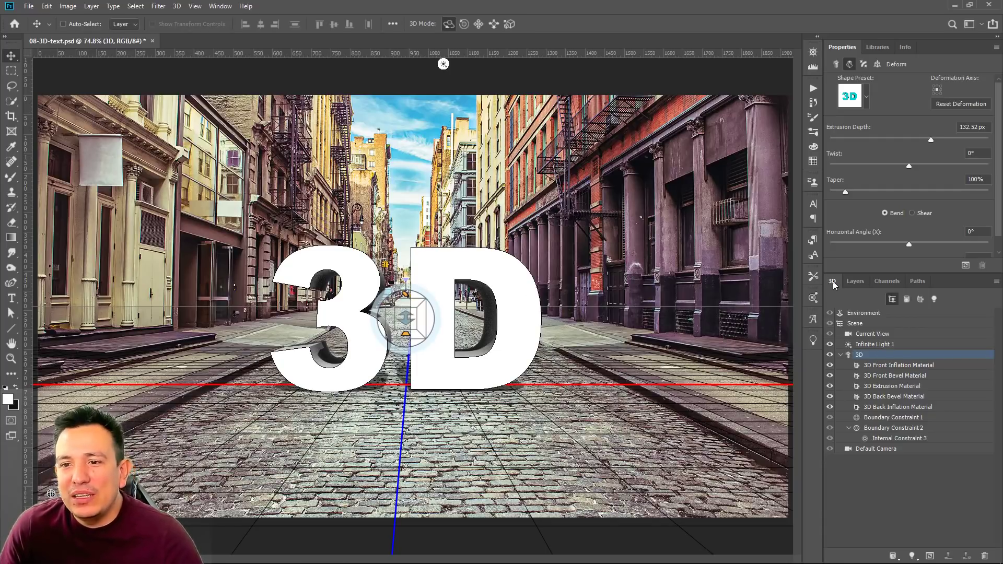
Collapse the 3D mesh's component list and orbit the camera around the text to different viewing angles
left_click(841, 354)
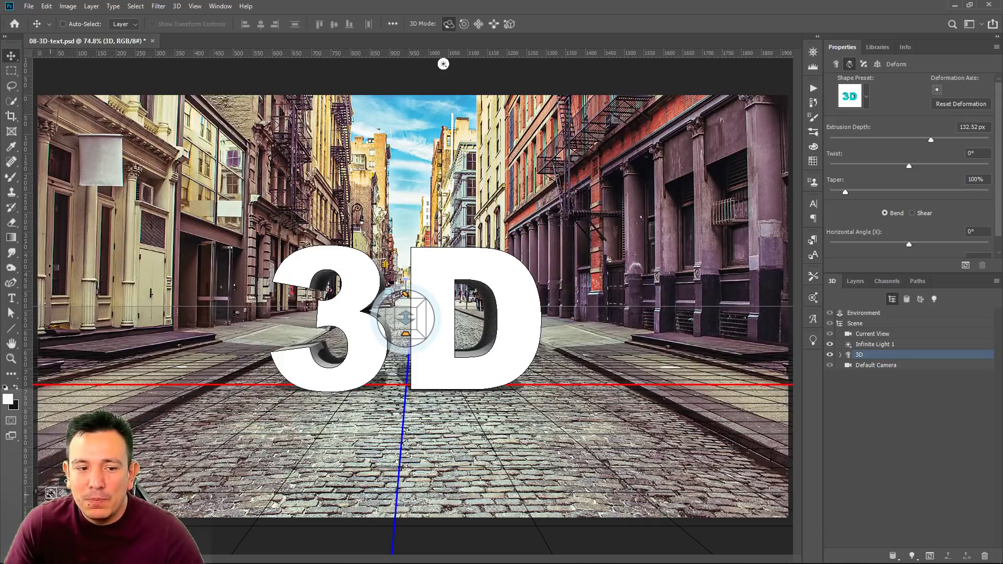
left_click_drag(443, 64, 464, 63)
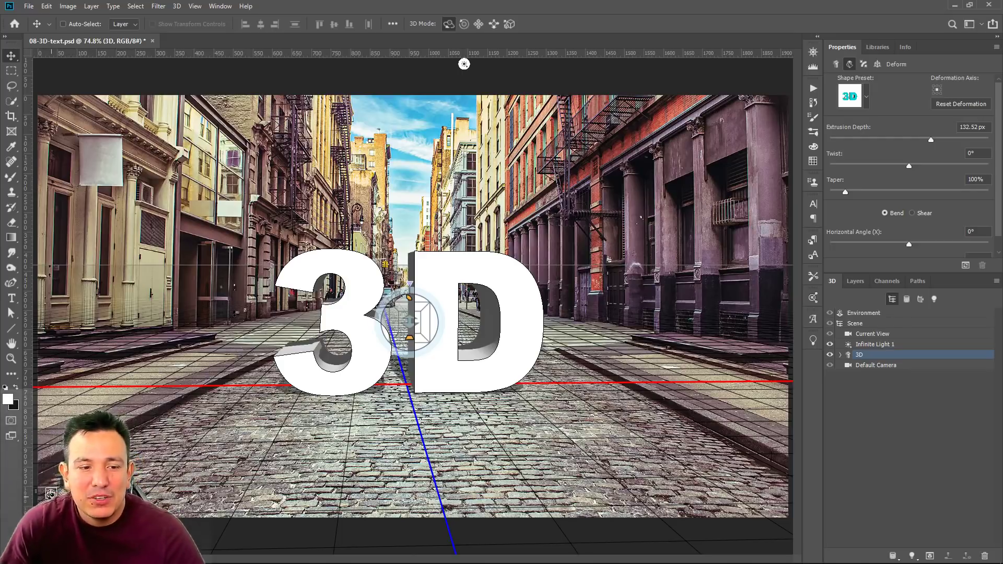
mouse_move(464, 64)
left_mouse_down()
mouse_move(533, 60)
mouse_move(385, 60)
mouse_move(558, 61)
mouse_move(495, 64)
left_mouse_up()
left_click_drag(438, 464, 395, 404)
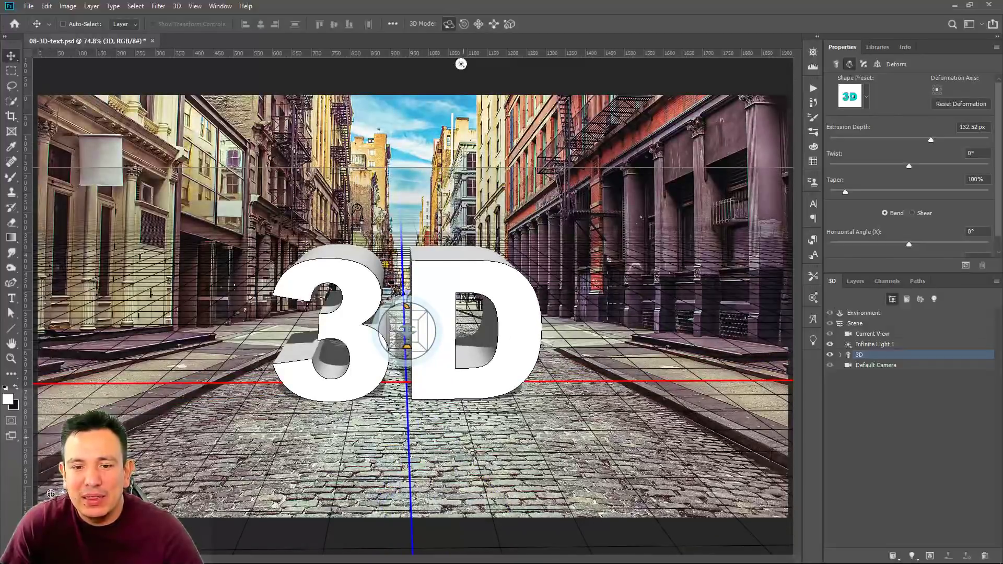
mouse_move(48, 495)
left_mouse_down()
mouse_move(133, 506)
mouse_move(61, 502)
left_mouse_up()
left_click_drag(565, 63, 466, 61)
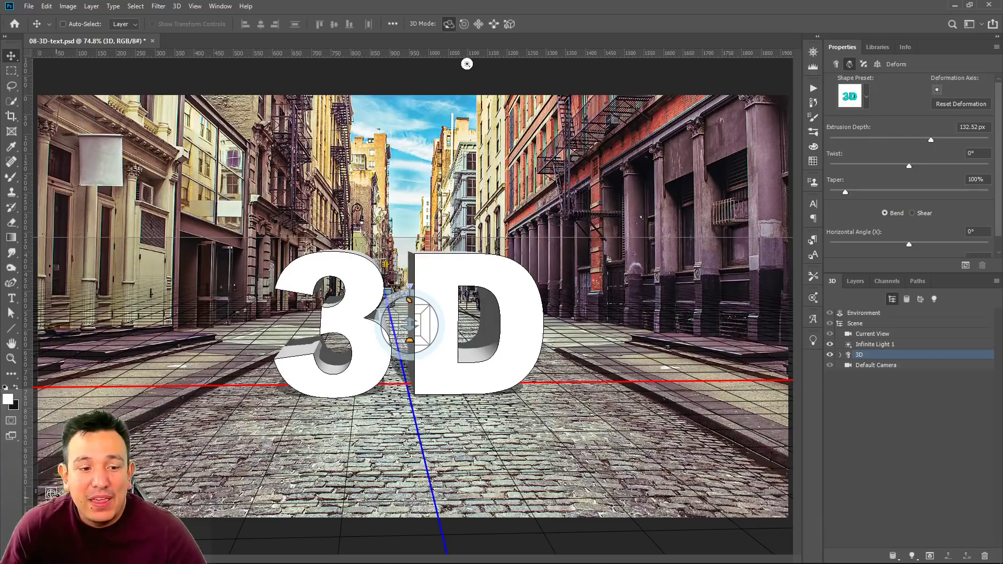
Adjust the 3D camera so the text appears larger and faces nearly straight ahead in the middle of the street
left_click_drag(64, 497, 63, 495)
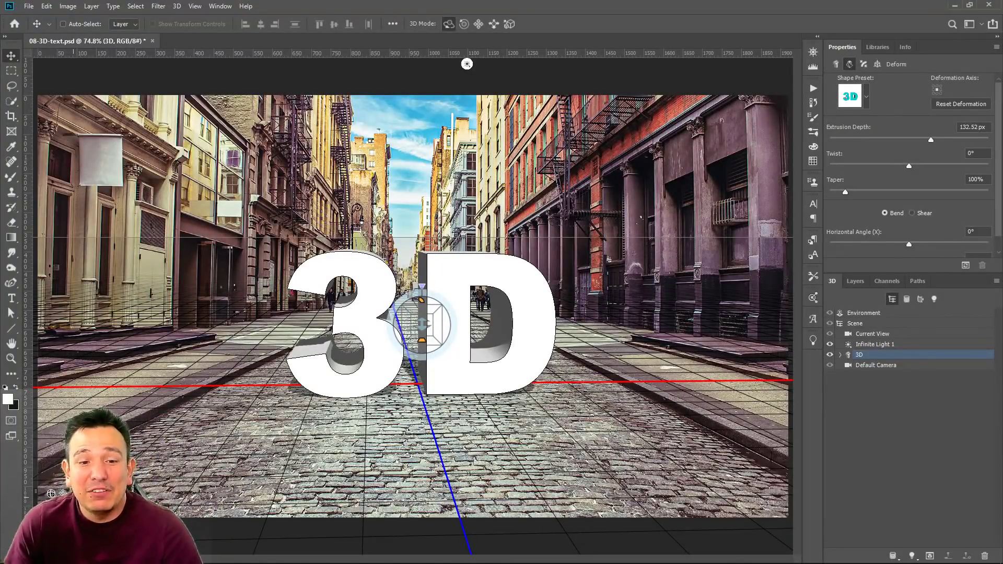
left_click_drag(77, 497, 51, 494)
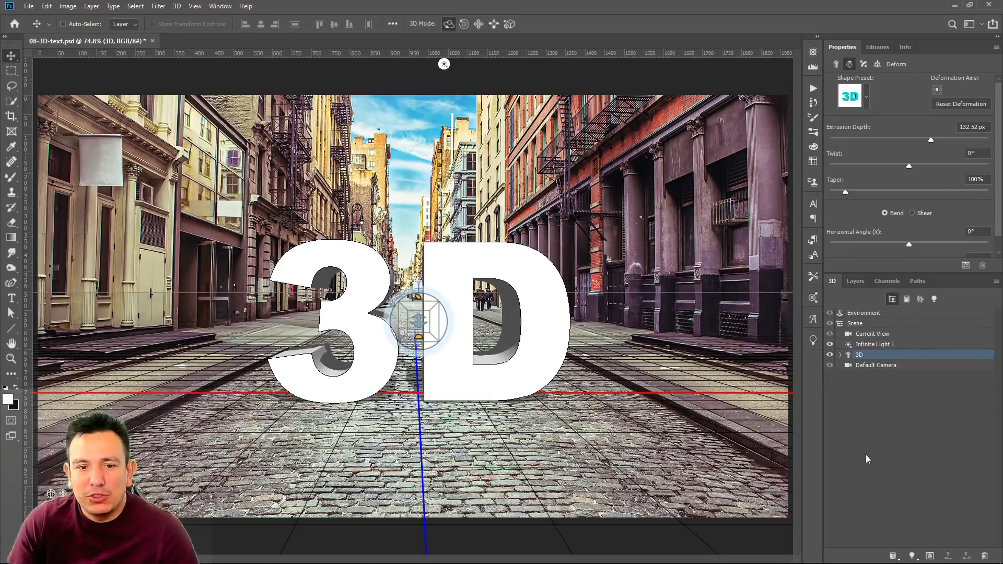
left_click_drag(51, 494, 48, 497)
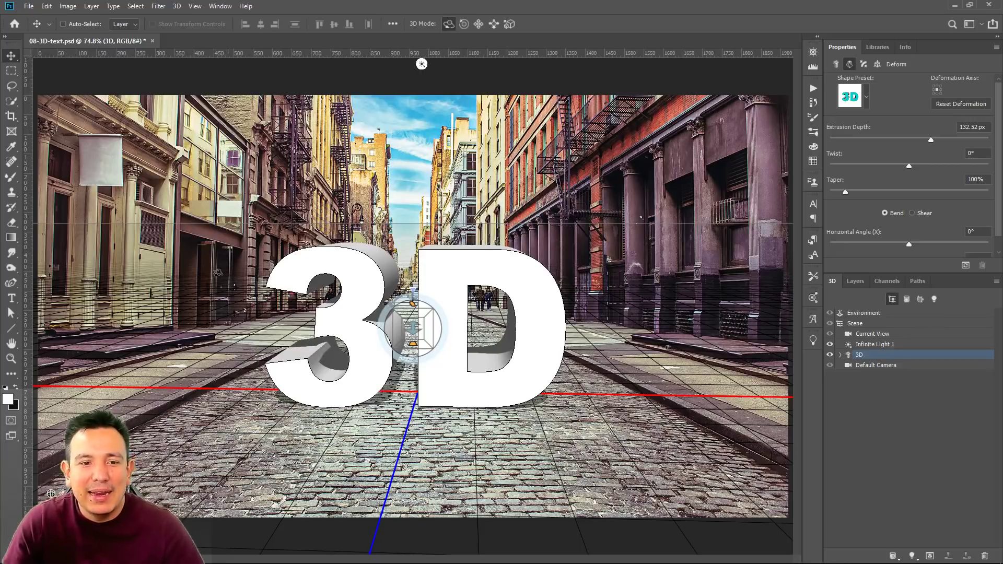
left_click_drag(48, 498, 51, 496)
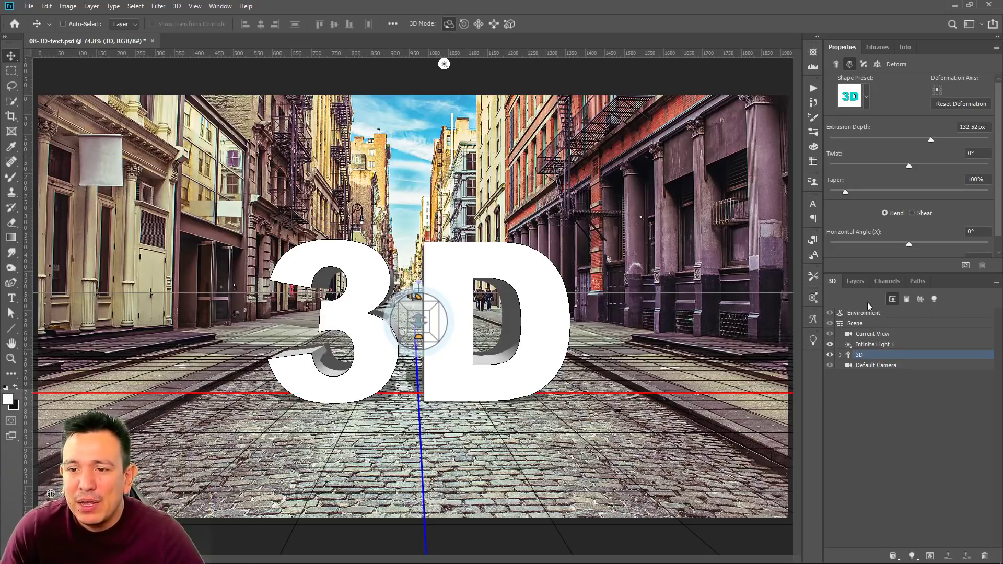
Hide the 3D layer and select the Street layer
left_click(855, 285)
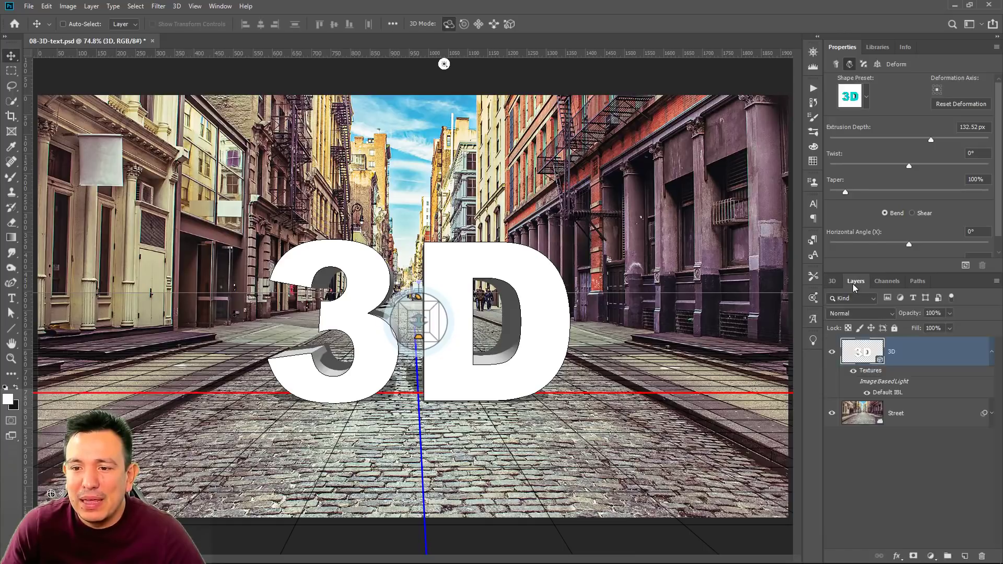
left_click(832, 357)
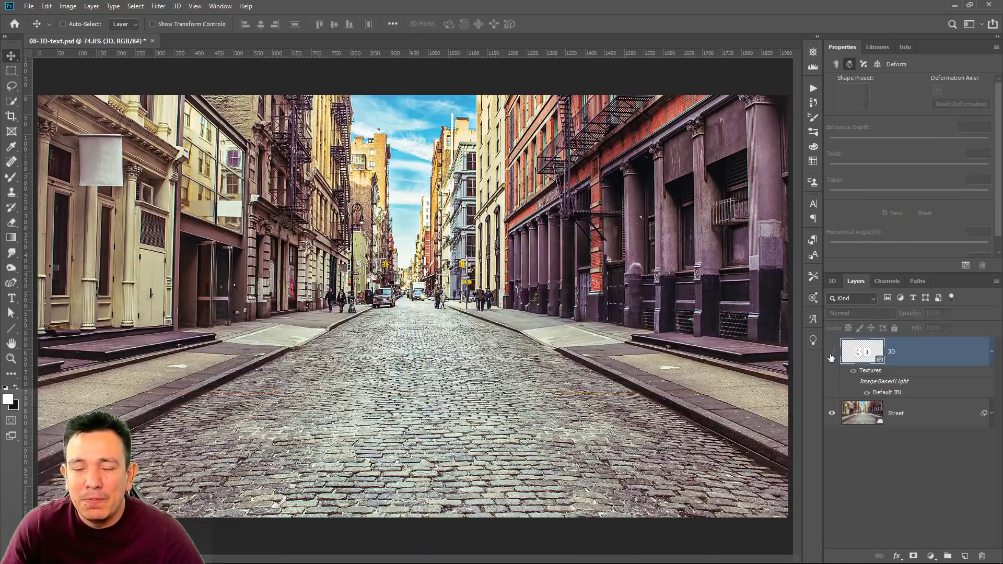
left_click(891, 415)
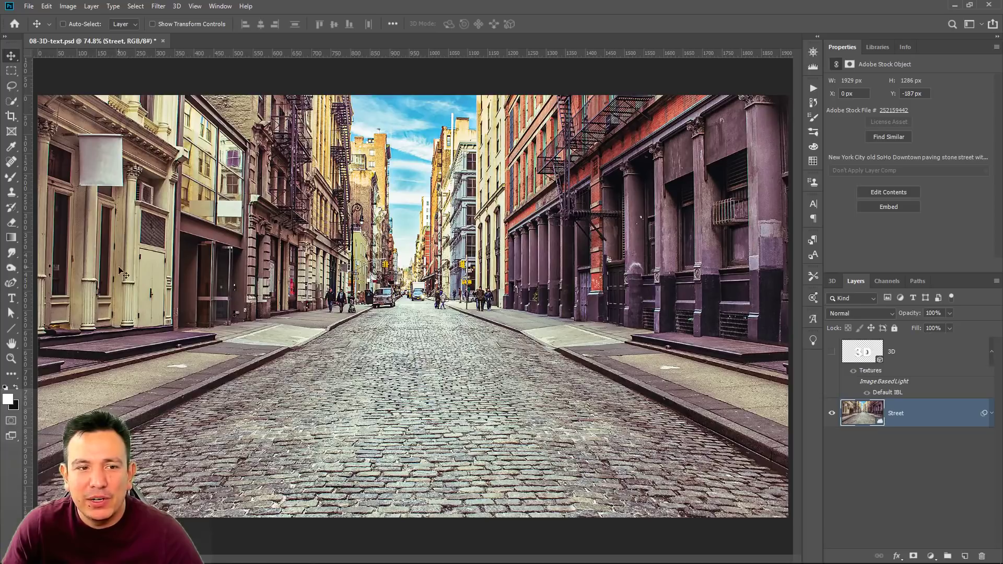
Draw two 3 px lines with the Line tool along the left and right curbs, extending both past the street's vanishing point
left_click_drag(11, 328, 58, 372)
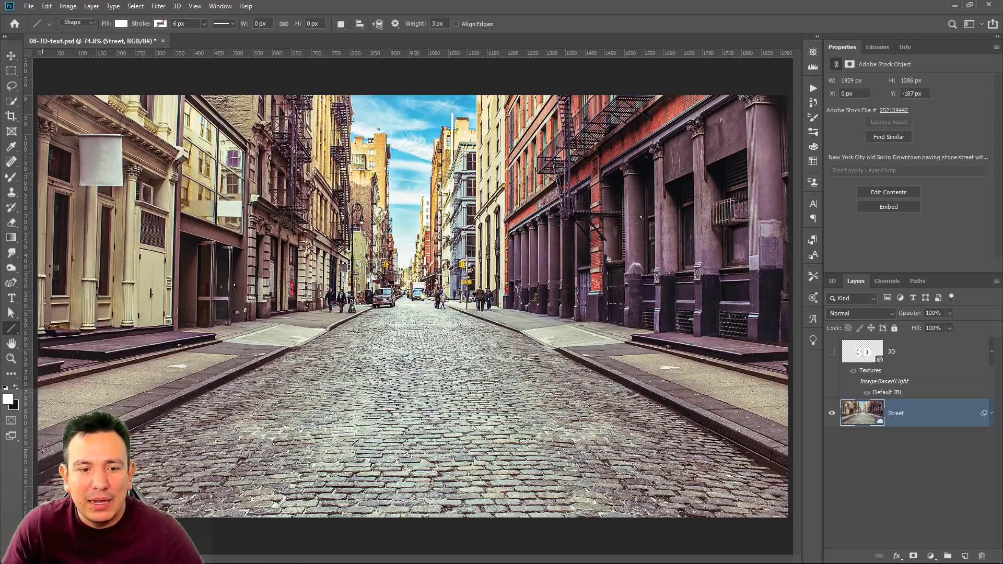
left_click_drag(41, 448, 448, 272)
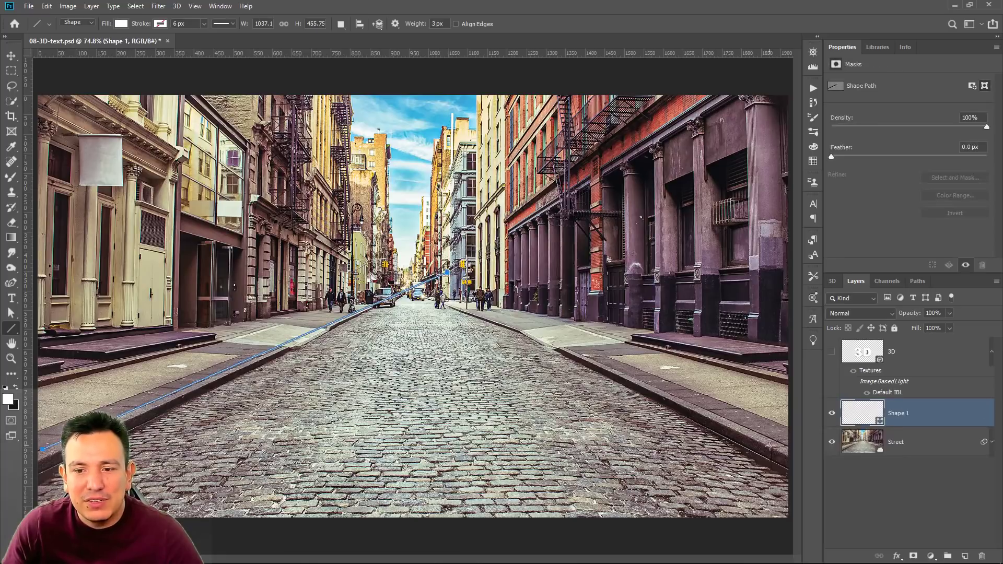
left_click_drag(784, 444, 295, 237)
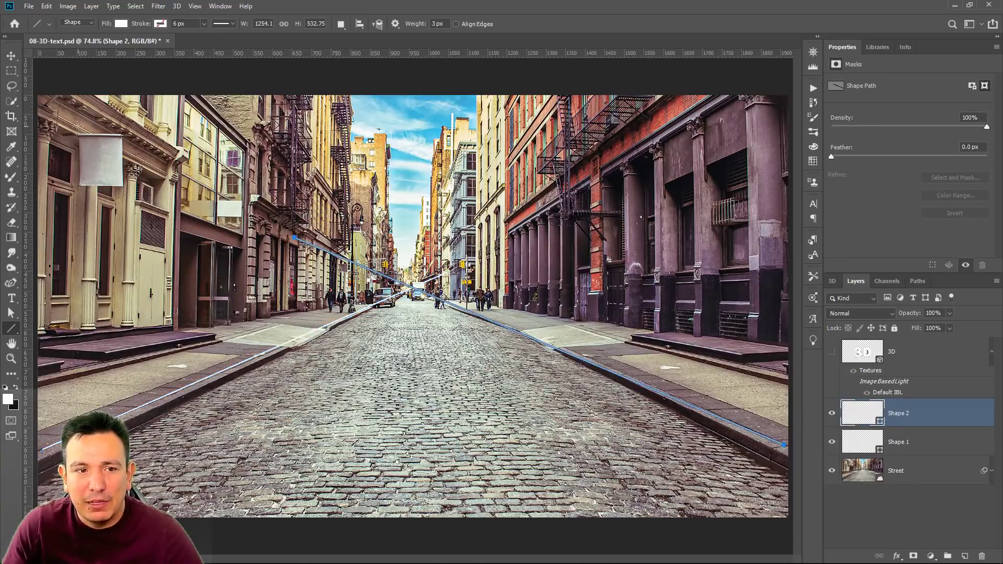
Draw a line along the left building's cornice through the vanishing point and a short horizontal line across it at the horizon
mouse_move(48, 119)
left_mouse_down()
mouse_move(429, 295)
mouse_move(497, 314)
mouse_move(472, 321)
left_mouse_up()
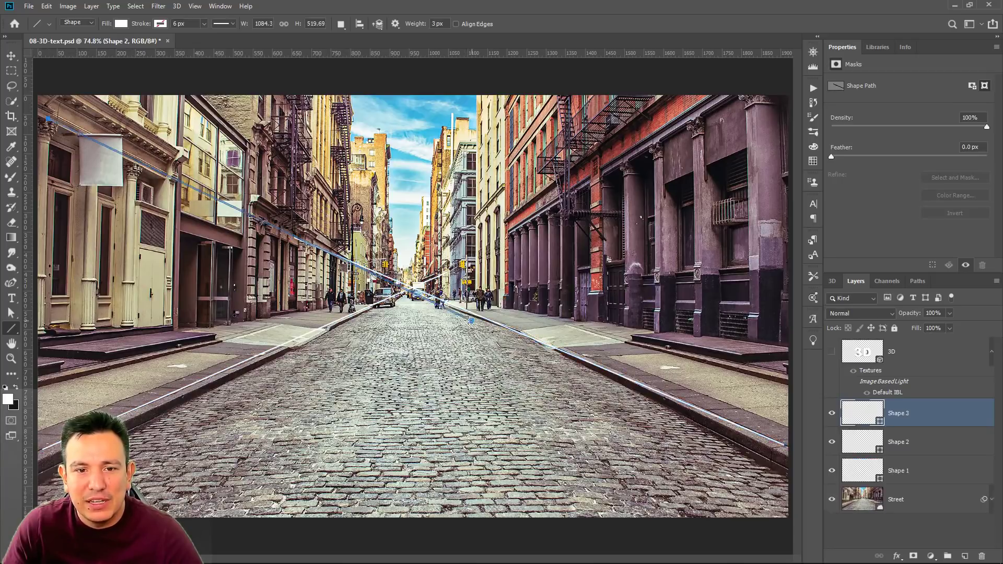
left_click_drag(379, 289, 452, 289)
Delete the three converging perspective lines, Shape 1, Shape 2 and Shape 3, keeping only the horizontal horizon line
left_click(913, 448)
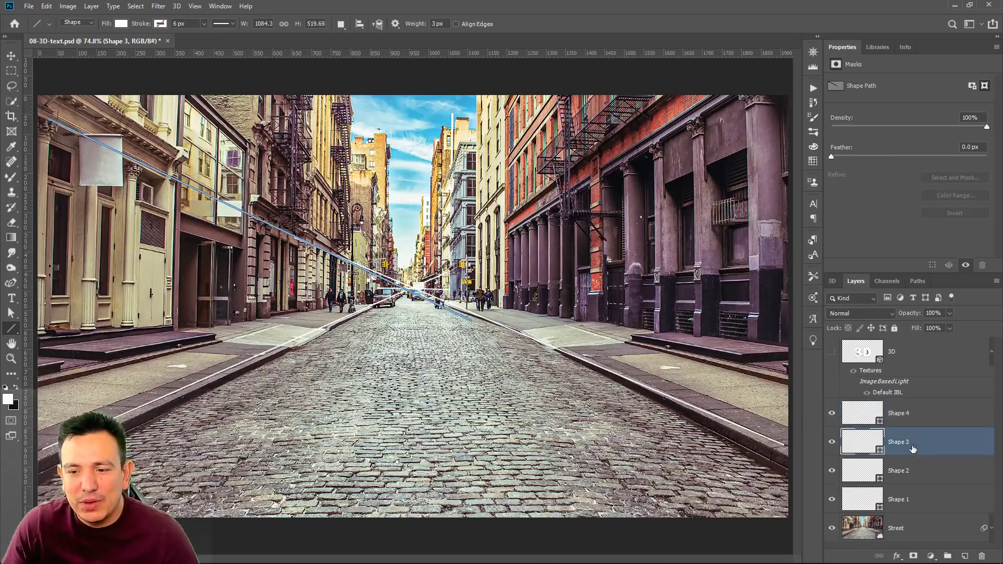
key("Delete")
key("Delete")
key("Delete")
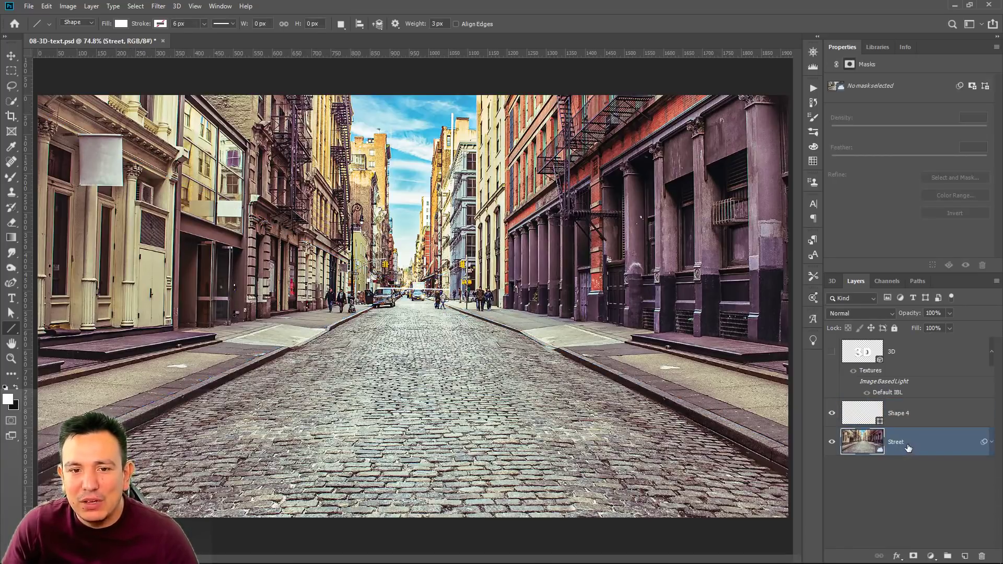
Change the horizon line's fill color to bright green and deselect its layer
double_click(862, 413)
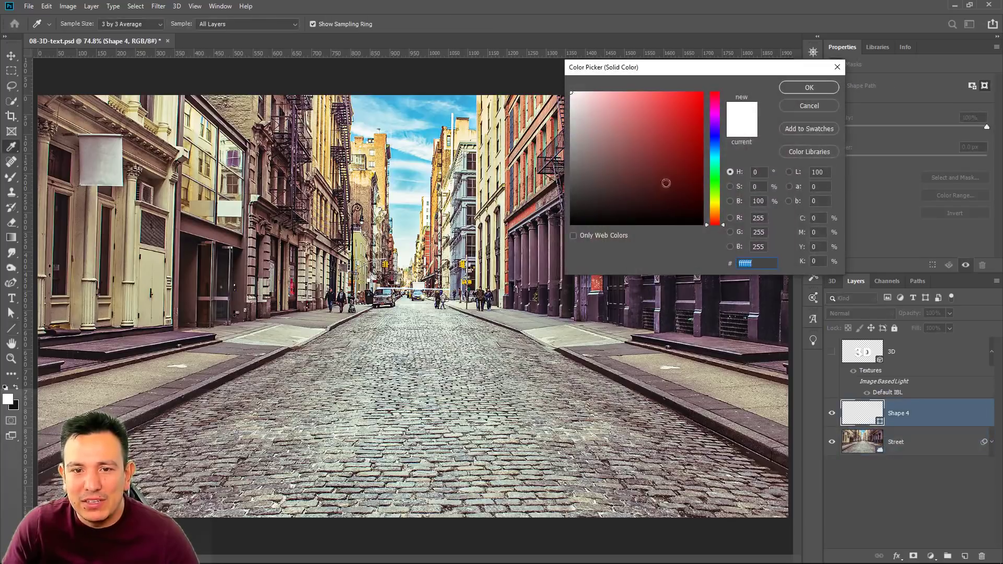
left_click(702, 95)
left_click(716, 183)
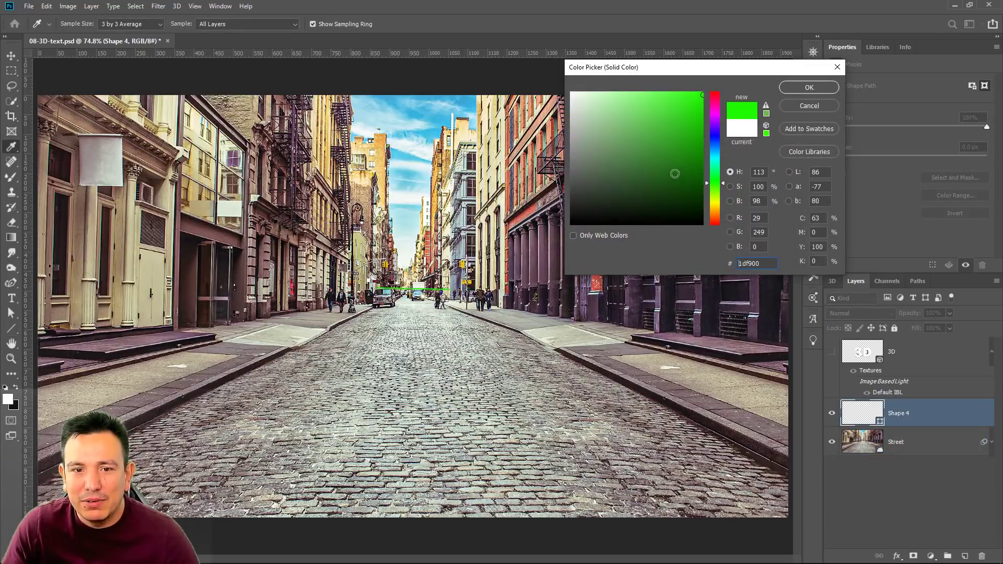
left_click_drag(675, 174, 717, 82)
left_click(823, 89)
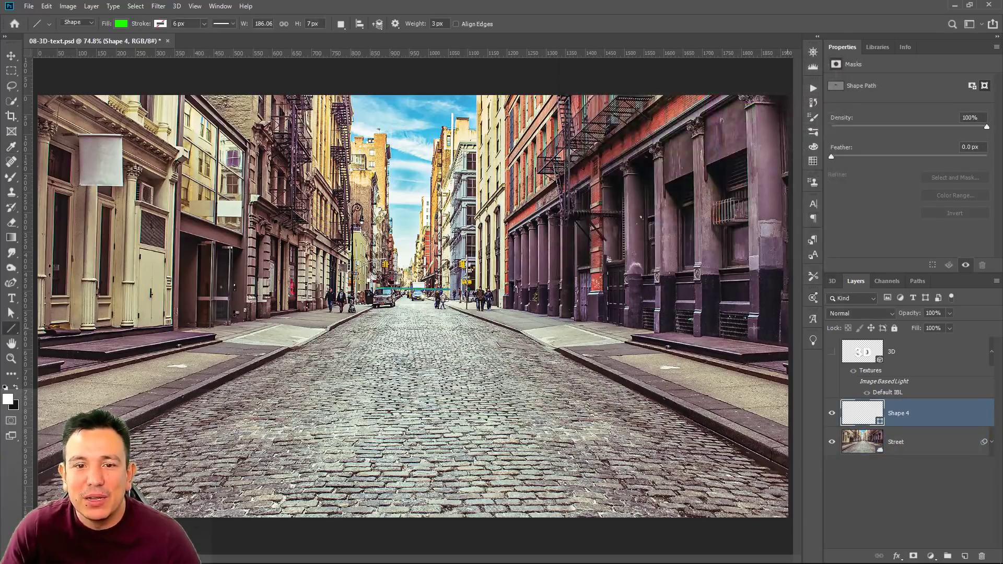
left_click(934, 470)
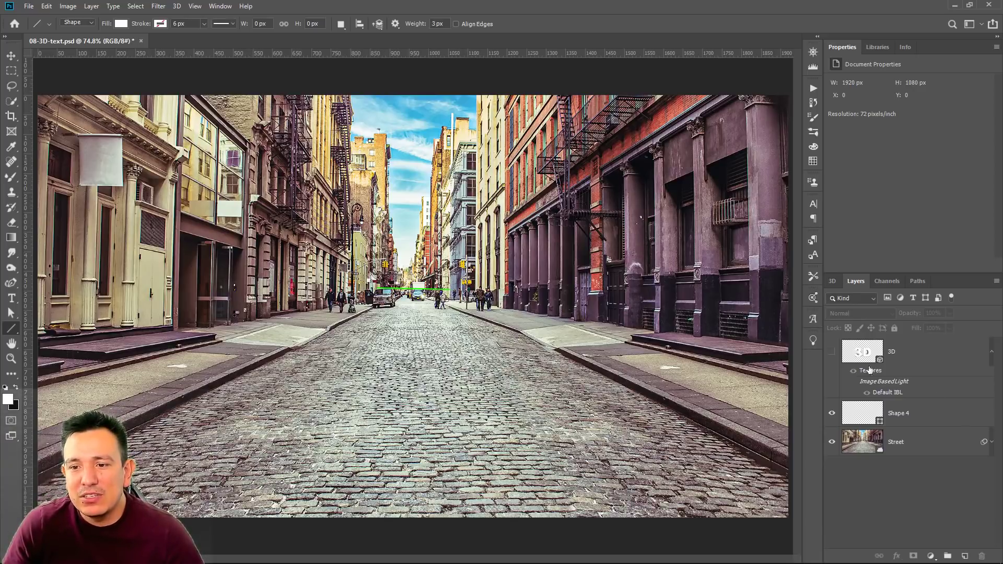
Show and select the 3D layer, open its 3D scene and expand the 3D mesh's component list
left_click(832, 351)
left_click(862, 356)
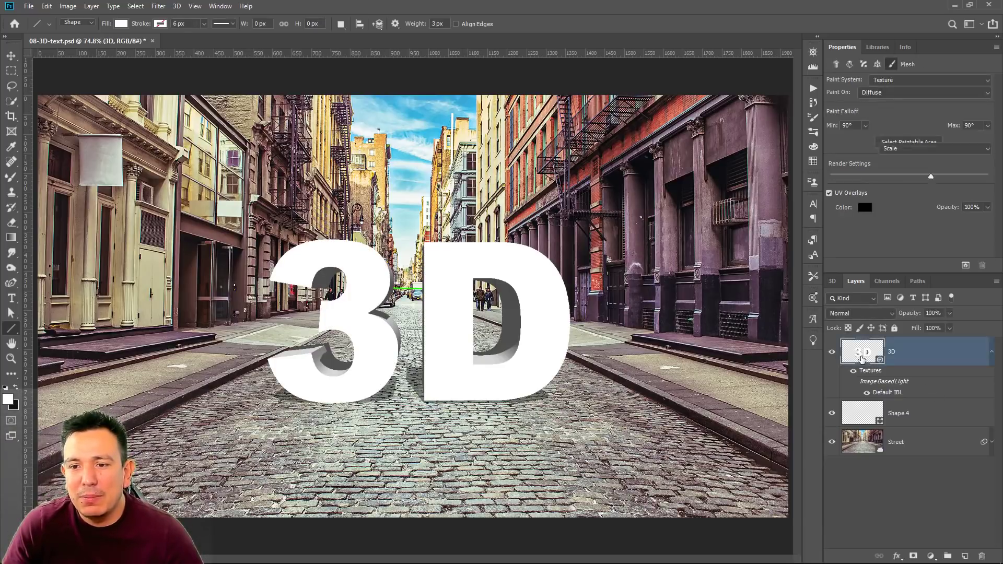
double_click(862, 359)
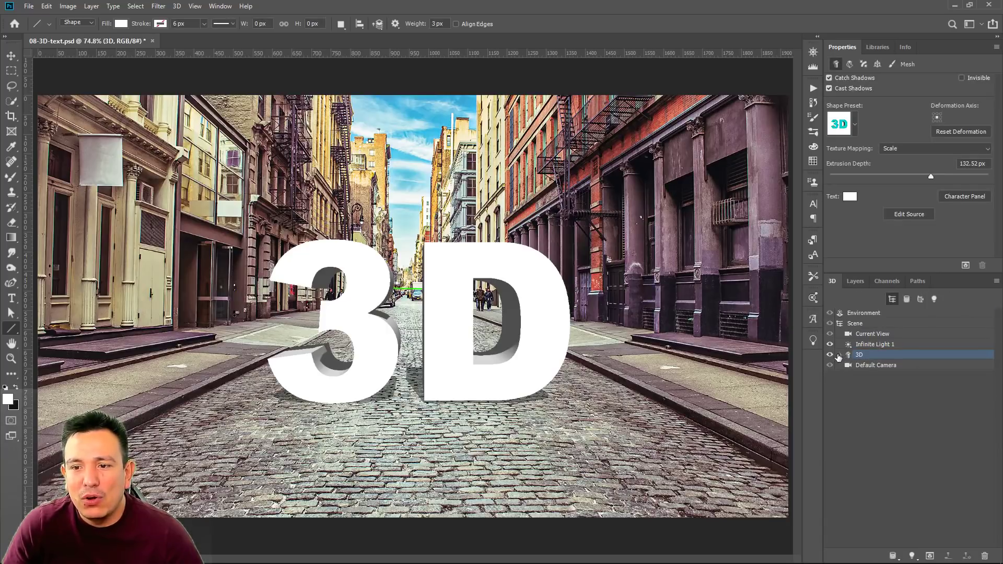
left_click(841, 355)
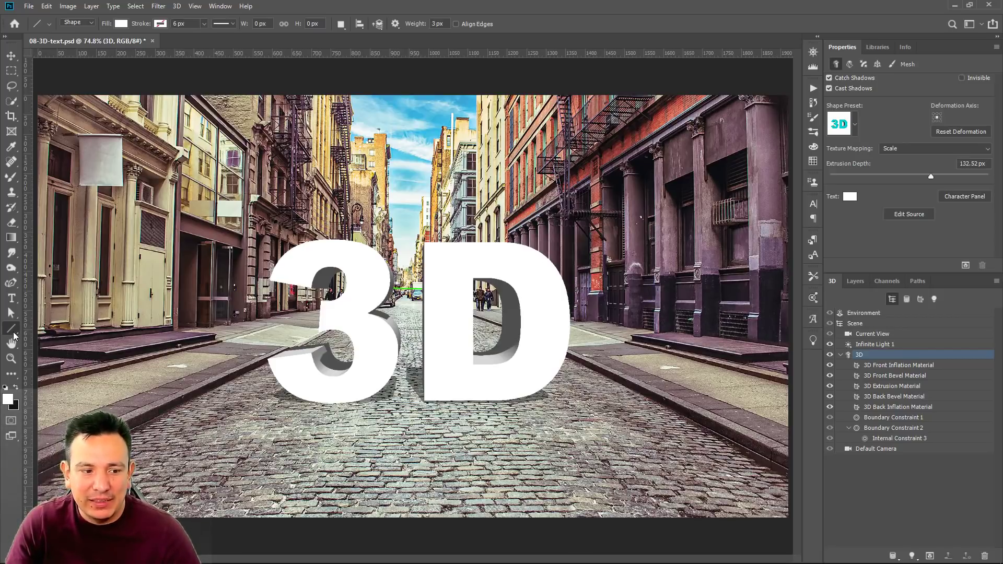
Examine closely how the 3D ground plane's horizon lines up with the green horizon line between the two letters
key("v")
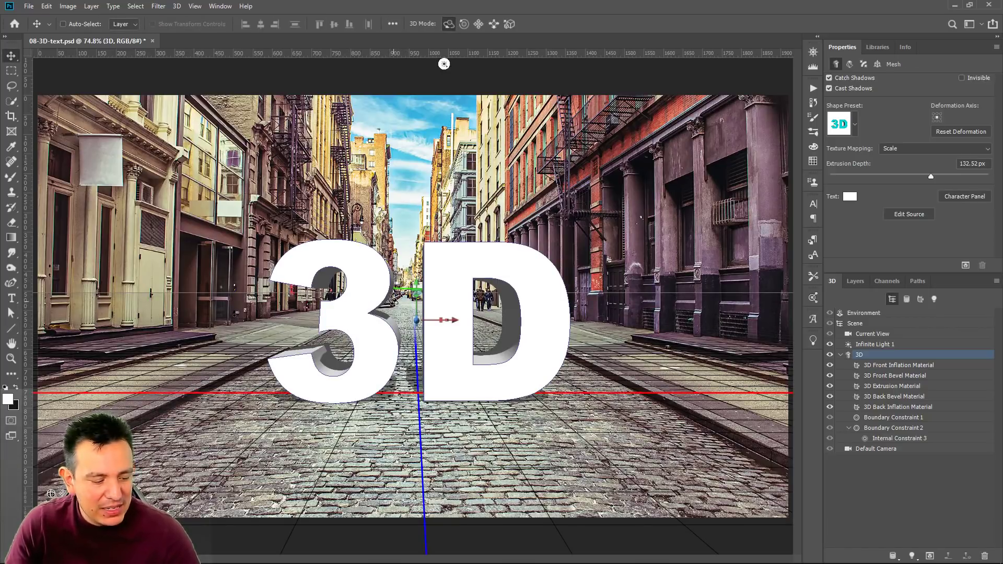
key("z")
left_click(413, 293)
left_click_drag(412, 293, 404, 294)
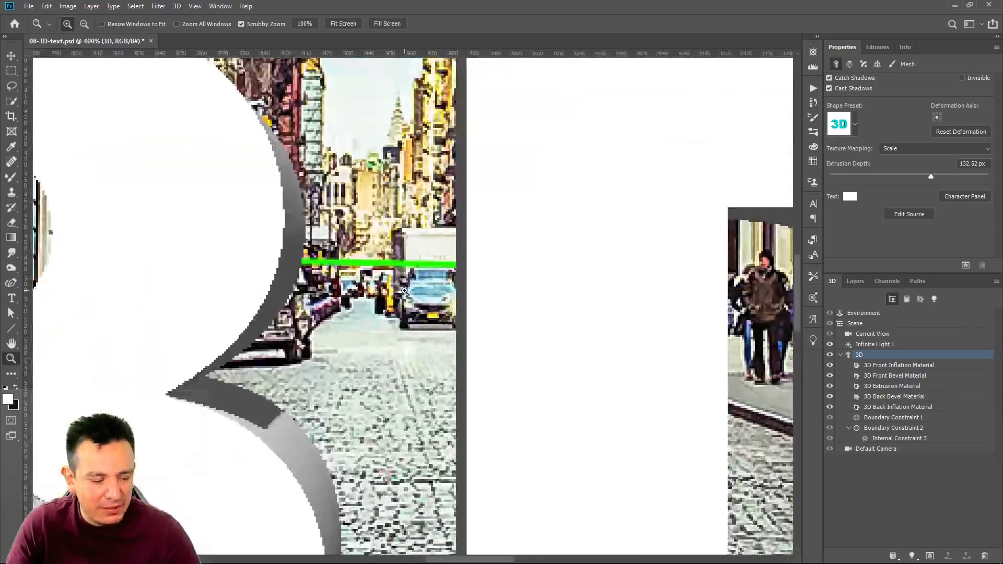
key("v")
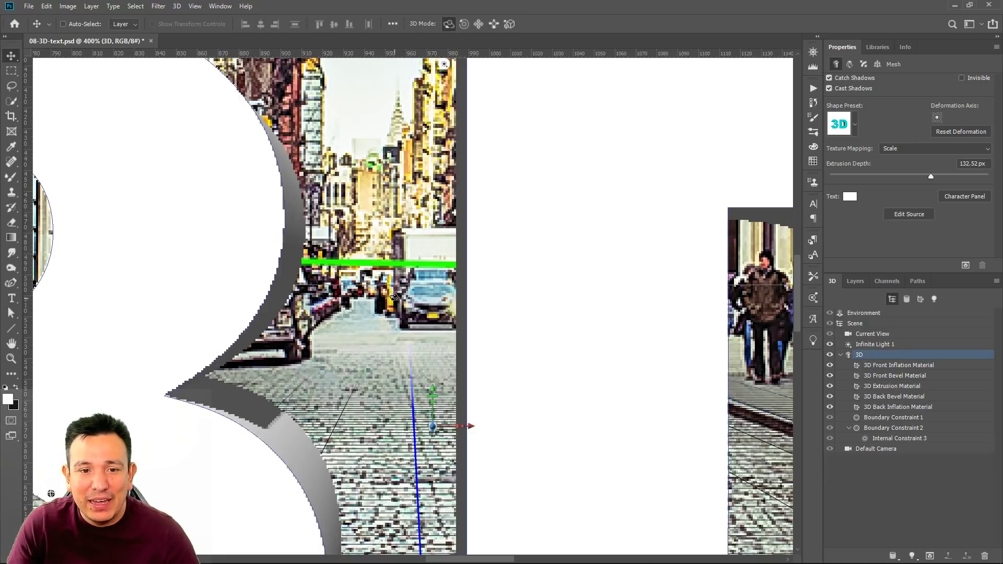
scroll(387, 300, "down", 2)
scroll(384, 303, "down", 5)
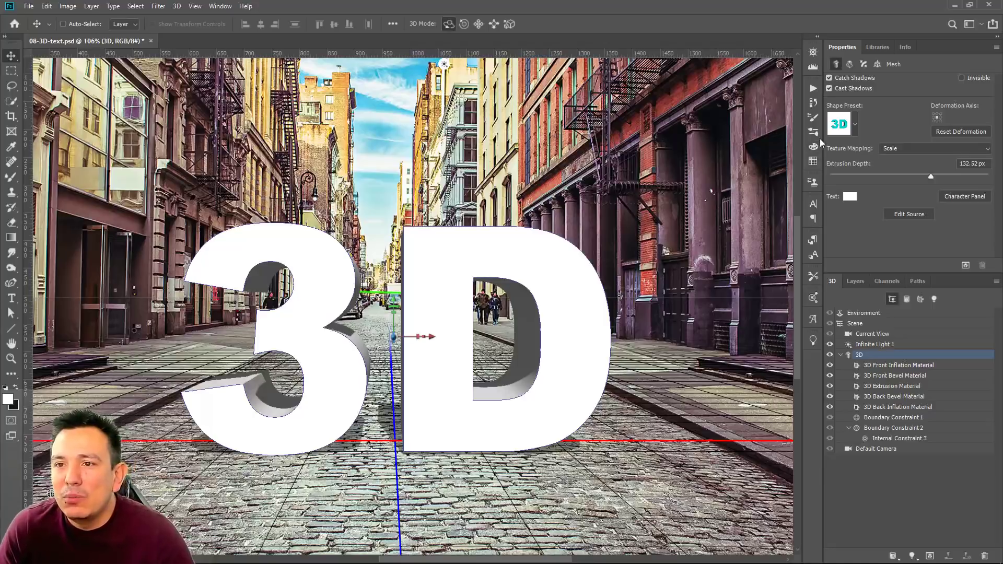
Set the 3D mesh's X rotation to 1.1° in its coordinates
left_click(877, 63)
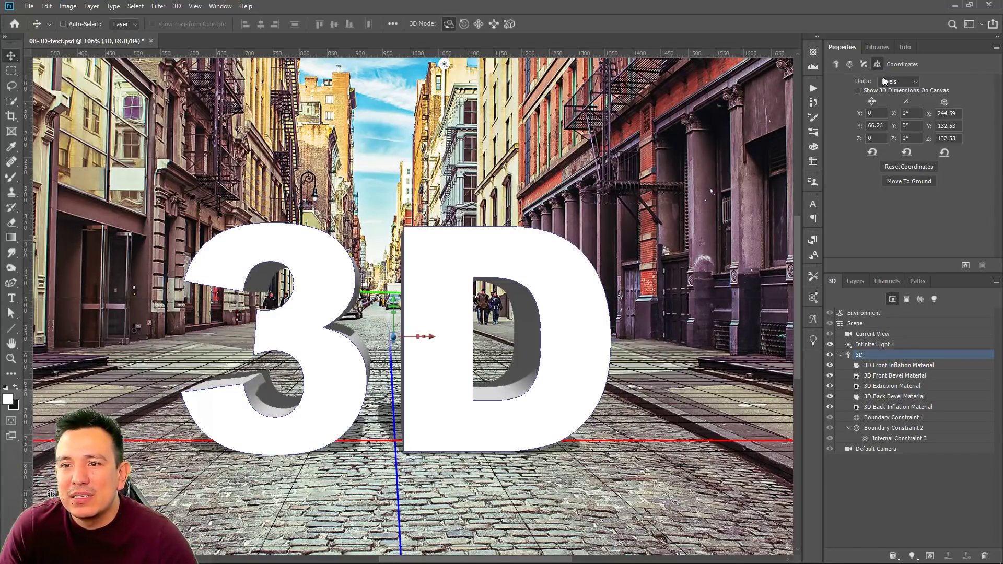
scroll(907, 113, "up", 13)
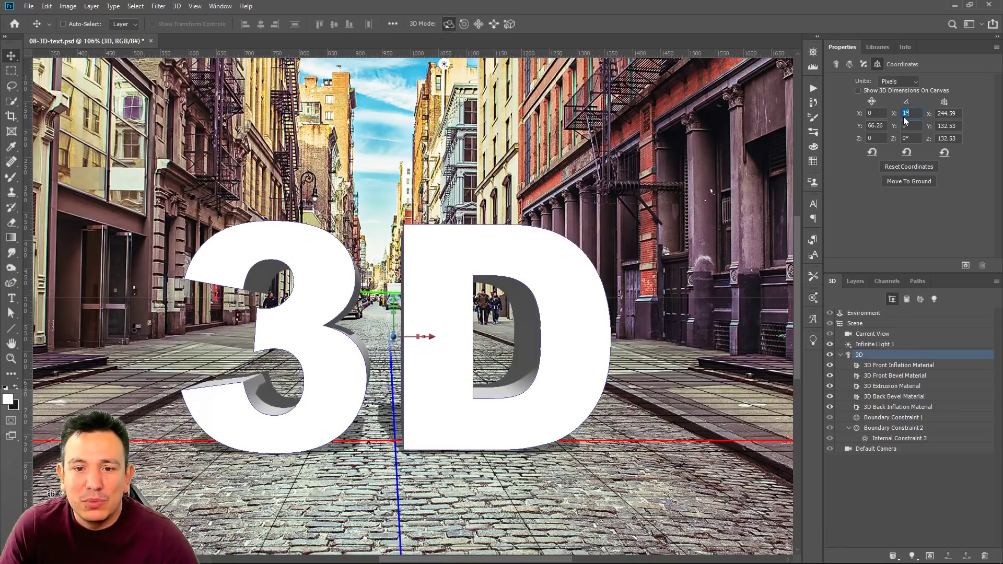
scroll(899, 115, "up", 6)
scroll(899, 115, "down", 8)
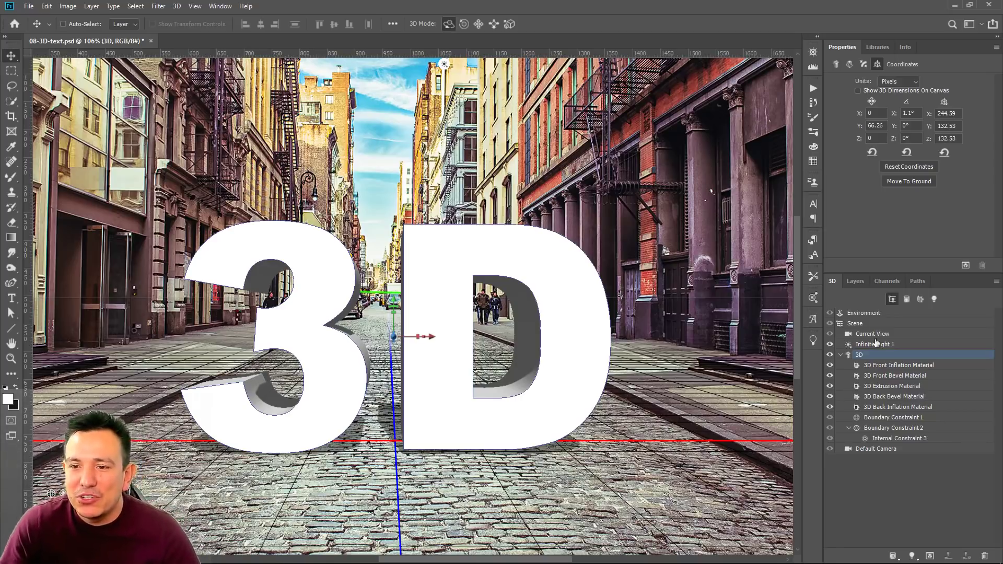
Set the Current View camera's X rotation to 1.3° to align its horizon with the green line
left_click(863, 314)
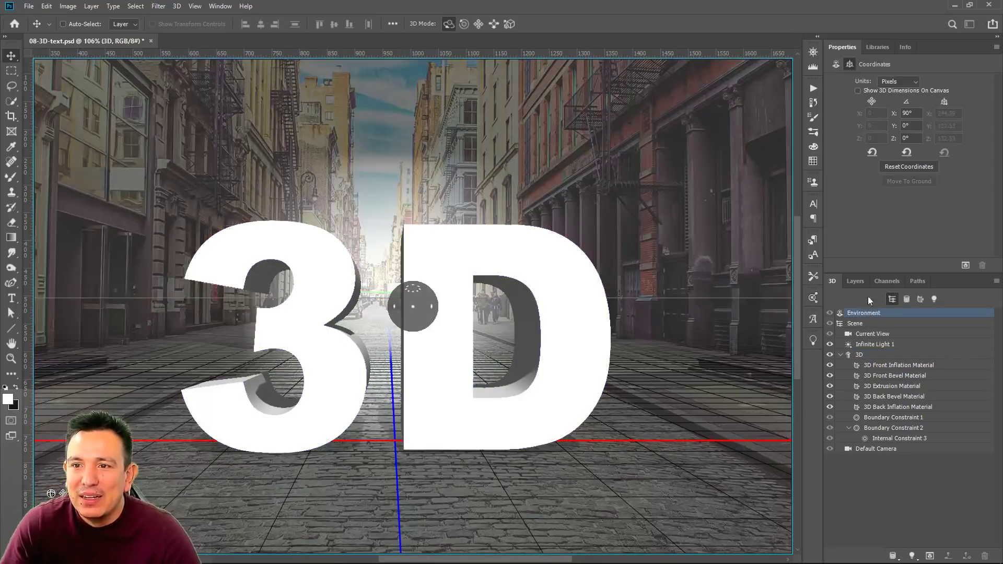
left_click(873, 335)
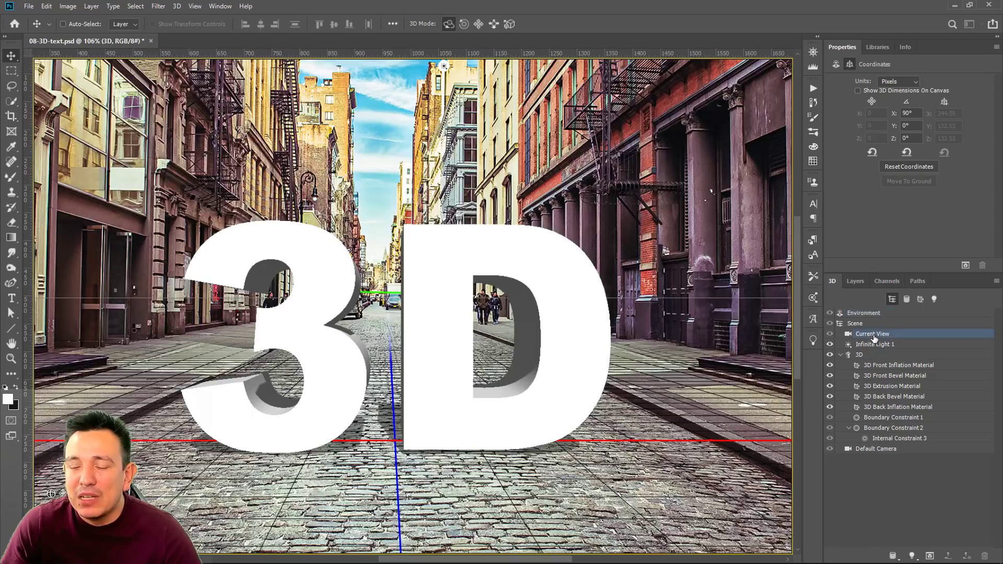
left_click_drag(894, 113, 894, 145)
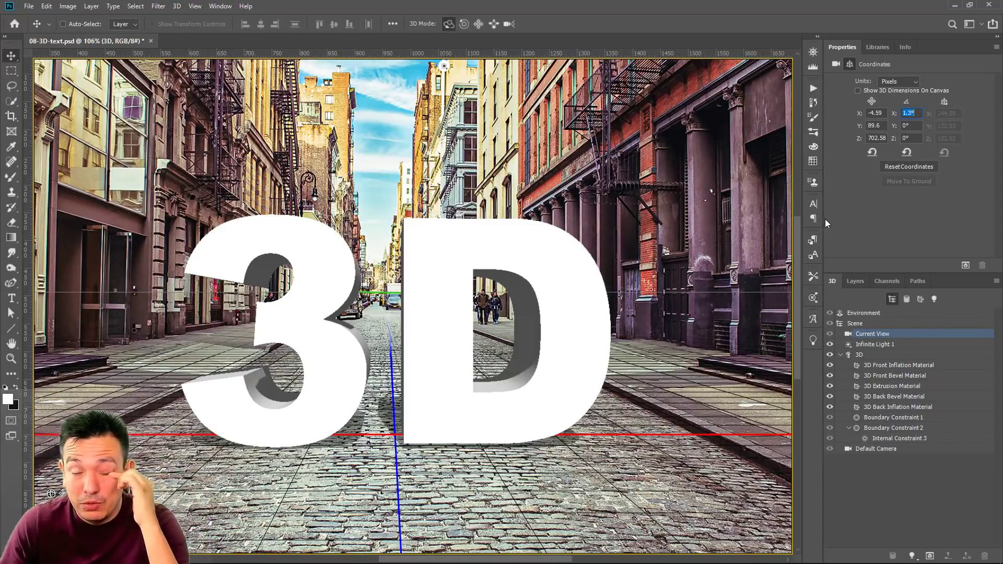
Collapse the 3D mesh's components, shift the text to about X 0.98 and Z 19.8, and rotate it to about -1.3° on Y
left_click(860, 355)
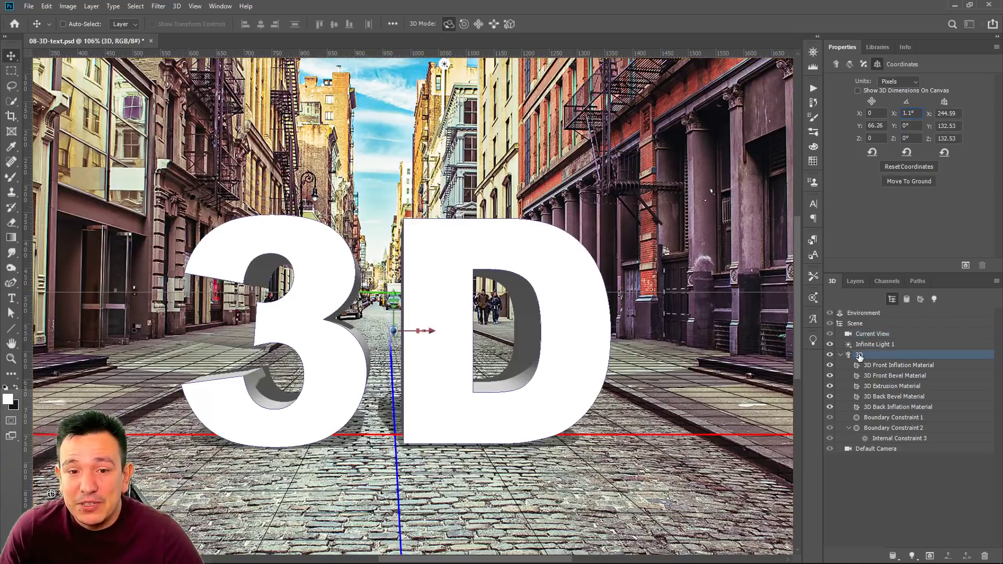
left_click(841, 355)
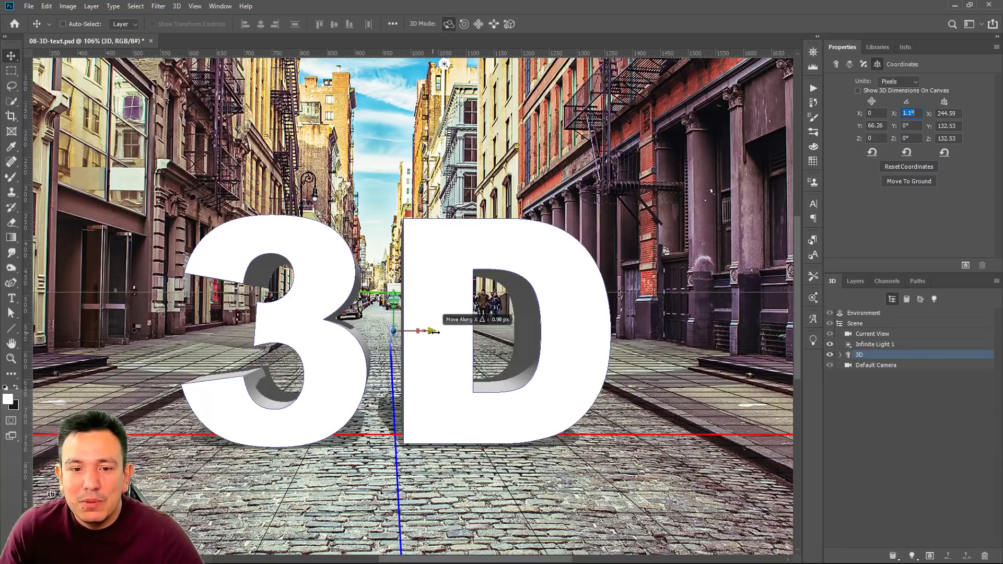
left_click_drag(433, 331, 423, 352)
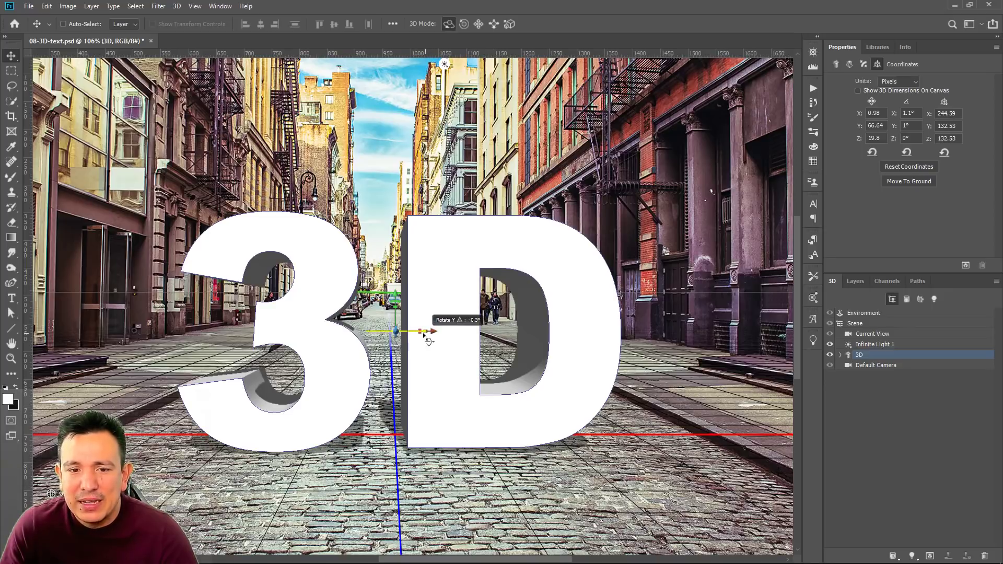
left_click_drag(426, 334, 442, 363)
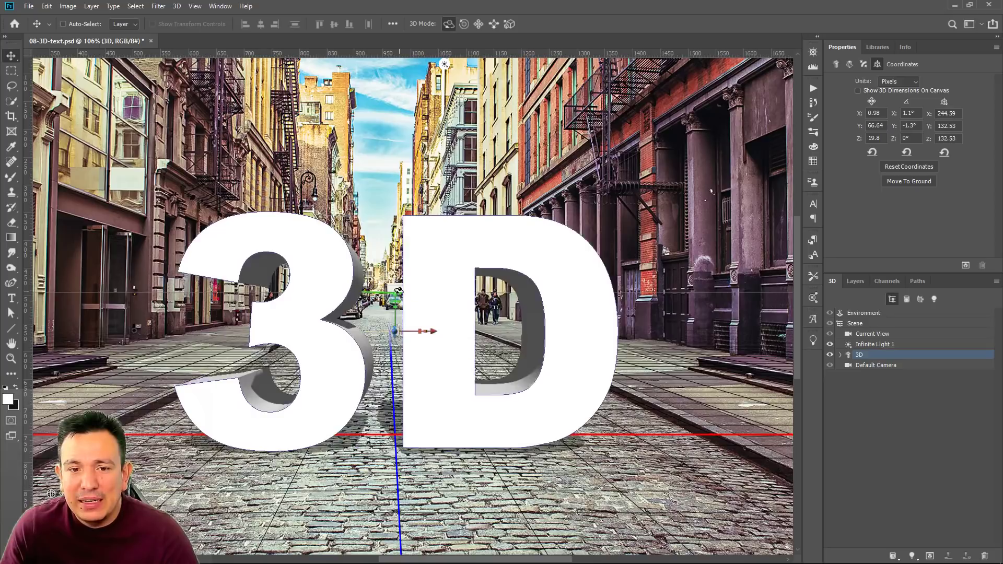
Try adjusting the 3D text with the Y axis handle, including raising it above the street, and undo each change
left_click_drag(392, 295, 403, 228)
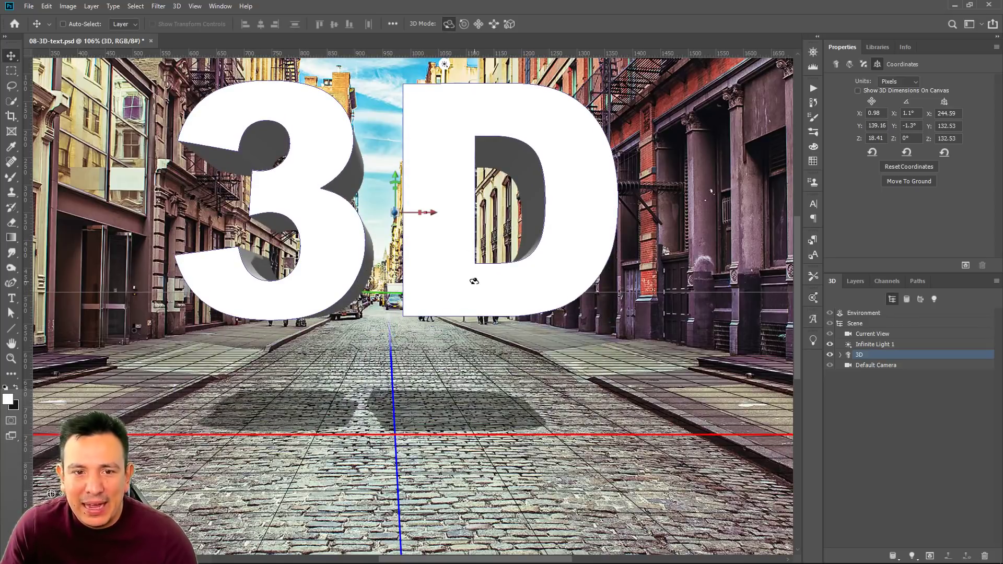
key("ctrl+z")
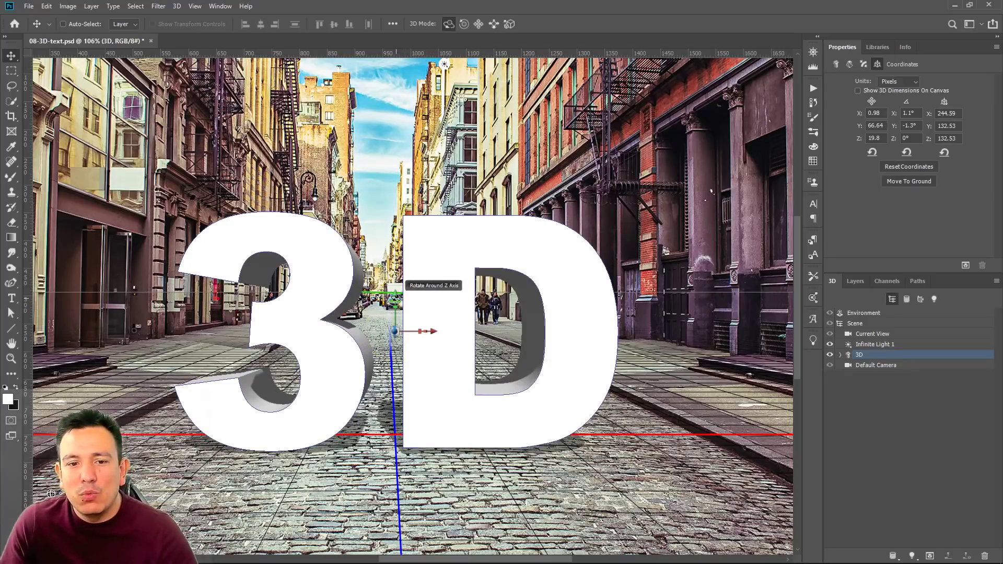
left_click_drag(405, 307, 400, 180)
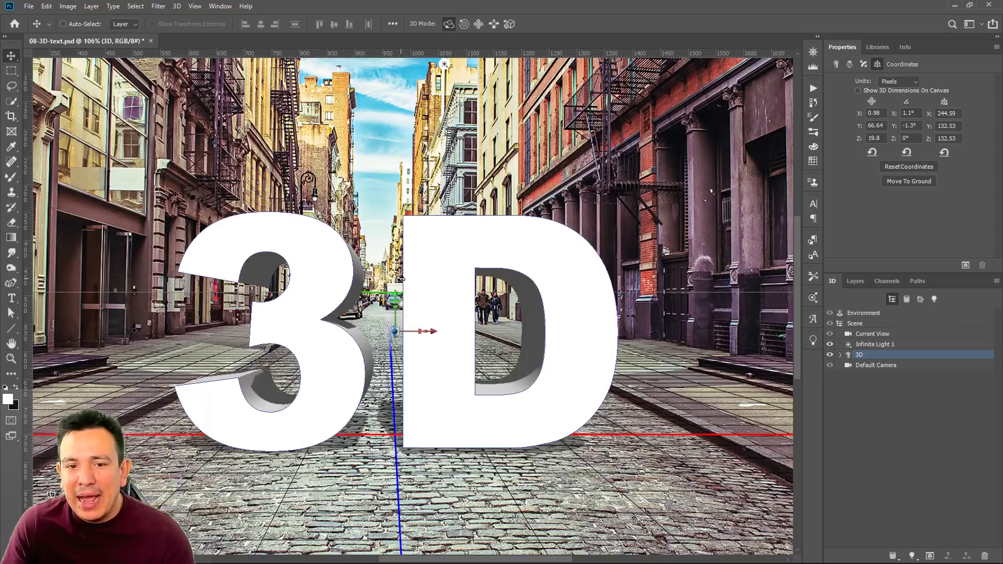
key("ctrl+z")
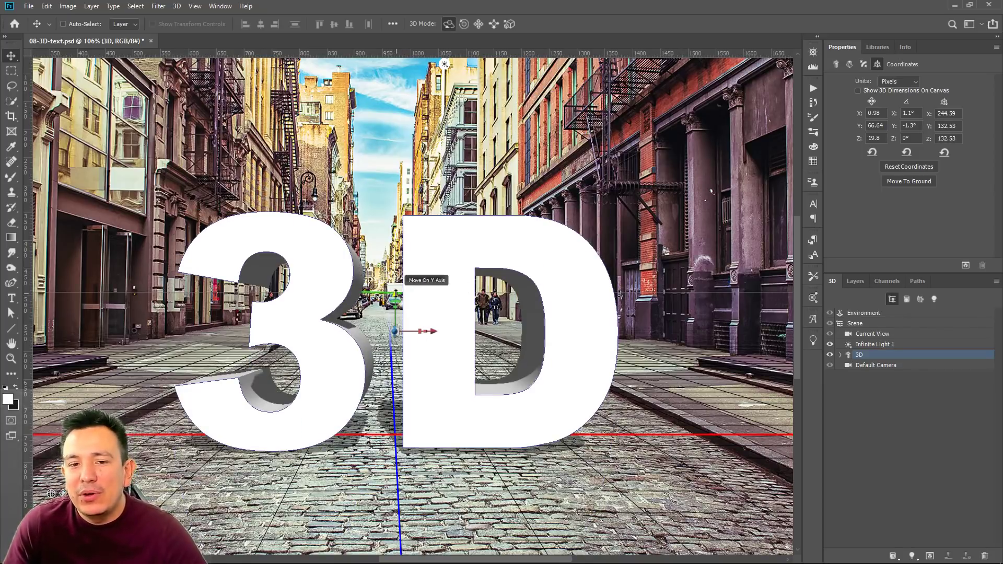
Raise the 3D text along the Y axis to about 127.83 px so it floats above the street
left_click_drag(400, 289, 400, 244)
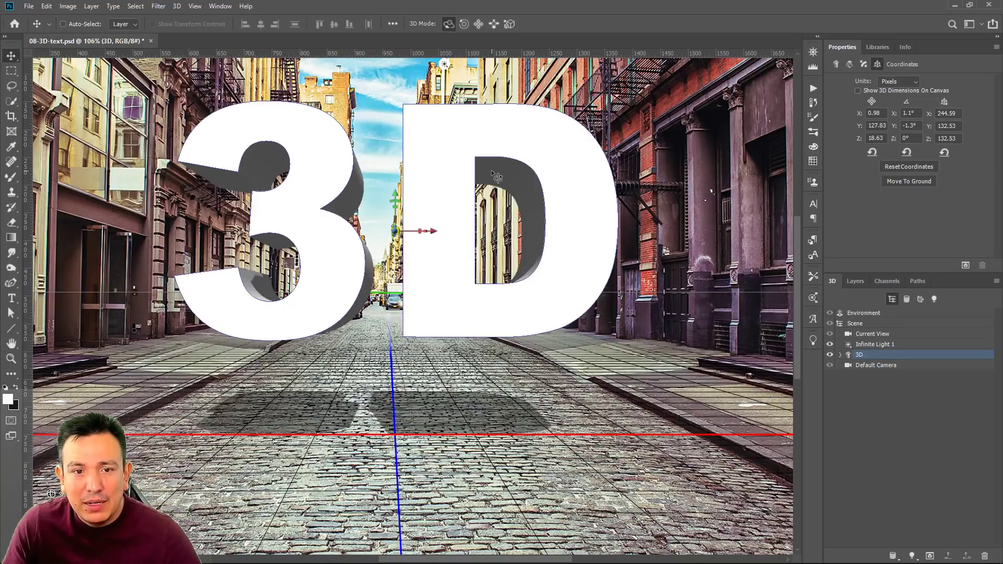
left_click(399, 238)
left_click(431, 273)
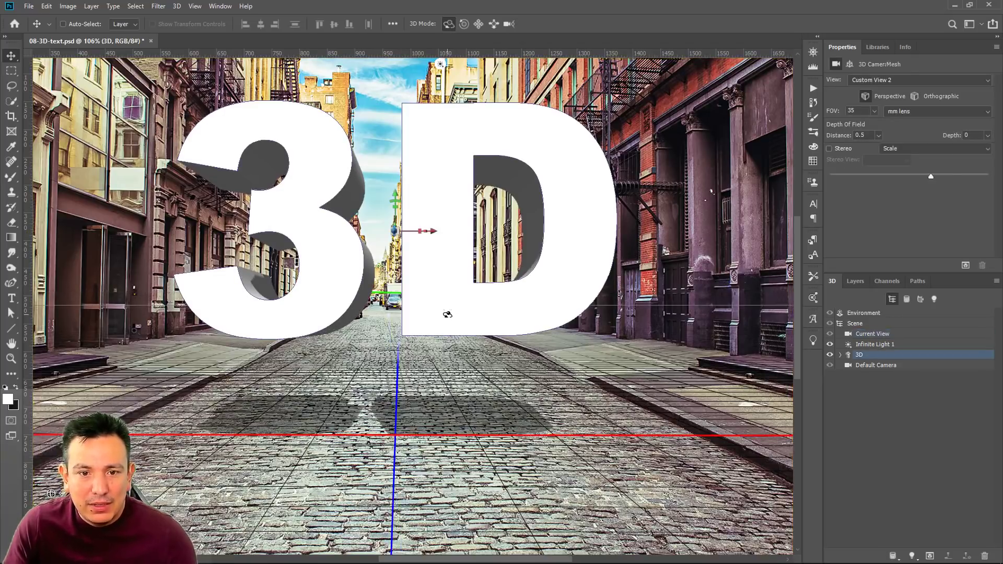
Try scaling the 3D text uniformly to a larger size, restore its size, and reselect the 3D mesh
left_click_drag(401, 239, 355, 199)
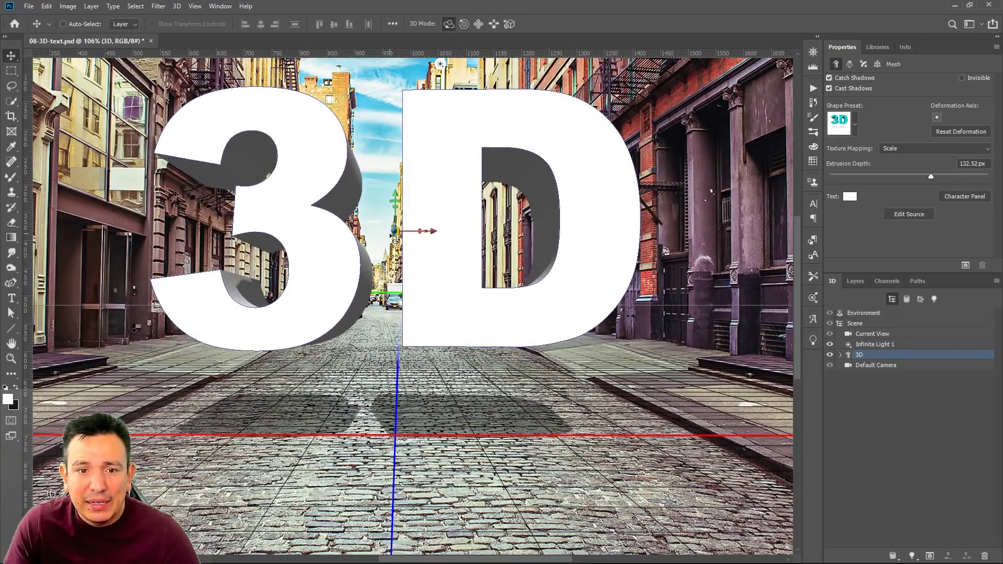
left_click(415, 262)
left_click(416, 251)
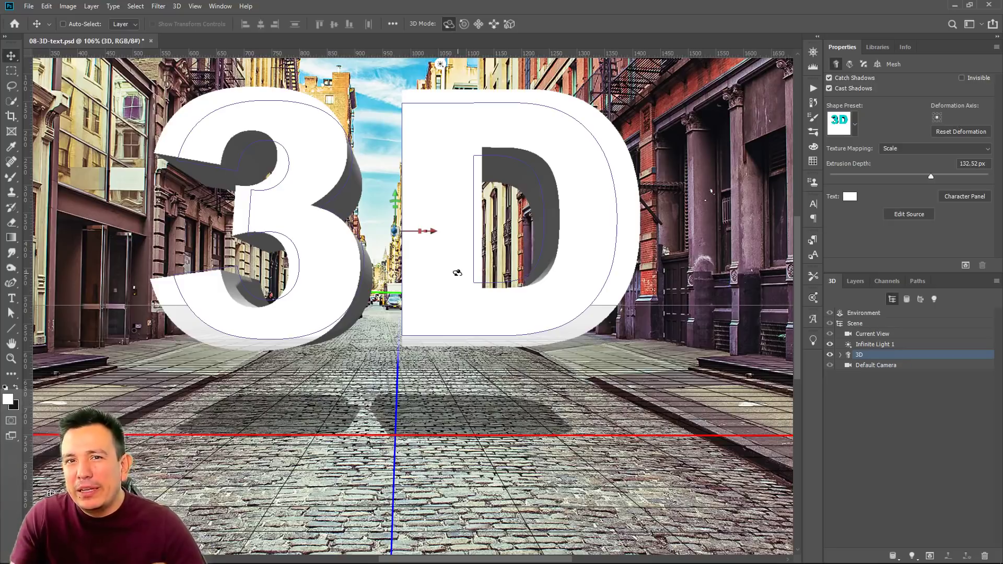
mouse_move(397, 234)
left_mouse_down()
mouse_move(335, 175)
mouse_move(483, 302)
mouse_move(341, 183)
mouse_move(387, 232)
left_mouse_up()
left_click(396, 232)
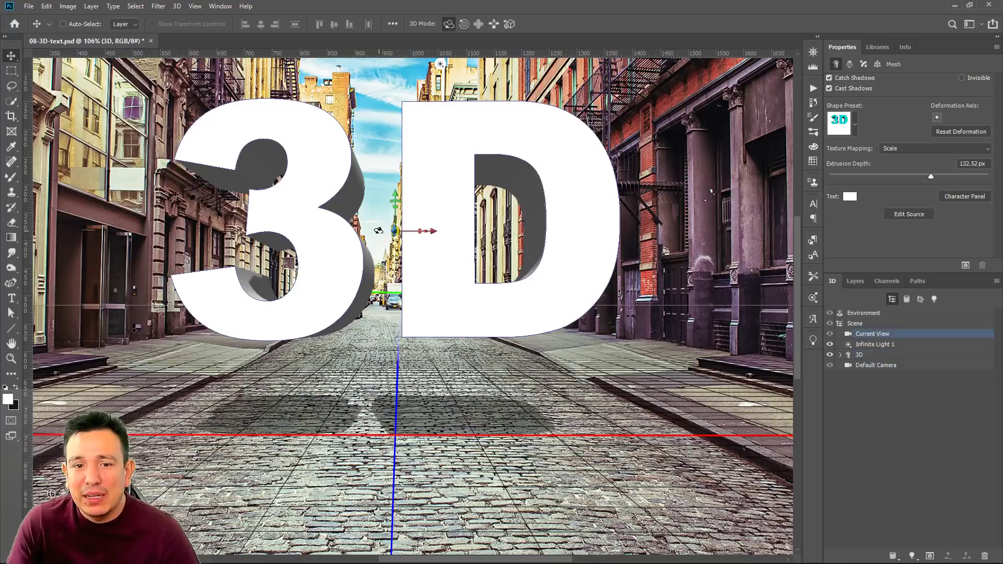
left_click(395, 232)
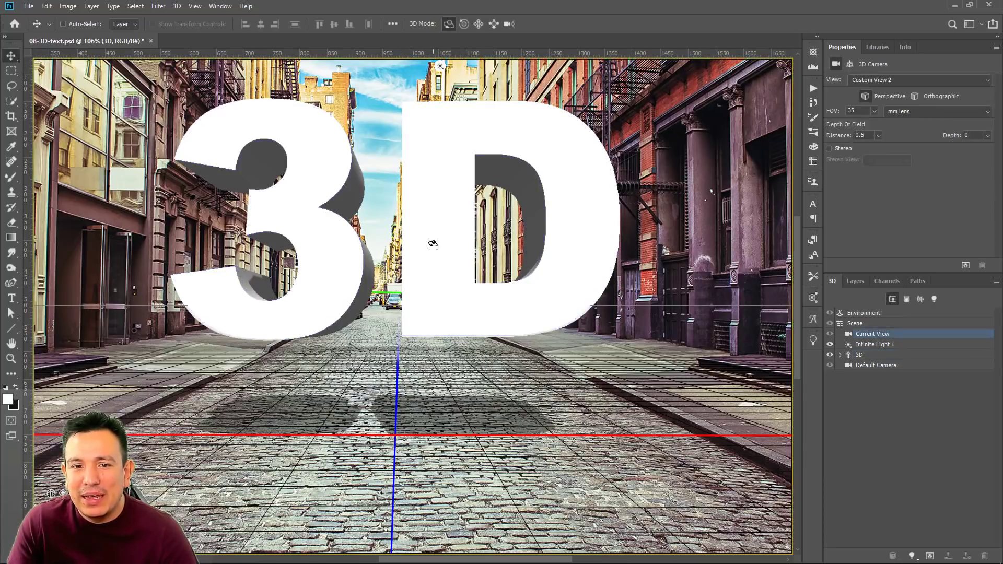
left_click(432, 244)
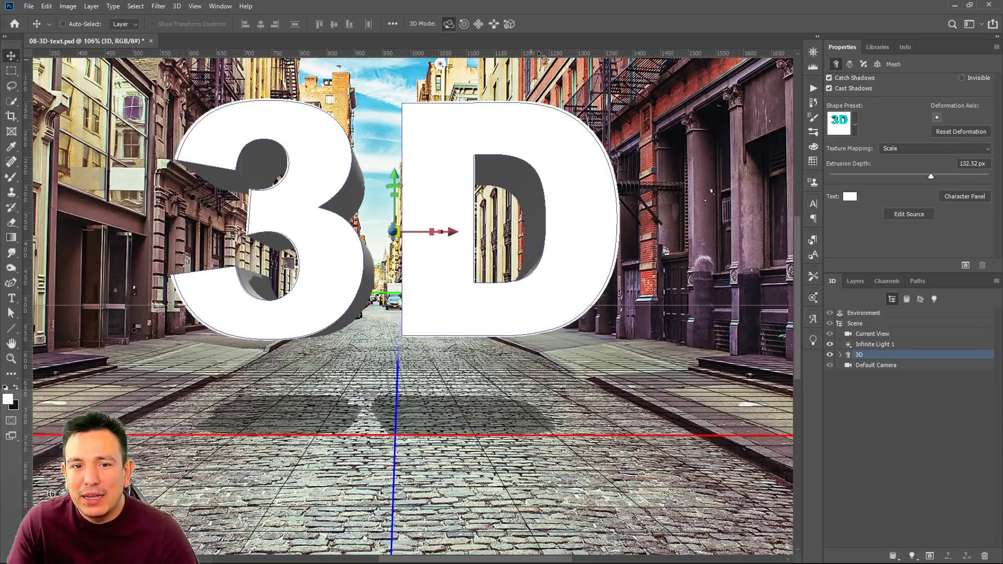
Reselect the 3D text mesh and move it down onto the ground plane
left_click(569, 198)
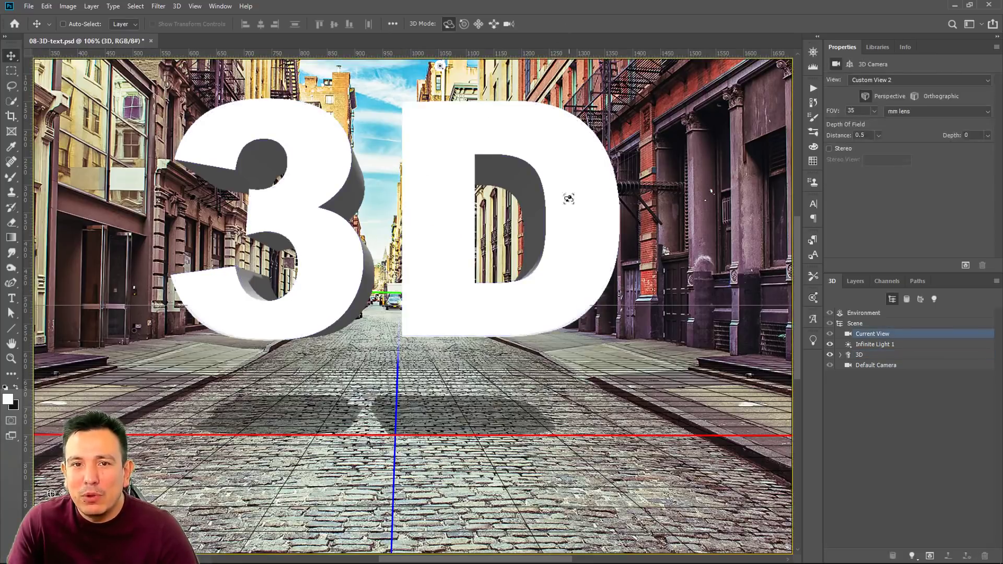
left_click(578, 234)
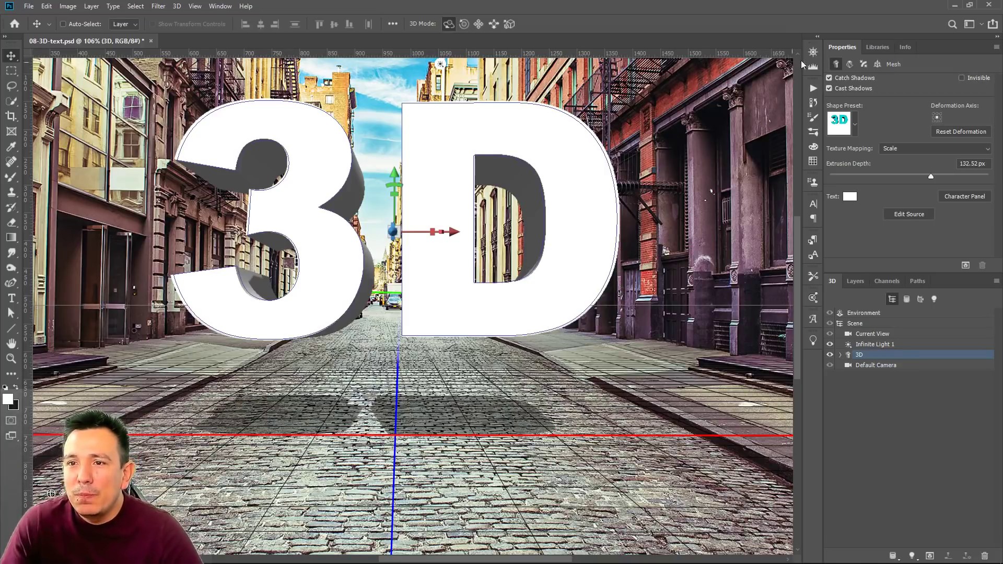
left_click(877, 63)
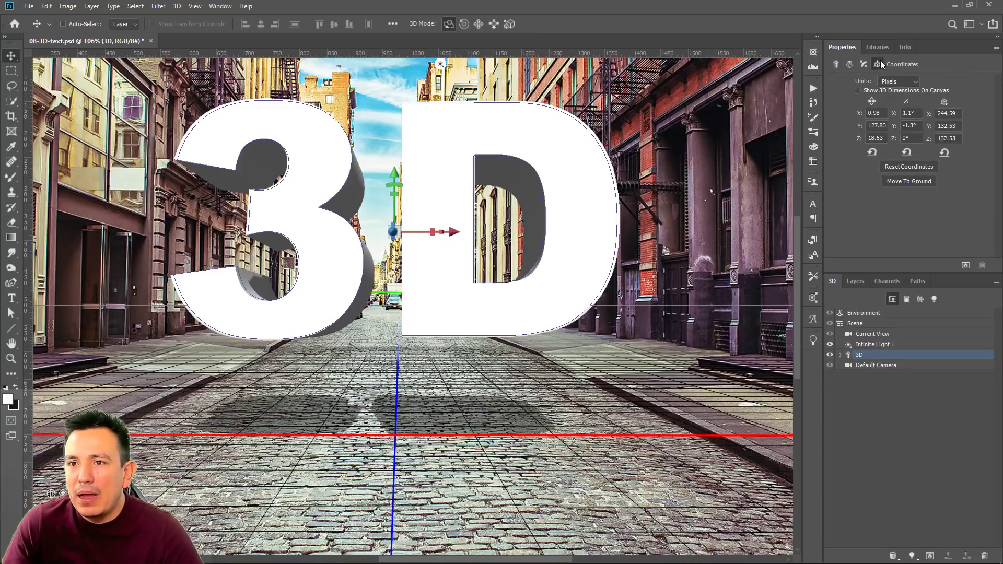
left_click(917, 180)
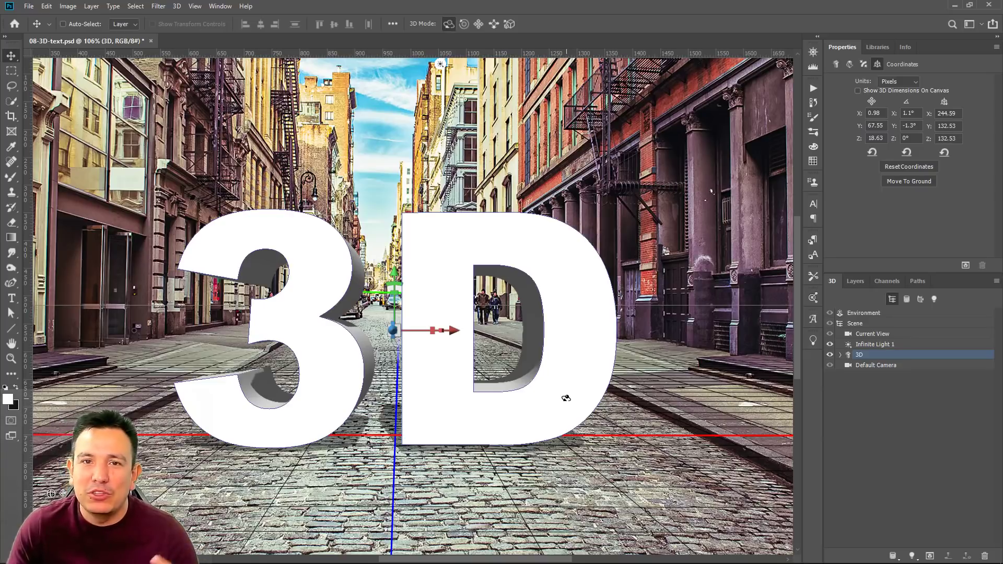
Try several shape presets on the 3D text mesh and keep the one with softly rounded, inflated front faces
left_click(841, 355)
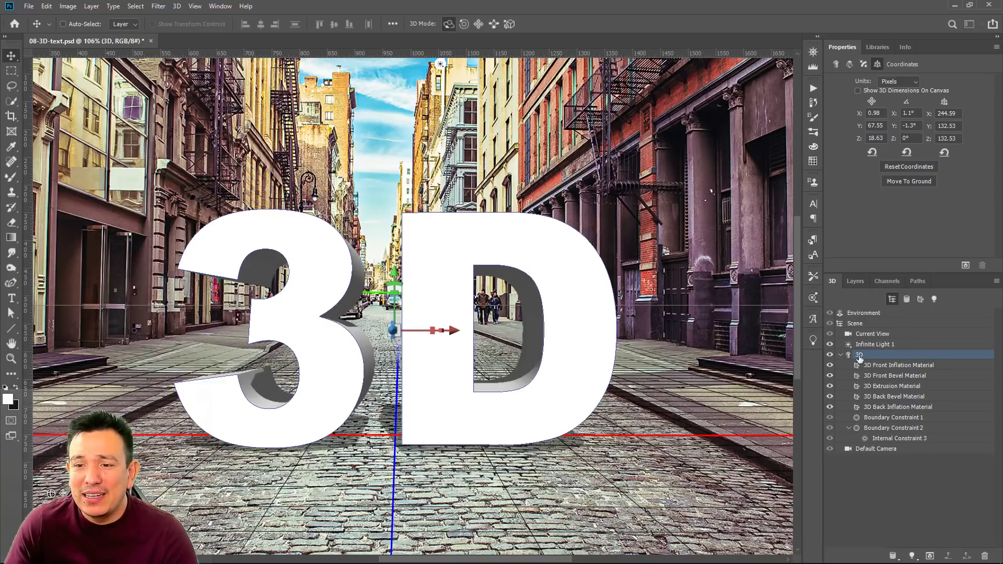
left_click(841, 356)
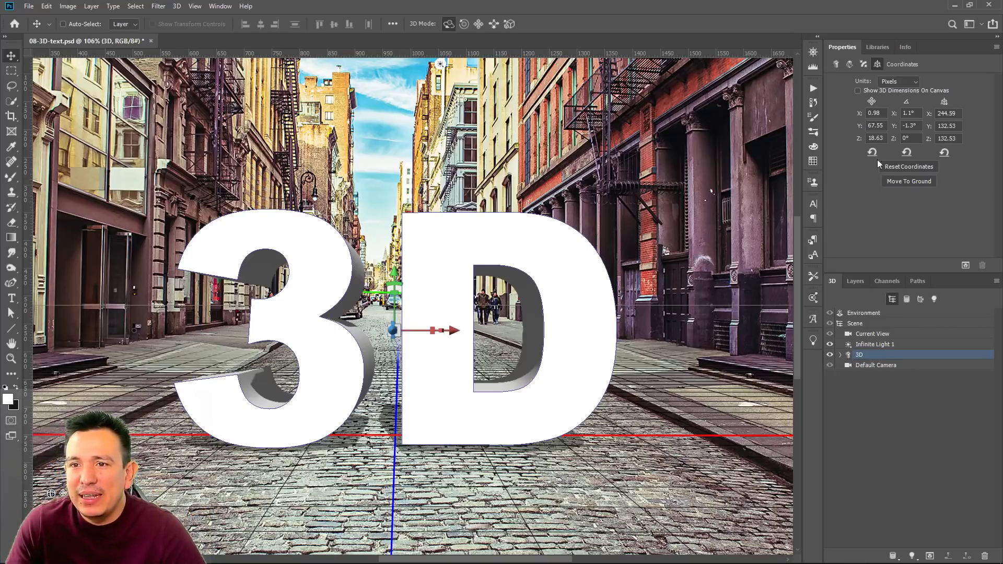
left_click(836, 65)
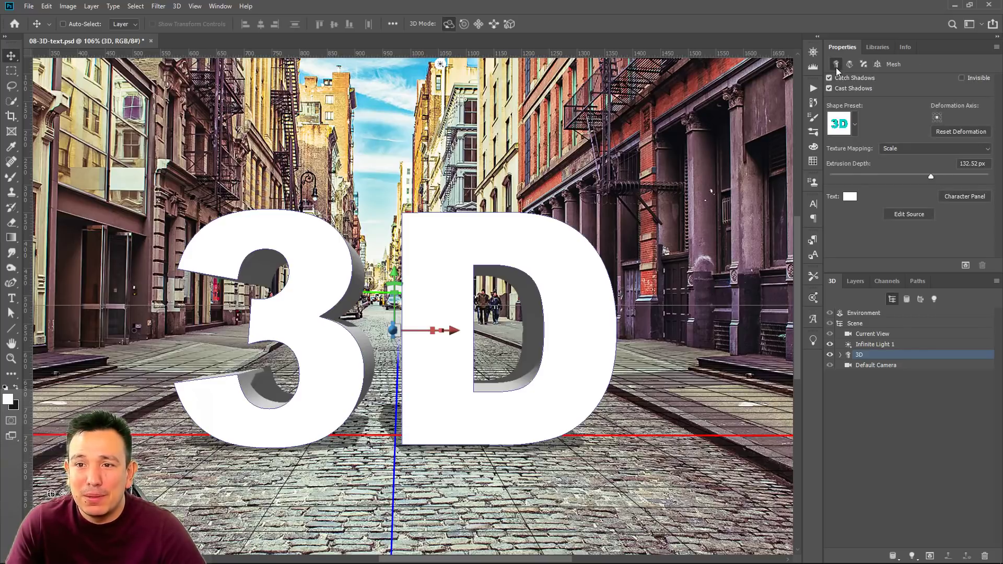
left_click(855, 127)
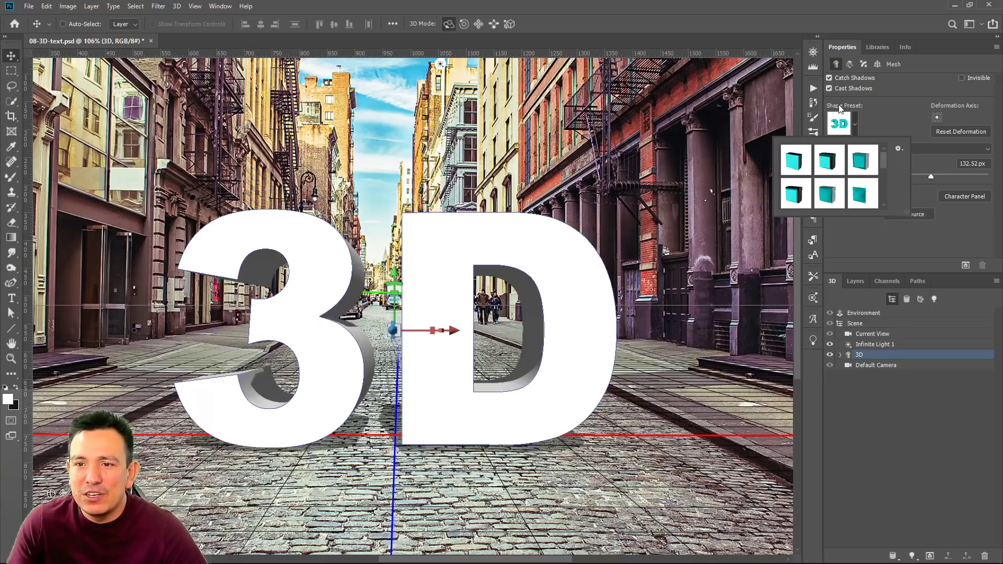
left_click(828, 168)
left_click(861, 167)
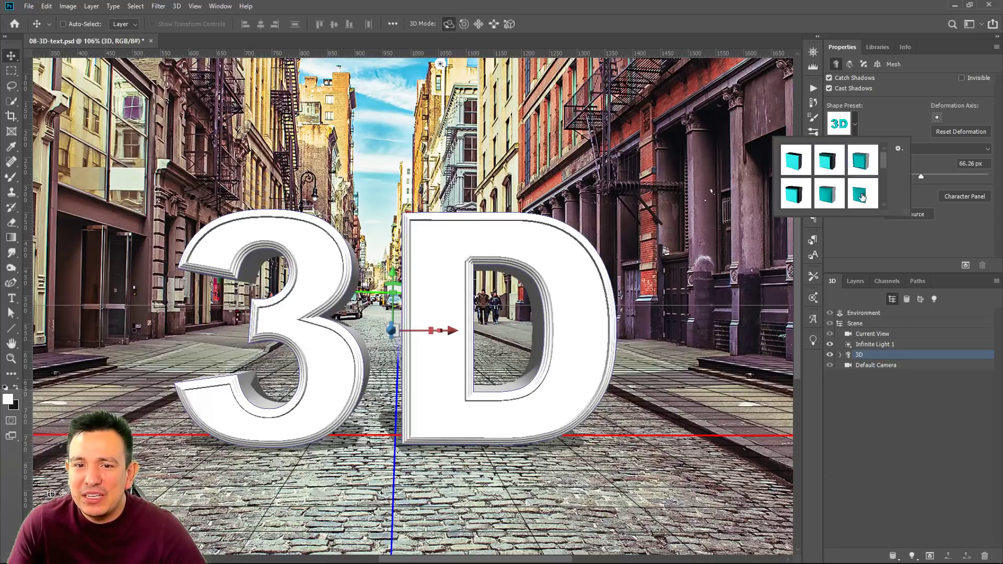
left_click(862, 196)
left_click(832, 198)
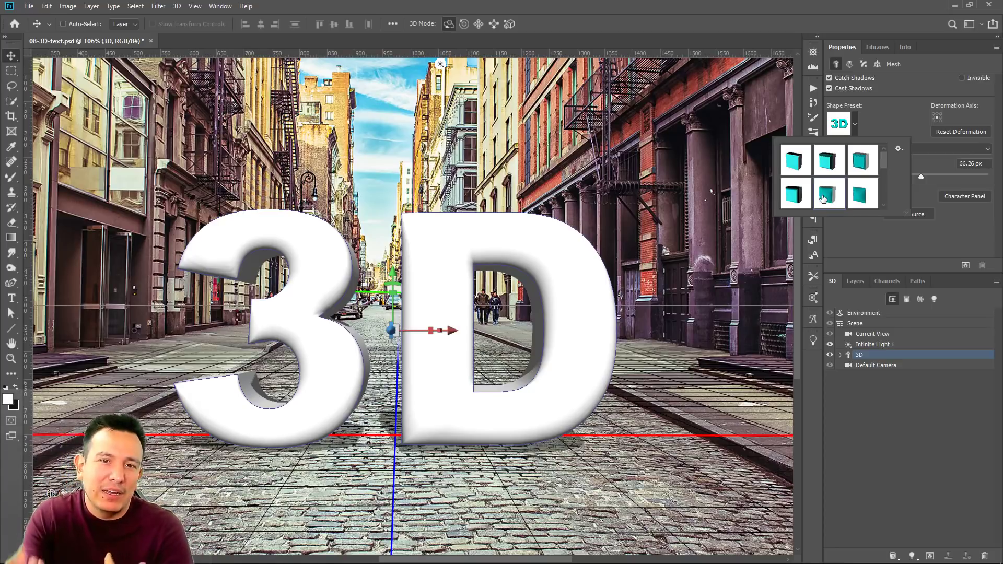
left_click(849, 436)
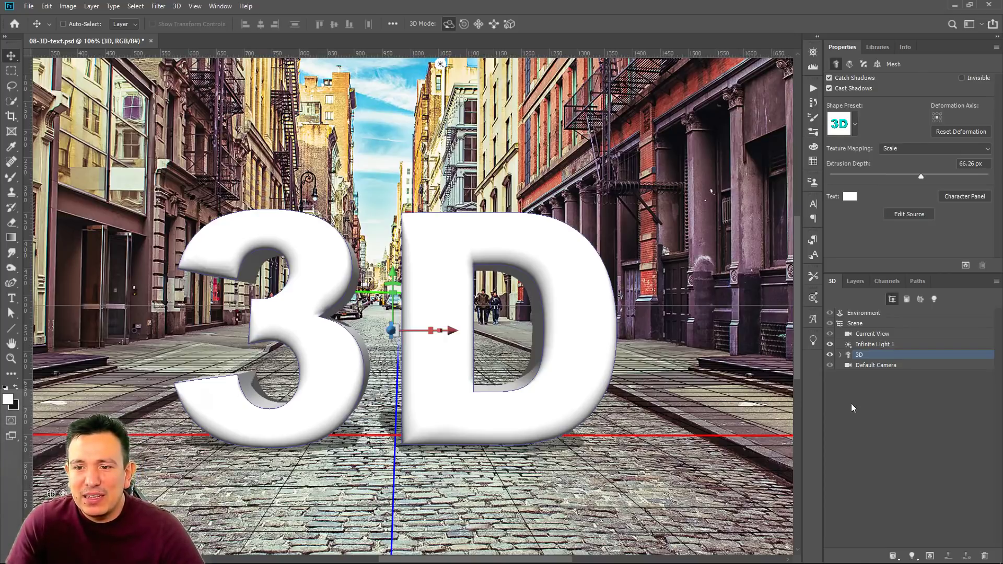
Examine the scene's environment settings and the 3D text's inflation, bevel and extrusion materials, front and back
left_click(840, 354)
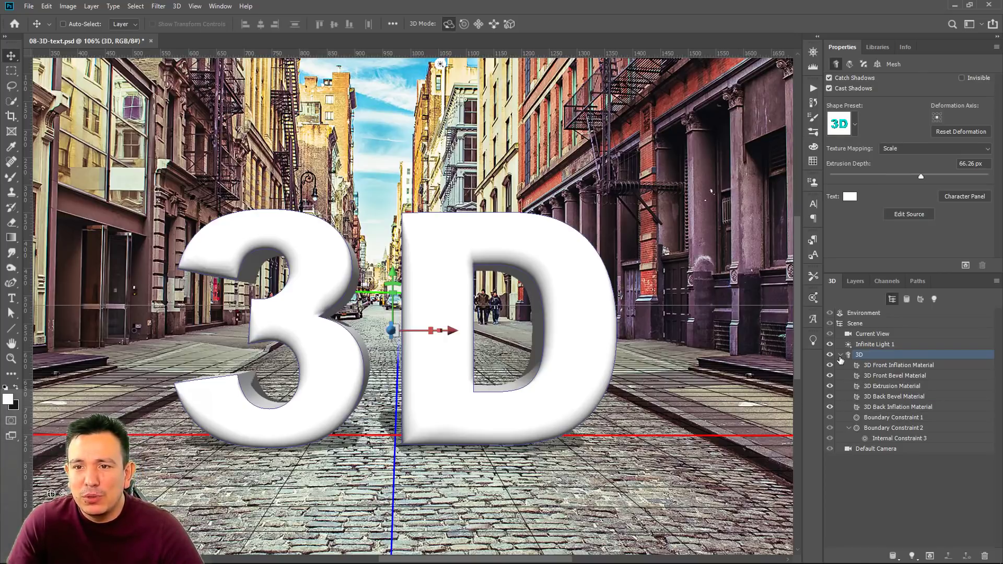
left_click(840, 355)
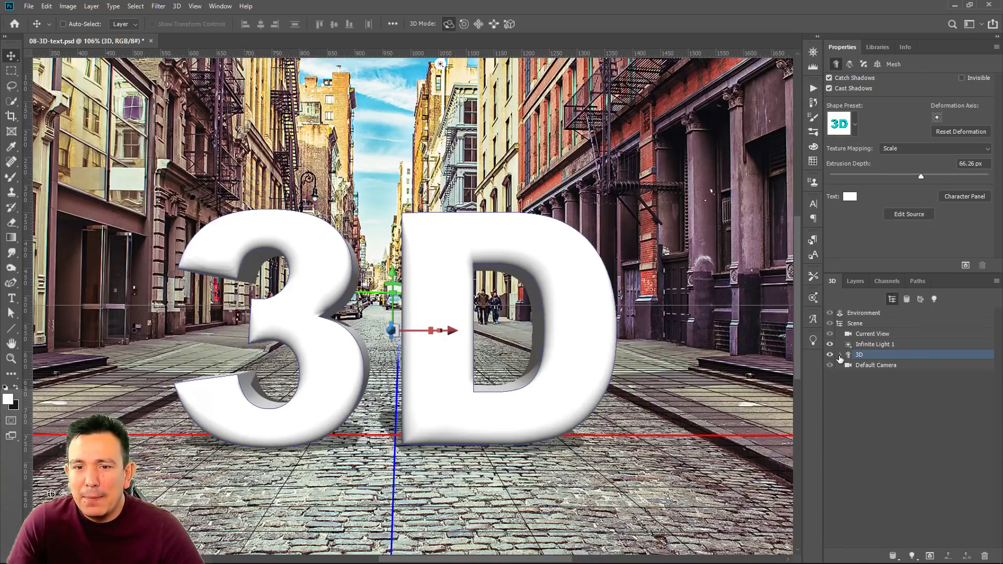
left_click(864, 314)
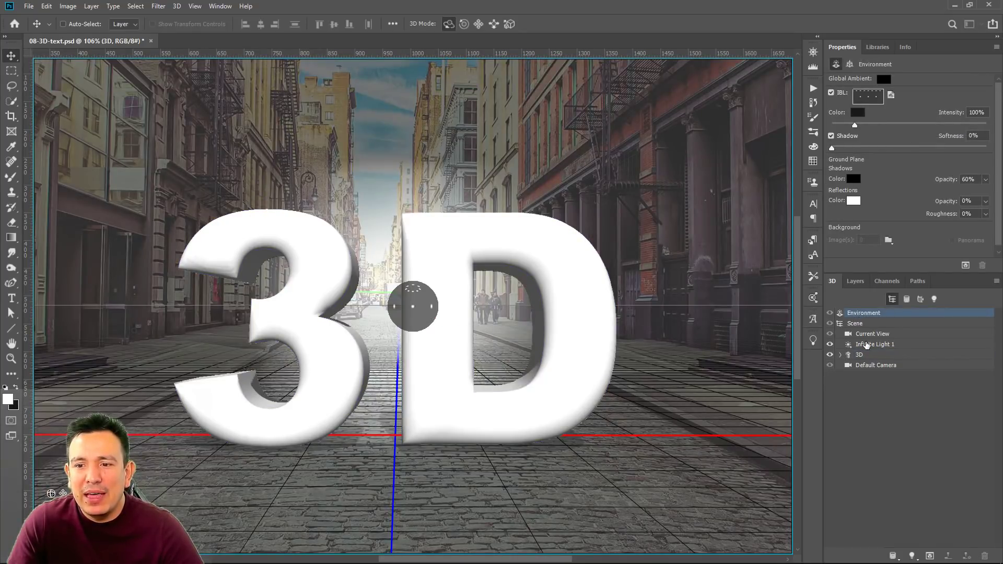
left_click(859, 355)
left_click(841, 356)
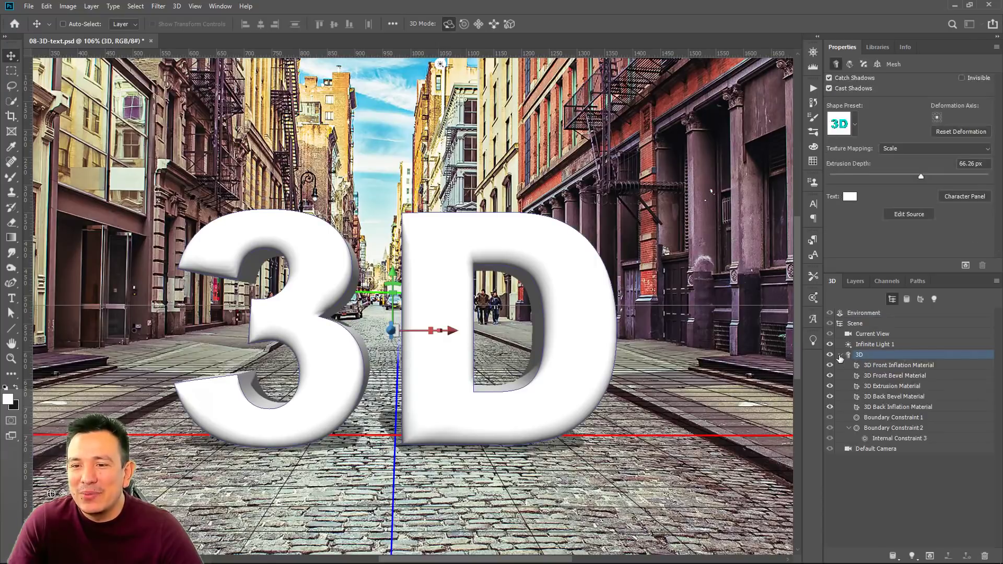
left_click(867, 366)
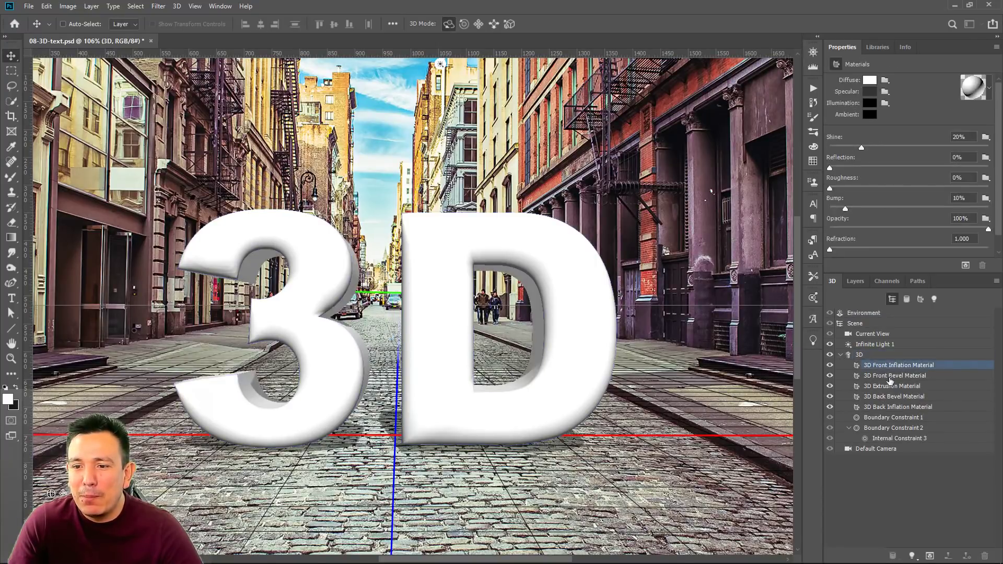
left_click(890, 378)
left_click(889, 387)
left_click(888, 397)
left_click(887, 408)
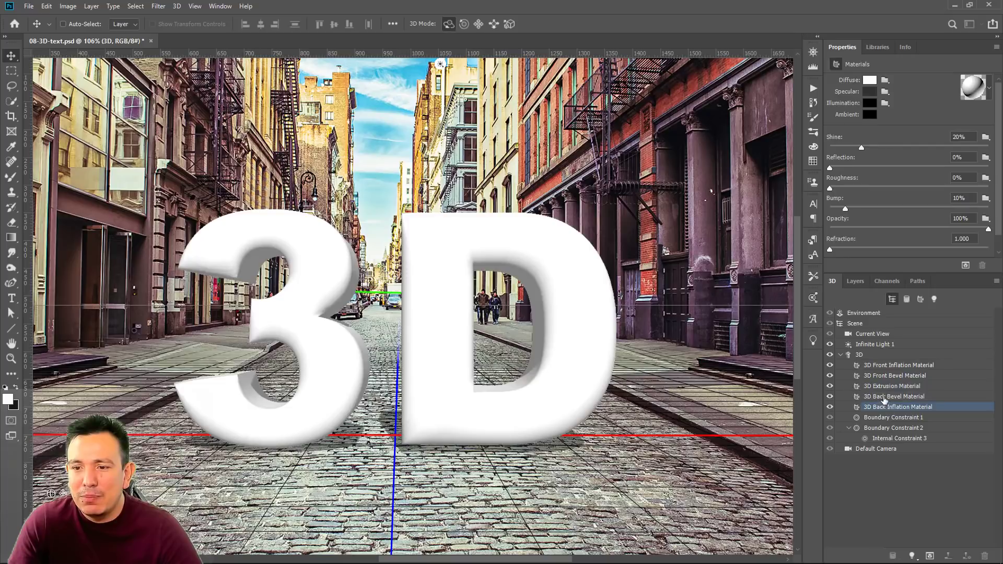
left_click(884, 397)
left_click(883, 387)
left_click(877, 369)
left_click(880, 386)
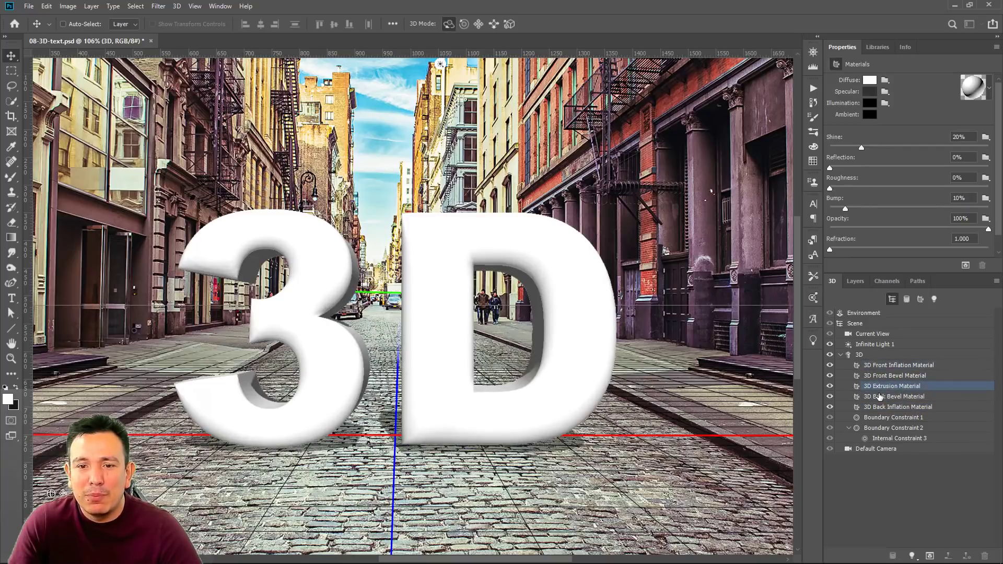
left_click(880, 397)
left_click(881, 387)
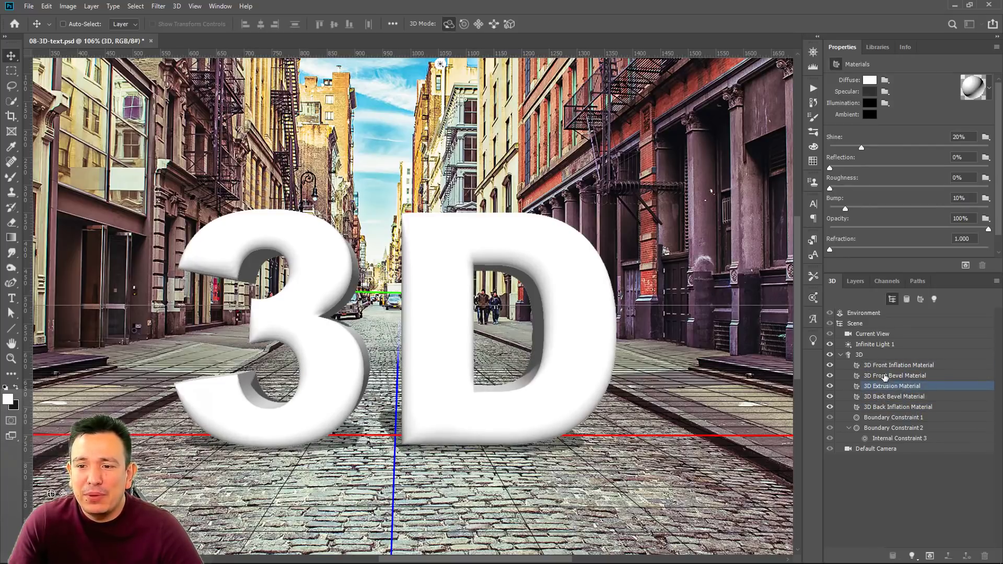
left_click(884, 376)
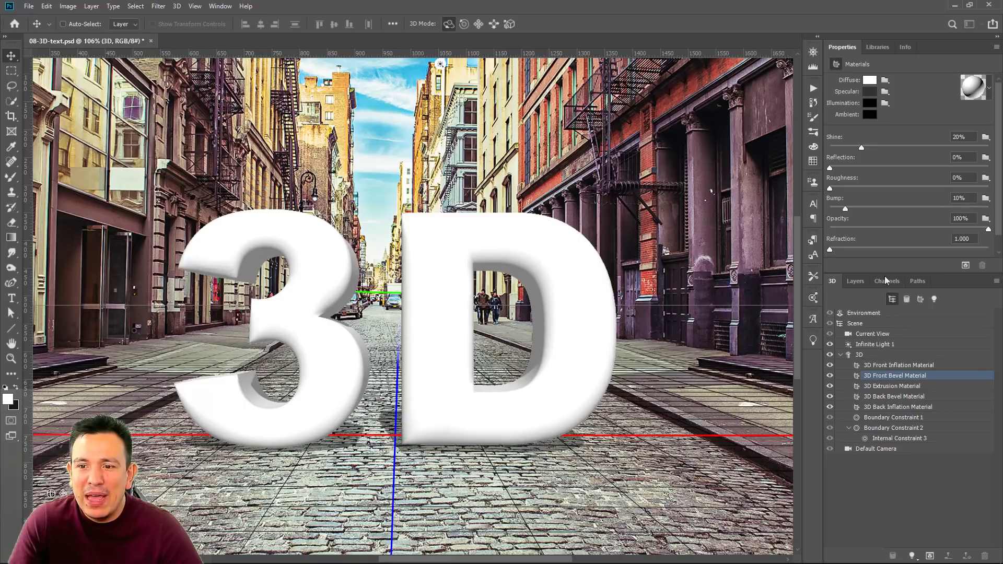
Set the diffuse color of the 3D Extrusion Material to pure red (RGB 255, 0, 0)
left_click(905, 387)
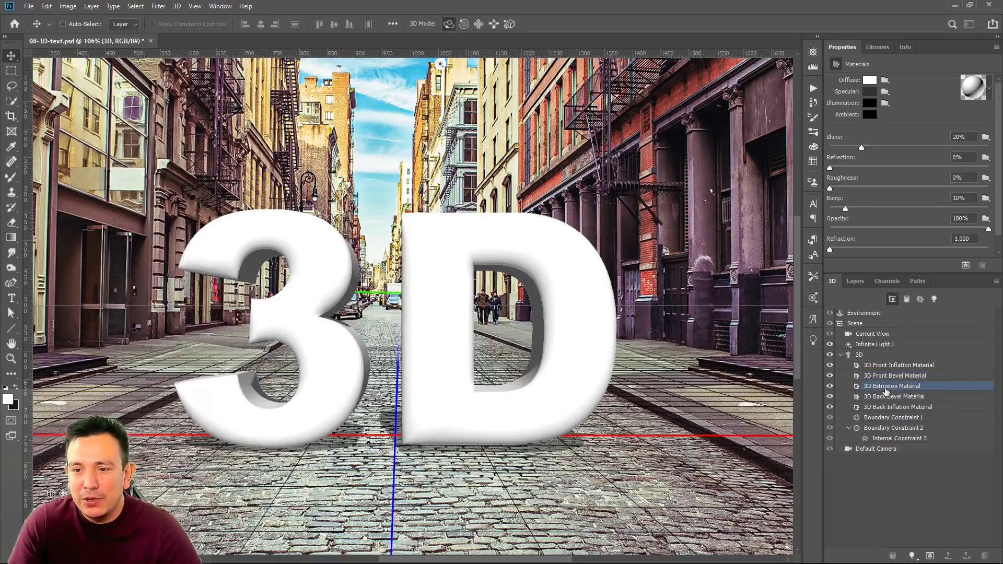
left_click(868, 81)
left_click_drag(634, 277, 703, 222)
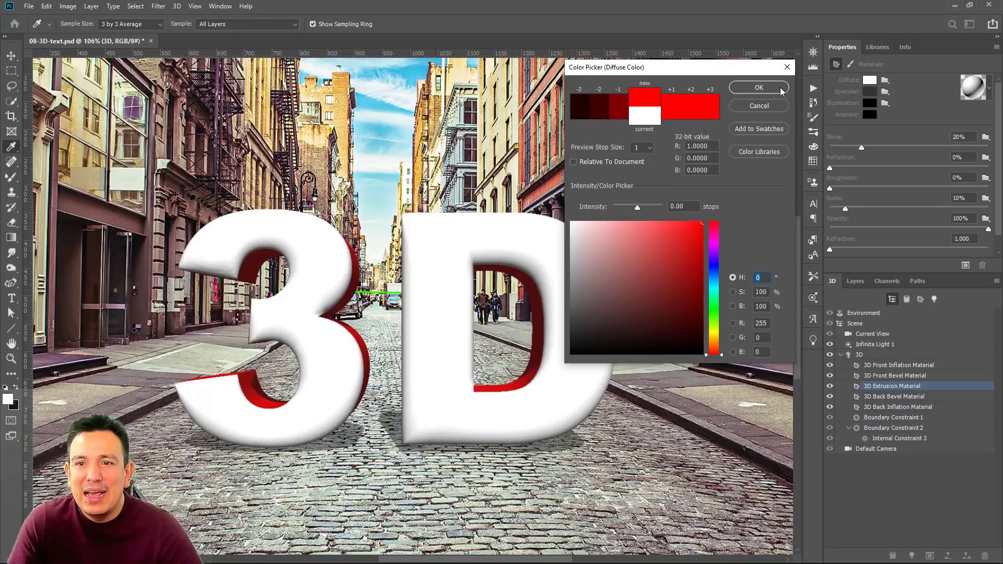
left_click(760, 87)
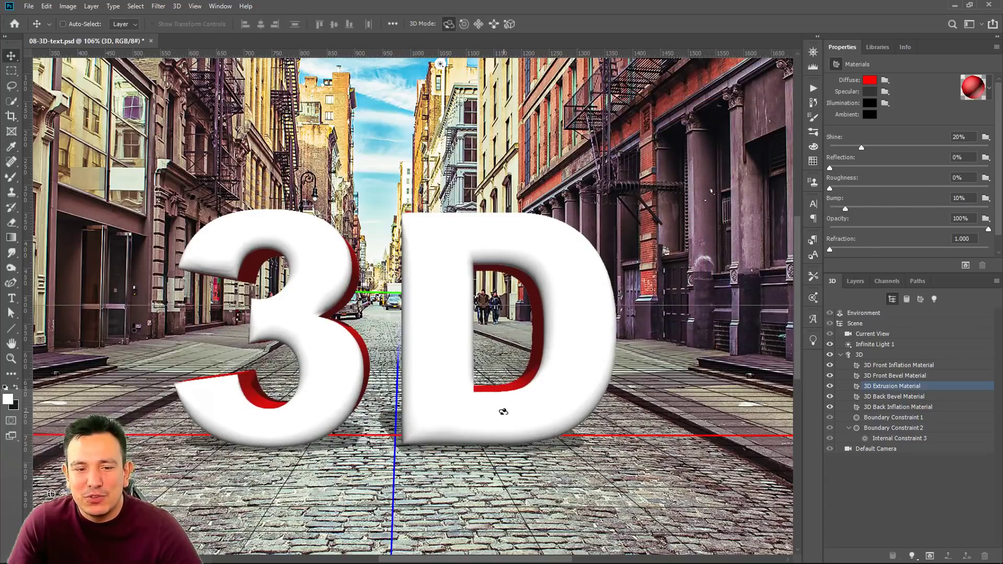
Give all five 3D text materials, from Front Inflation to Back Inflation, a black diffuse color and 100% reflection
left_click(901, 365)
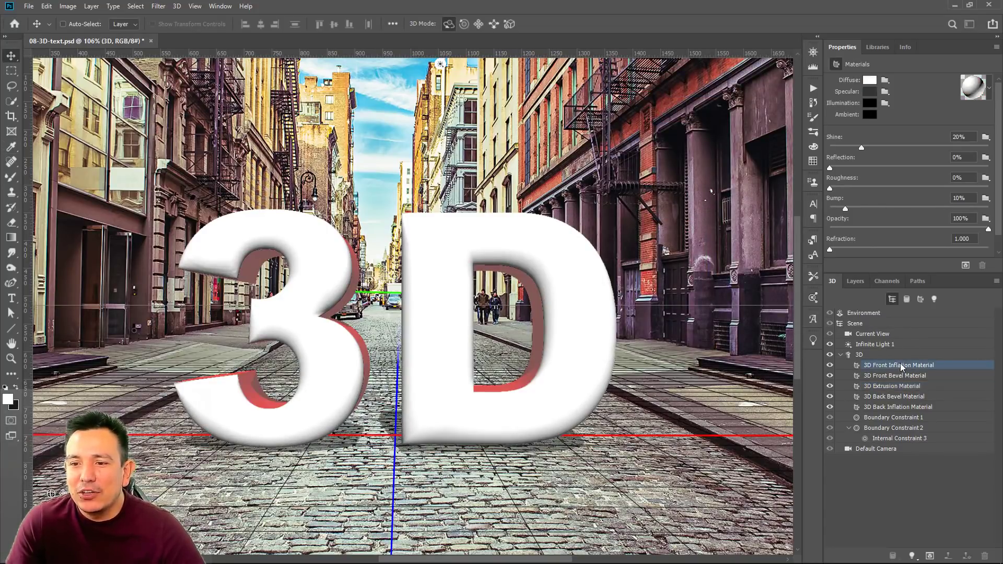
left_click(913, 407, "shift")
left_click(869, 83)
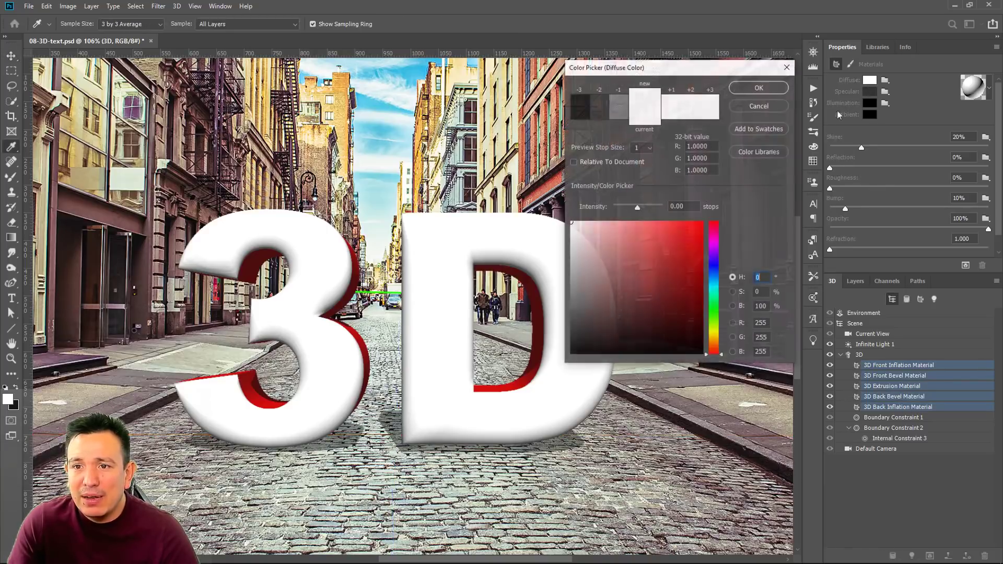
left_click_drag(666, 245, 594, 353)
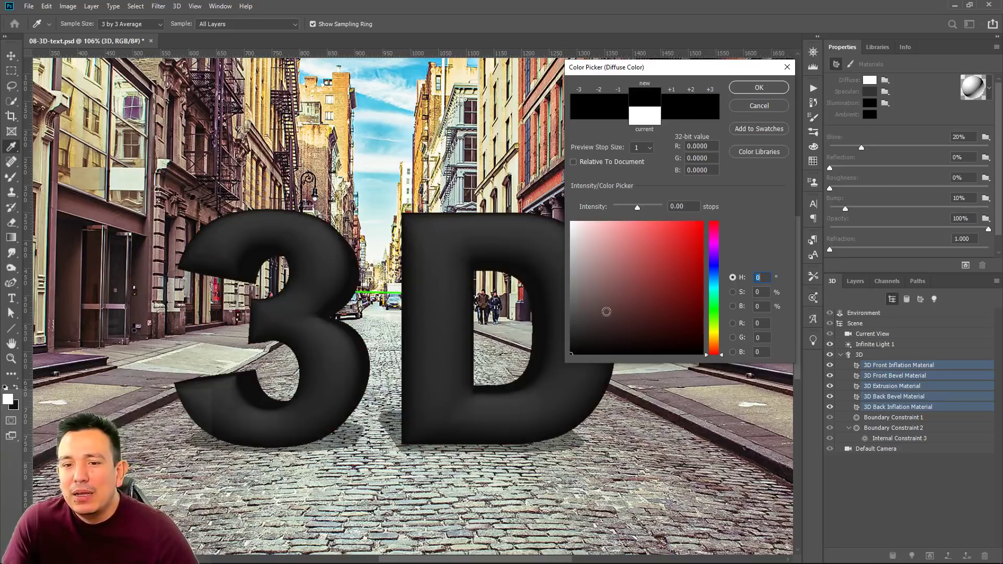
left_click(758, 87)
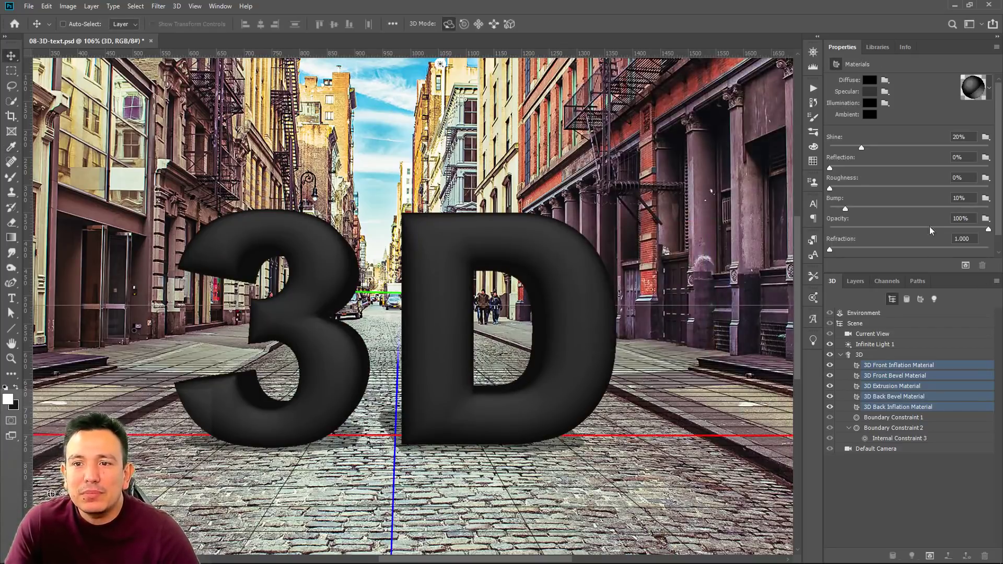
left_click(834, 168)
left_click_drag(833, 168, 988, 168)
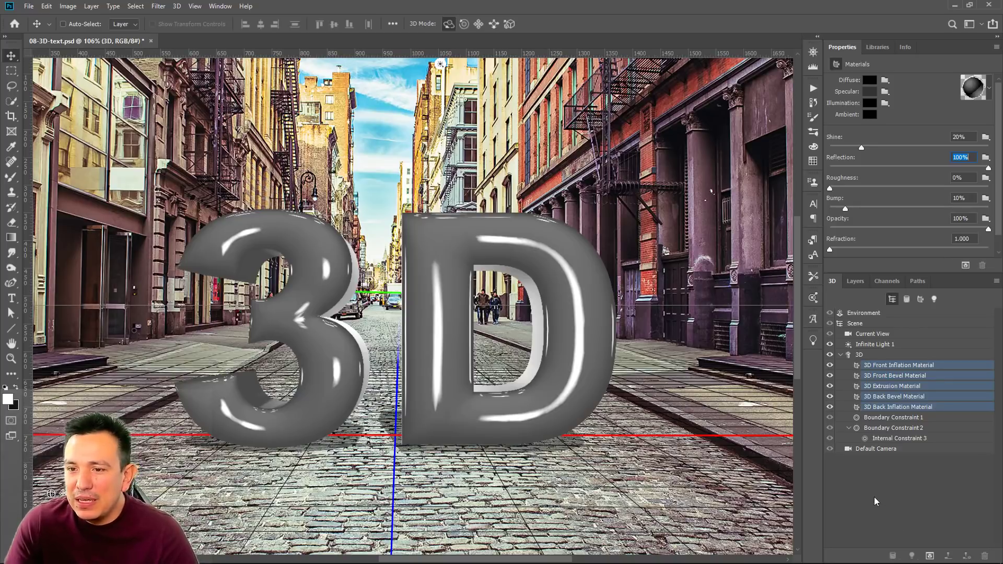
Open the environment's image-based light texture for editing and compare it with the reflections on the 3D text
left_click(867, 313)
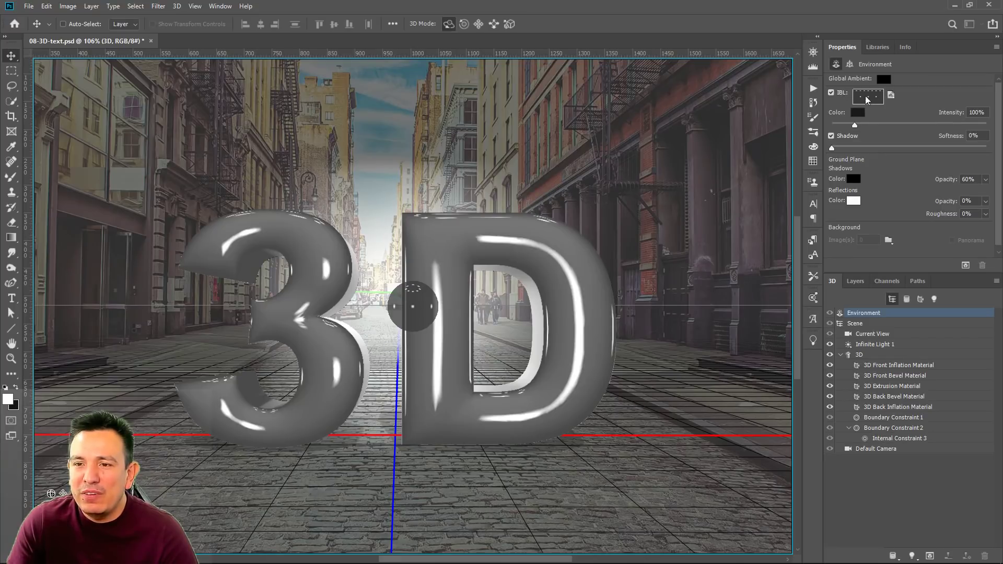
left_click(890, 94)
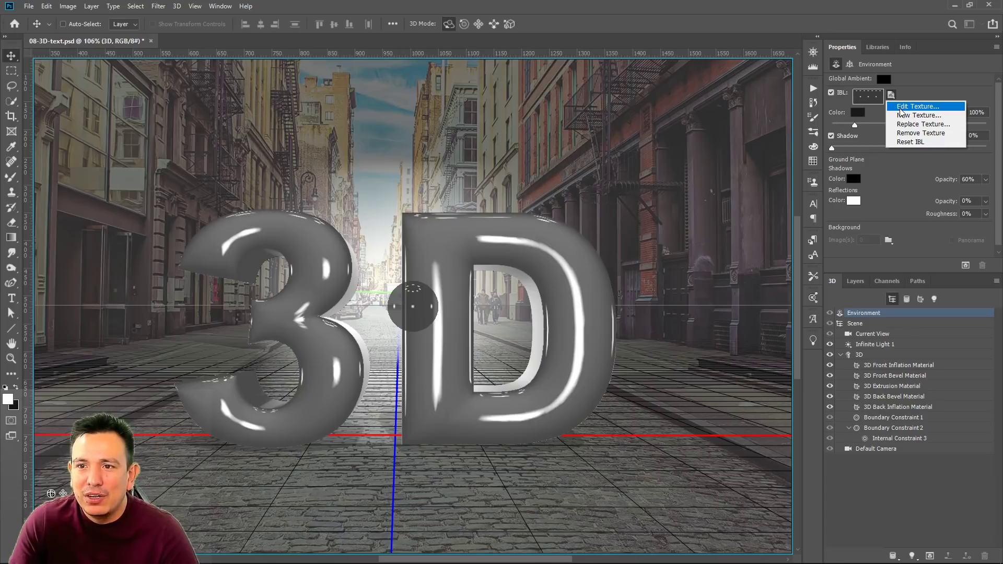
left_click(900, 107)
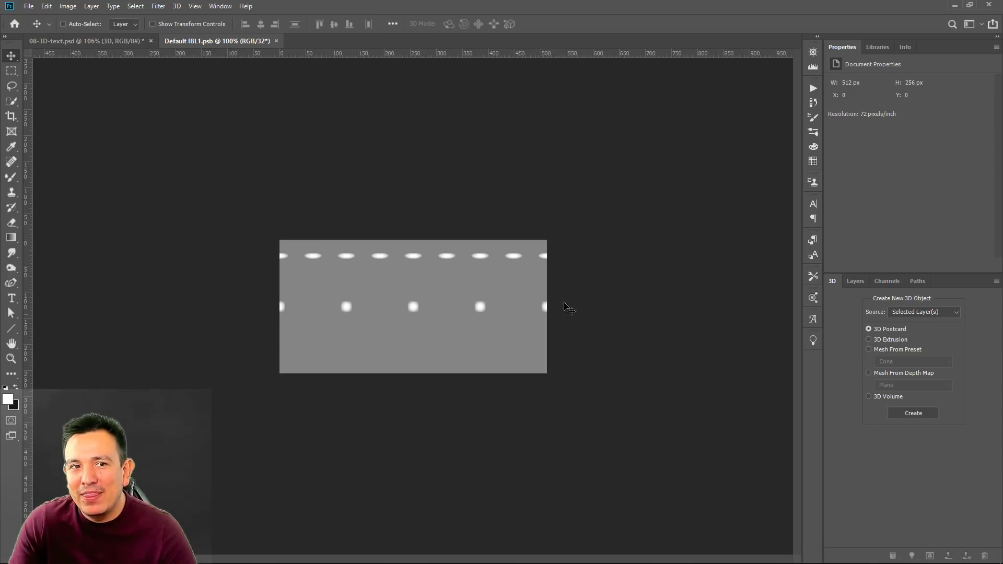
left_click(95, 42)
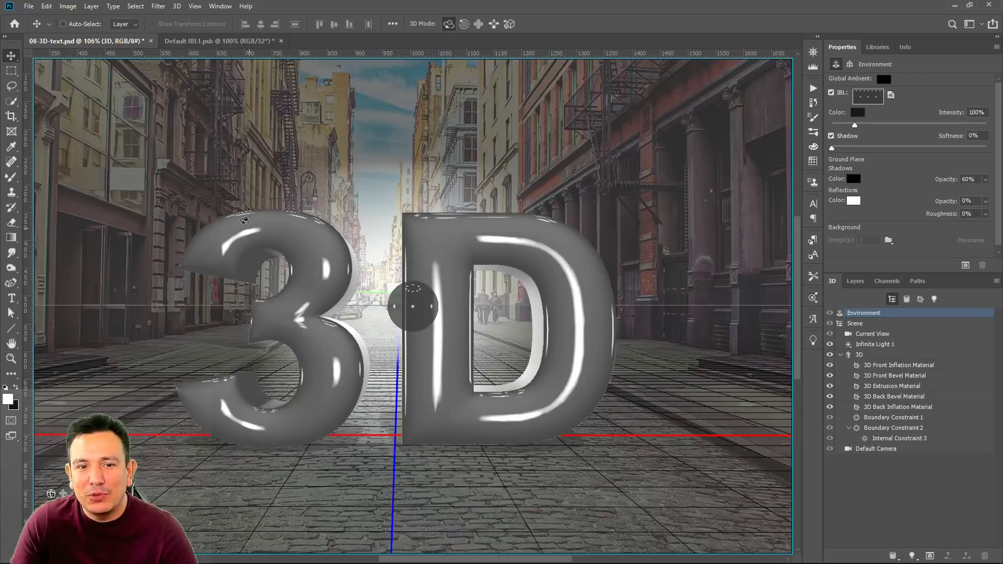
left_click(243, 43)
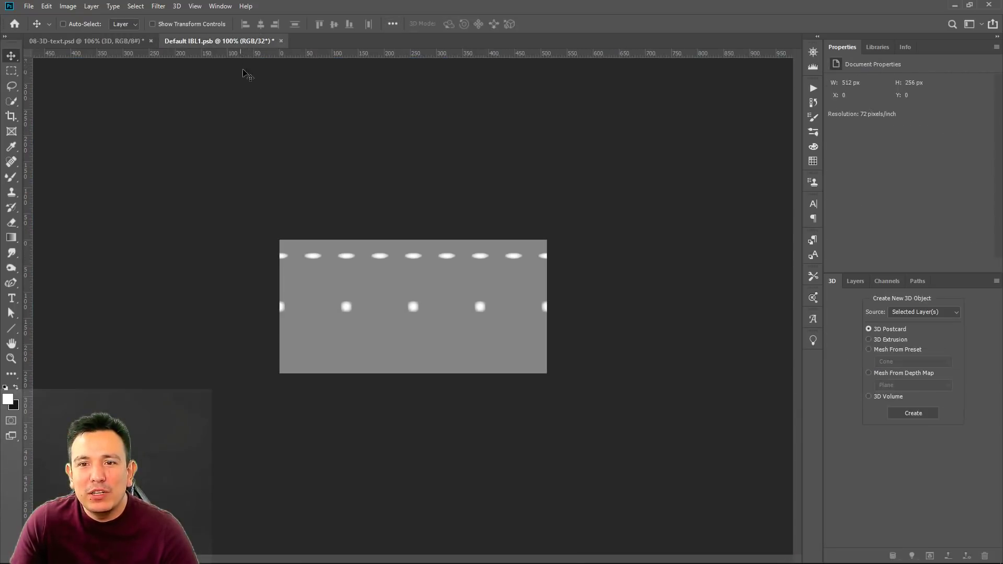
Copy the Street layer from the 08-3D-text document into the Default IBL light texture document
left_click(88, 42)
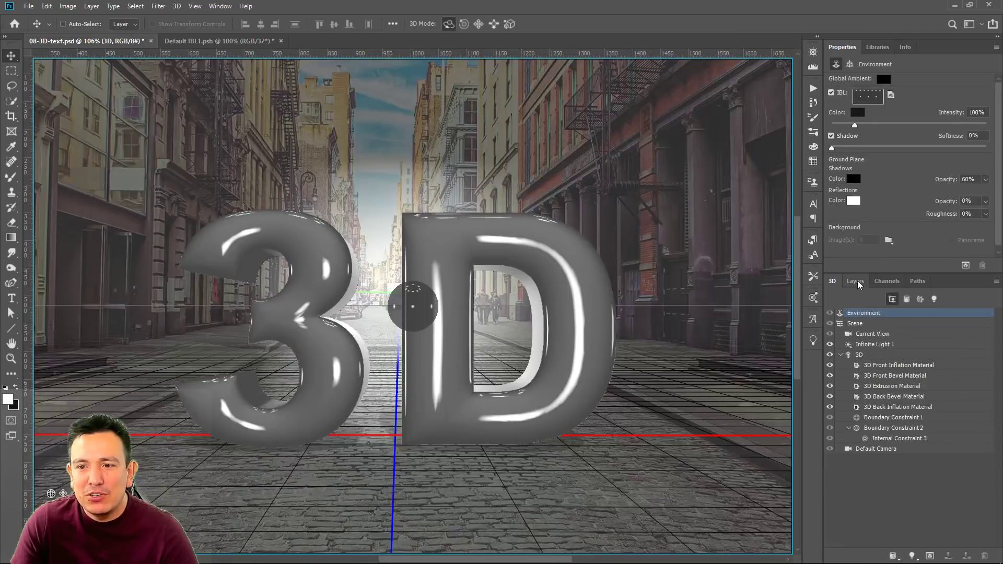
left_click(856, 282)
left_click(885, 451)
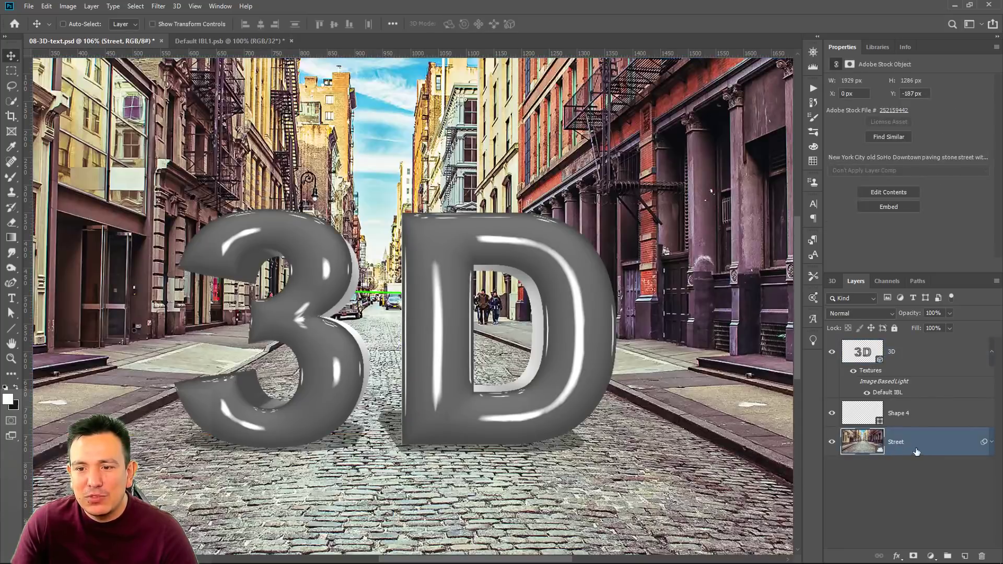
left_click_drag(687, 389, 432, 323)
left_click(485, 220)
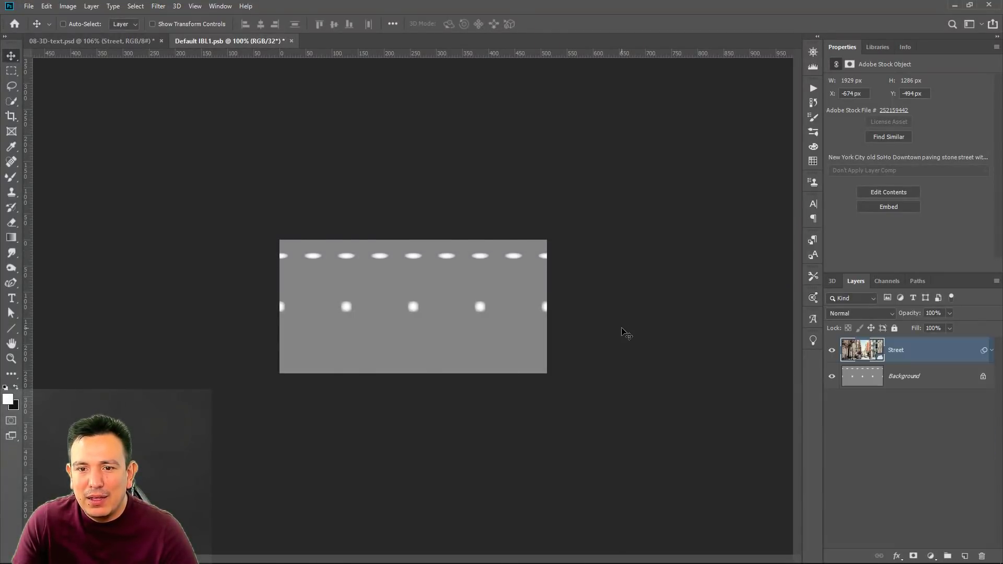
Expand the light texture's canvas to reveal the whole street image, and save and close the texture document
left_click(67, 7)
left_click(105, 135)
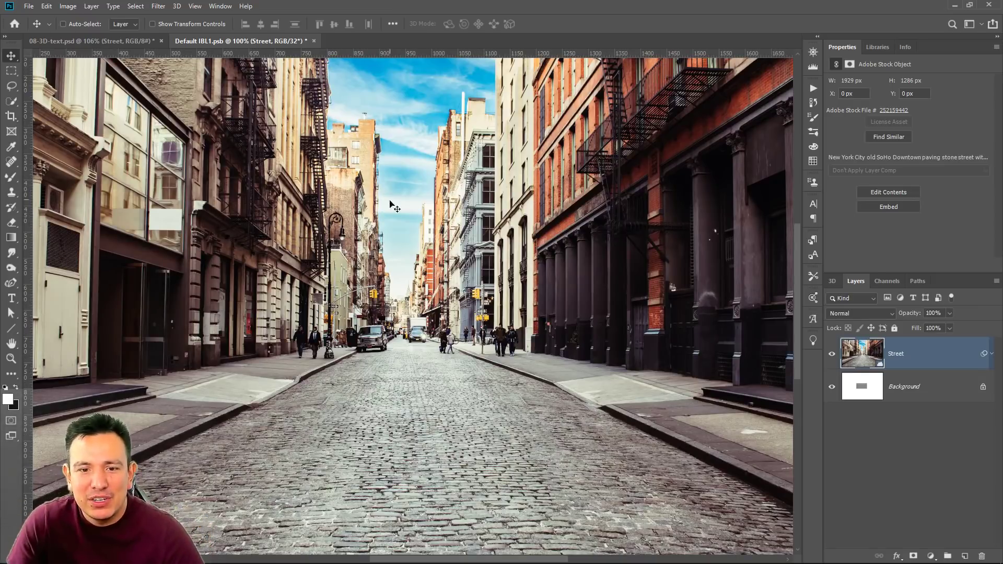
left_click(314, 42)
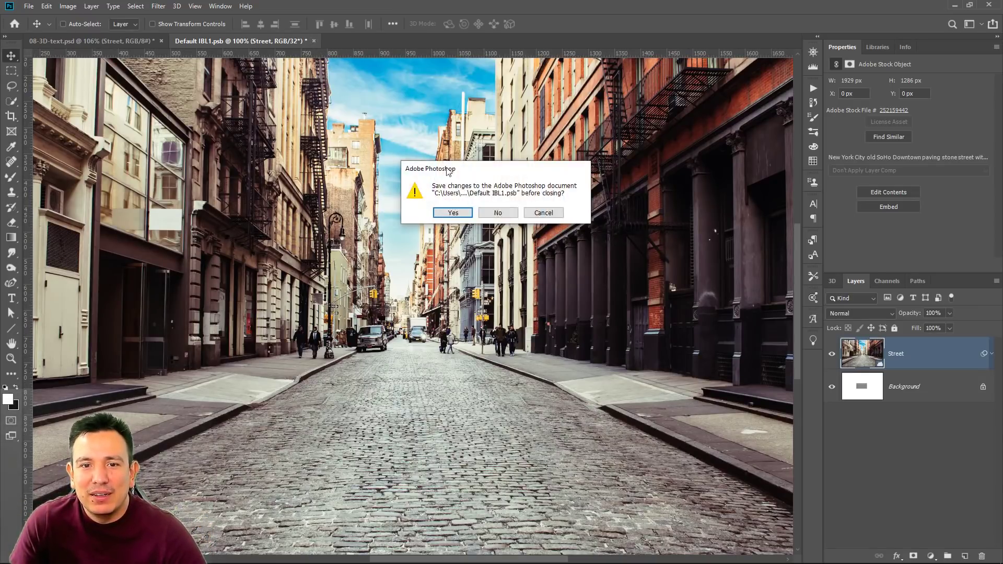
left_click(453, 209)
left_click(287, 295)
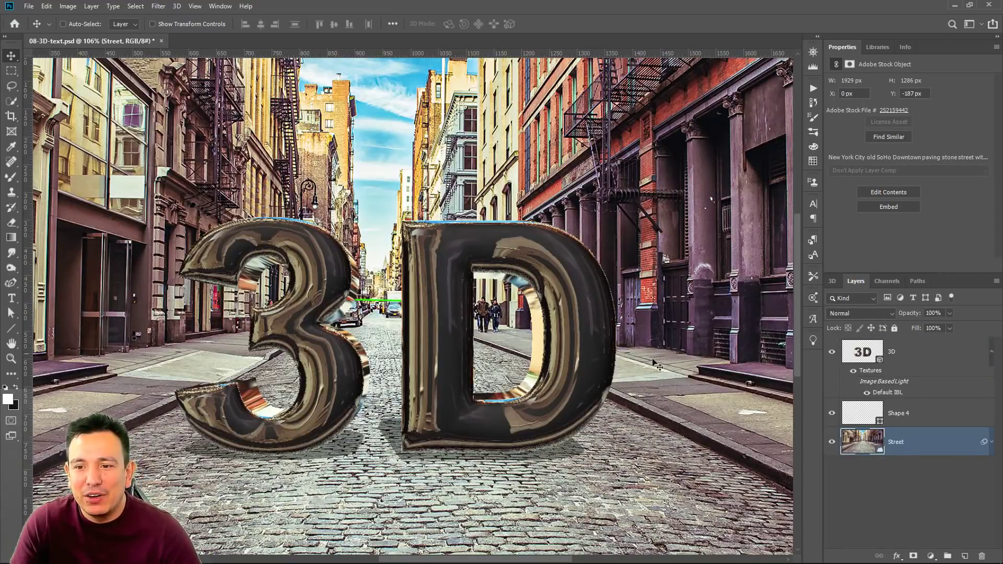
Rotate the environment's street-image light so the blue sky reflects along the upper edges of the 3D letters
left_click(866, 363)
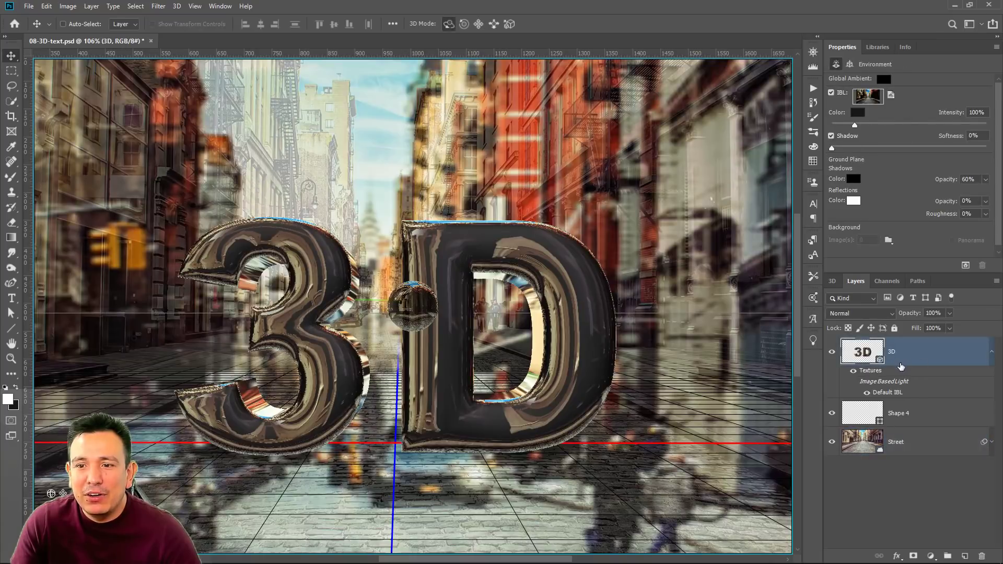
left_click(833, 283)
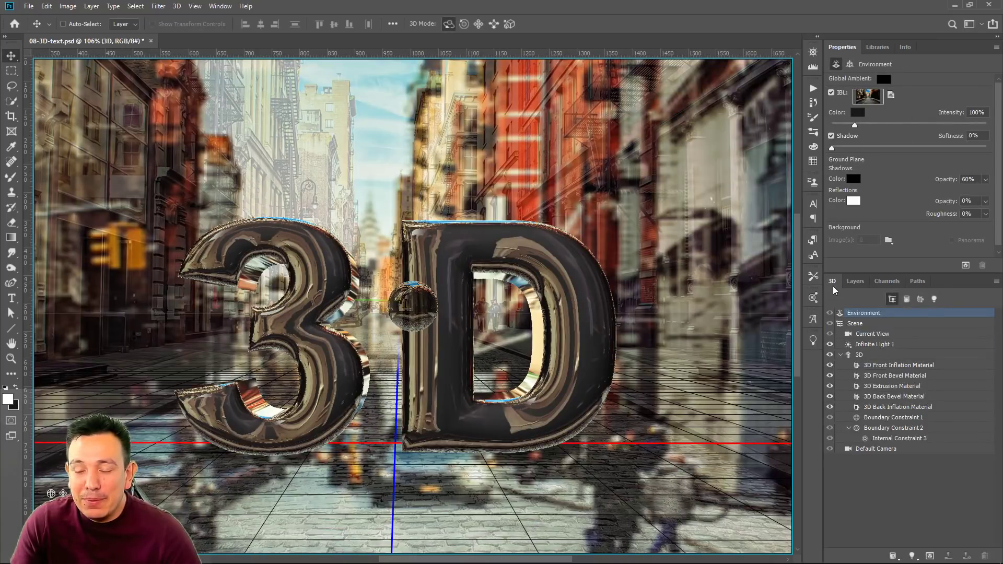
left_click(865, 324)
left_click(865, 315)
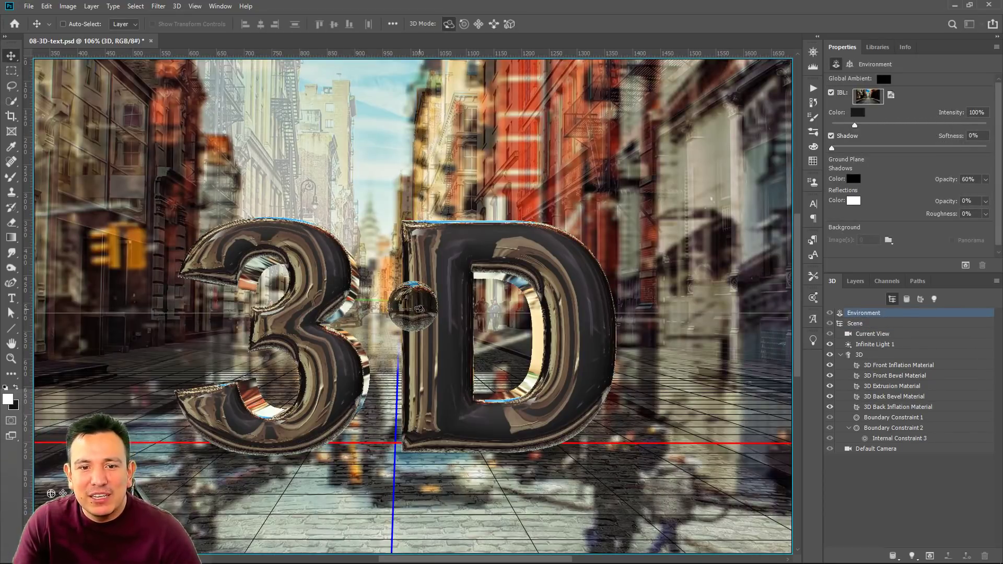
left_click_drag(418, 309, 393, 252)
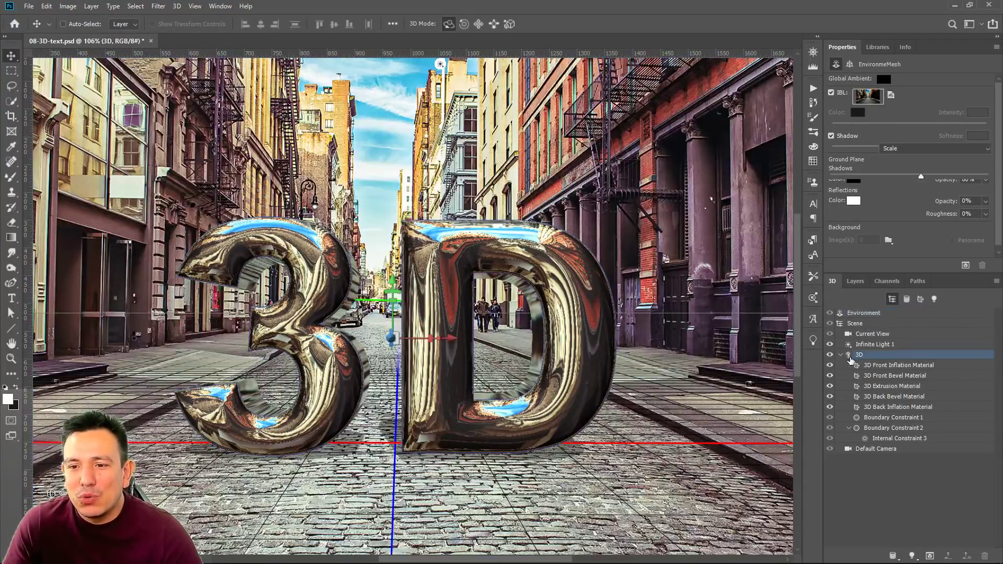
Collapse the 3D text's materials, render a rectangular selection around the letters, and deselect it
left_click(849, 357)
left_click(841, 355)
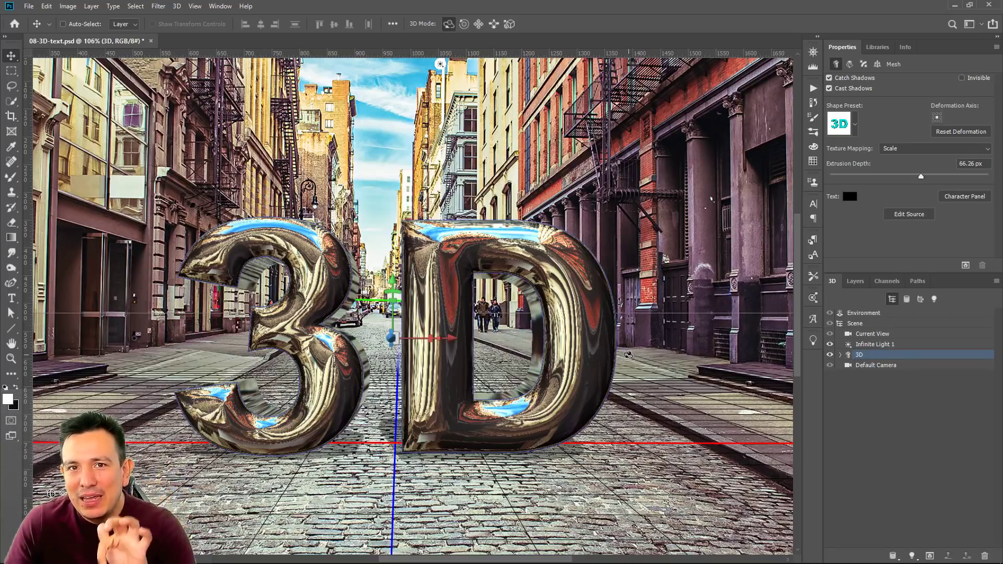
key("m")
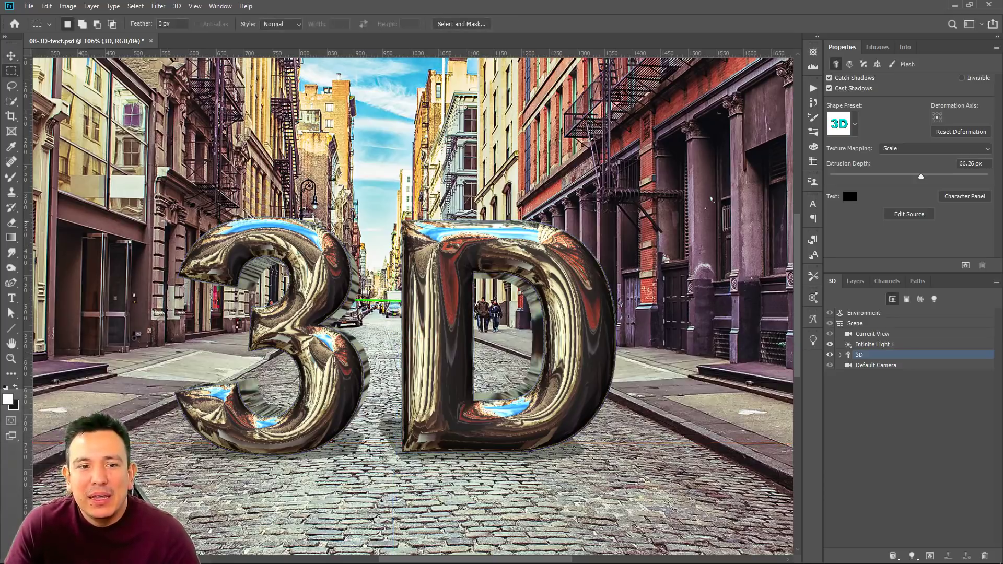
left_click_drag(137, 199, 634, 509)
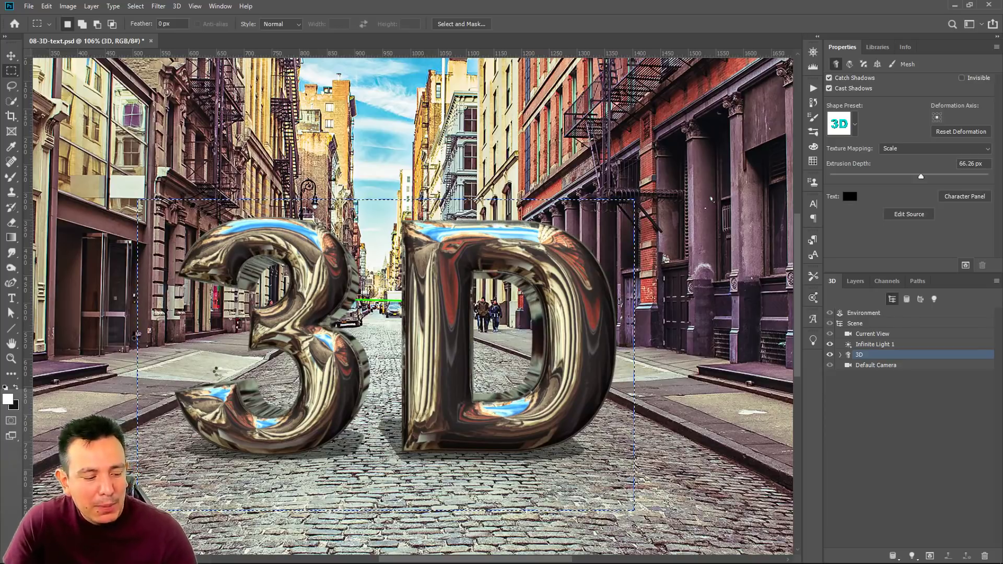
key("ctrl+d")
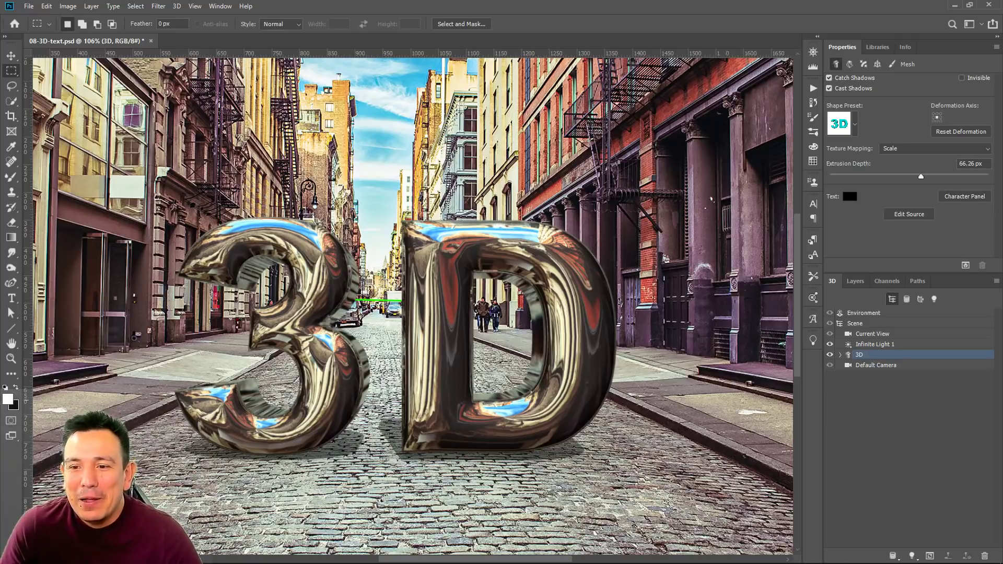
Rotate Infinite Light 1 to shine from almost directly overhead, checking the street's lighting with the 3D layer briefly hidden
left_click(890, 348)
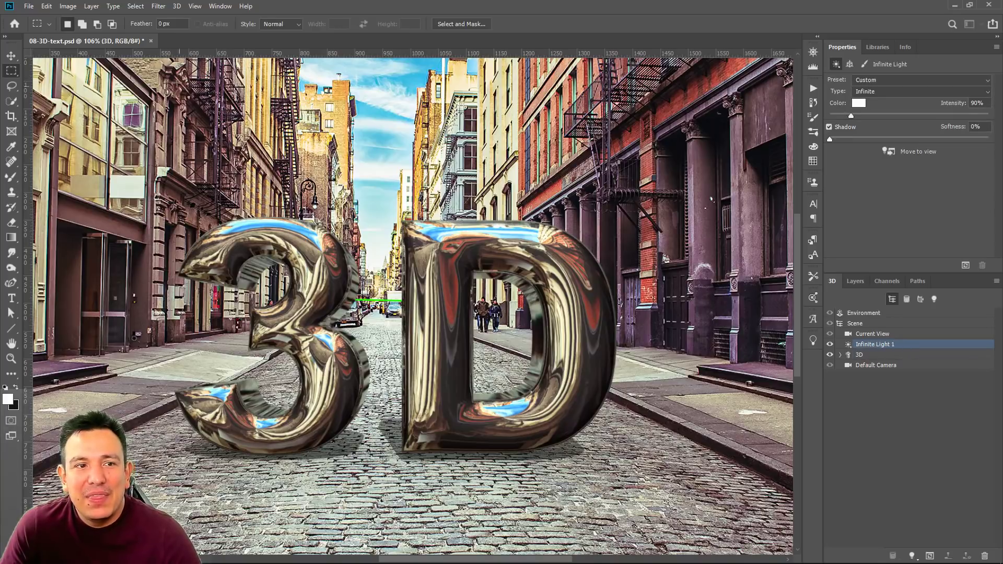
left_click(11, 55)
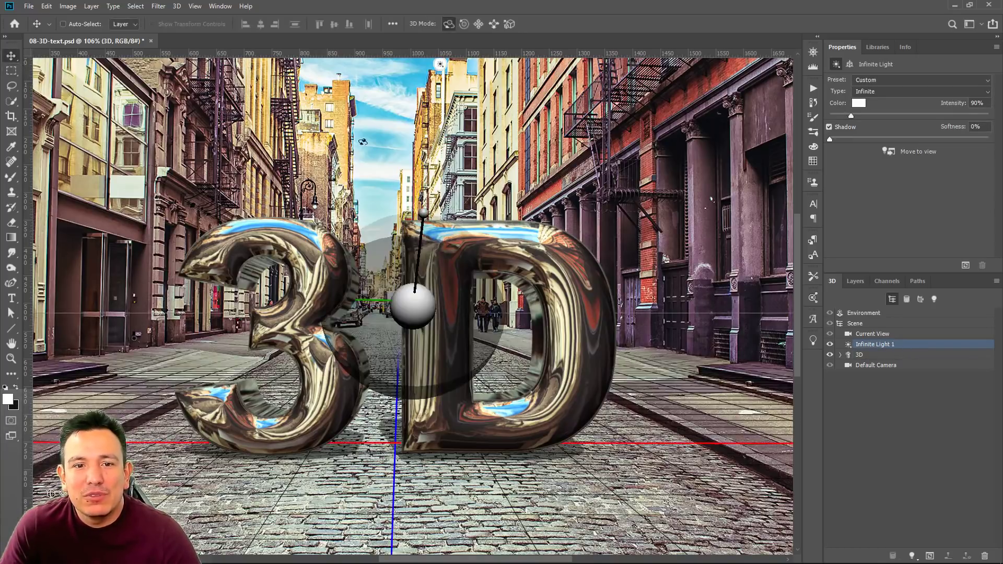
mouse_move(421, 304)
left_mouse_down()
mouse_move(441, 325)
mouse_move(420, 311)
mouse_move(403, 321)
mouse_move(413, 307)
left_mouse_up()
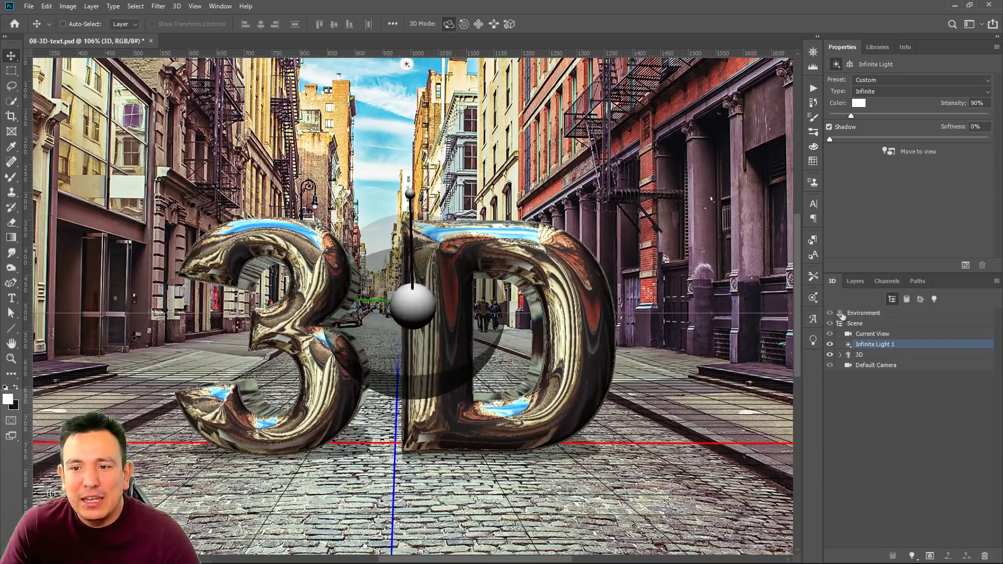
left_click(855, 281)
left_click(834, 352)
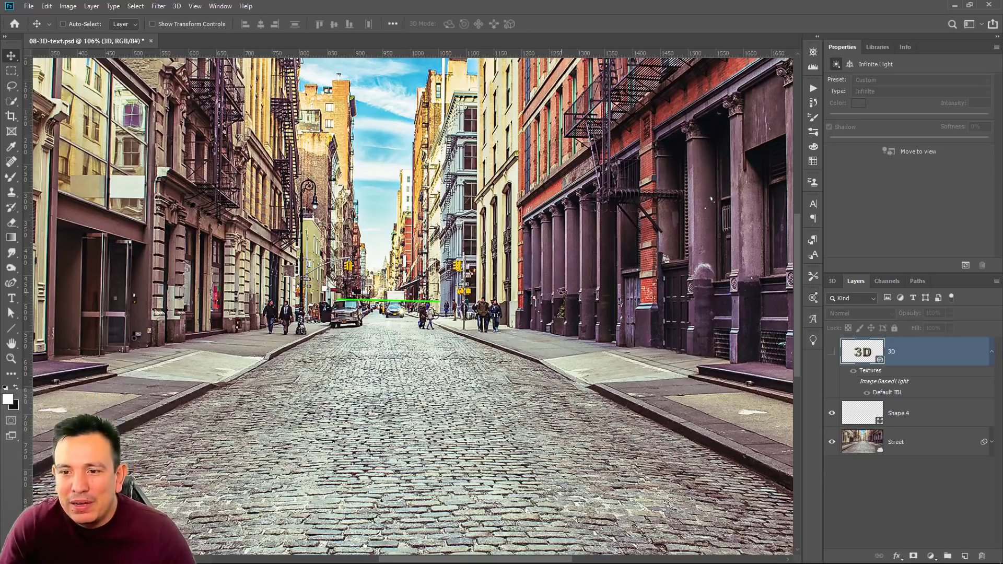
left_click(832, 351)
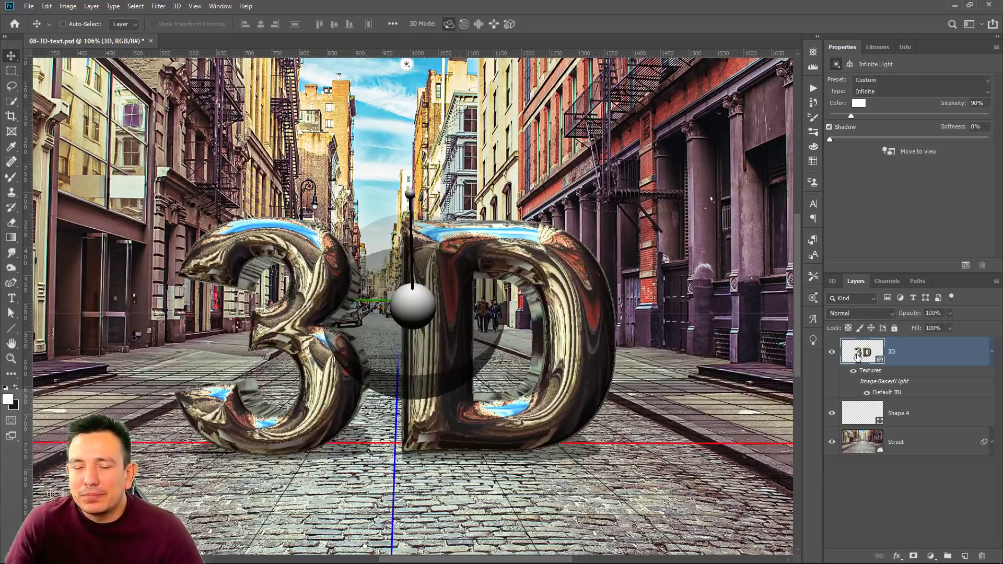
mouse_move(412, 328)
left_mouse_down()
mouse_move(415, 247)
mouse_move(416, 312)
mouse_move(414, 285)
left_mouse_up()
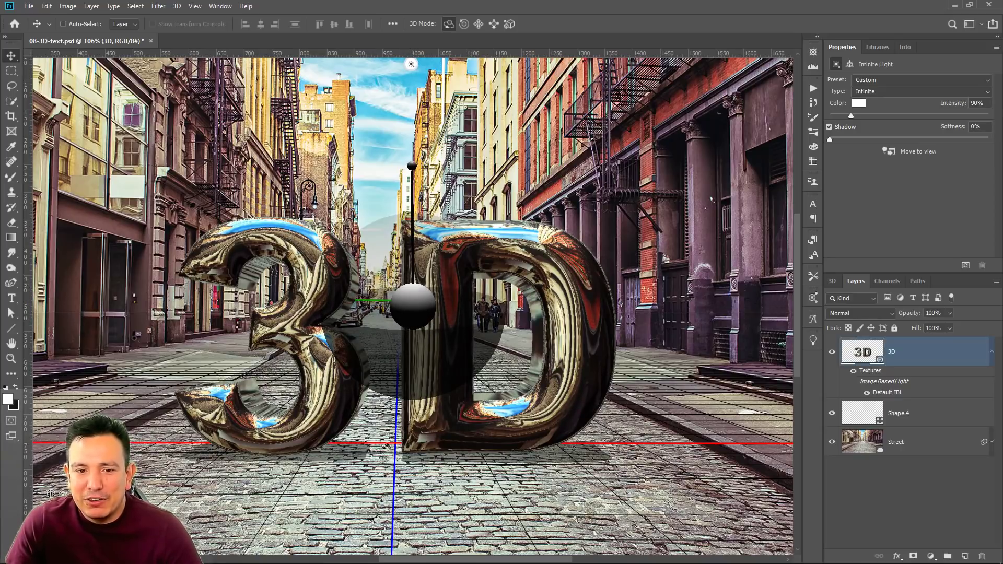
Set Infinite Light 1 to 204% intensity and 12% shadow softness, and render a rectangular selection around the 3D text
double_click(872, 354)
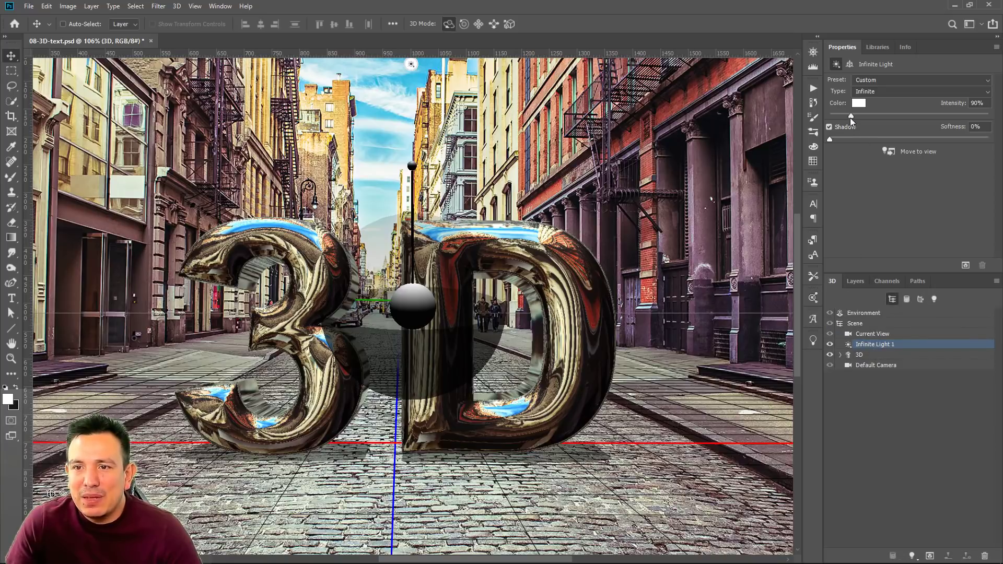
left_click_drag(849, 116, 847, 139)
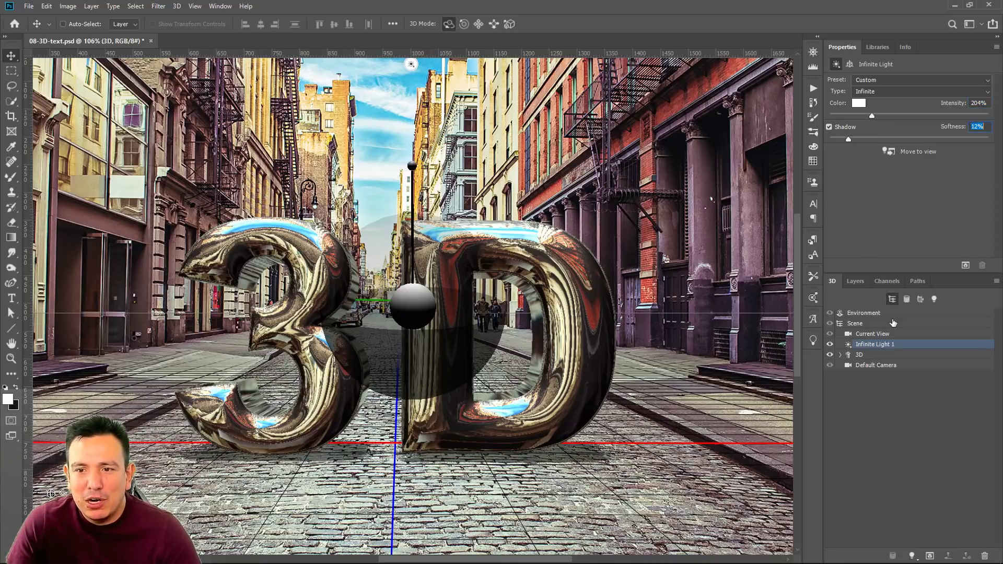
left_click(855, 282)
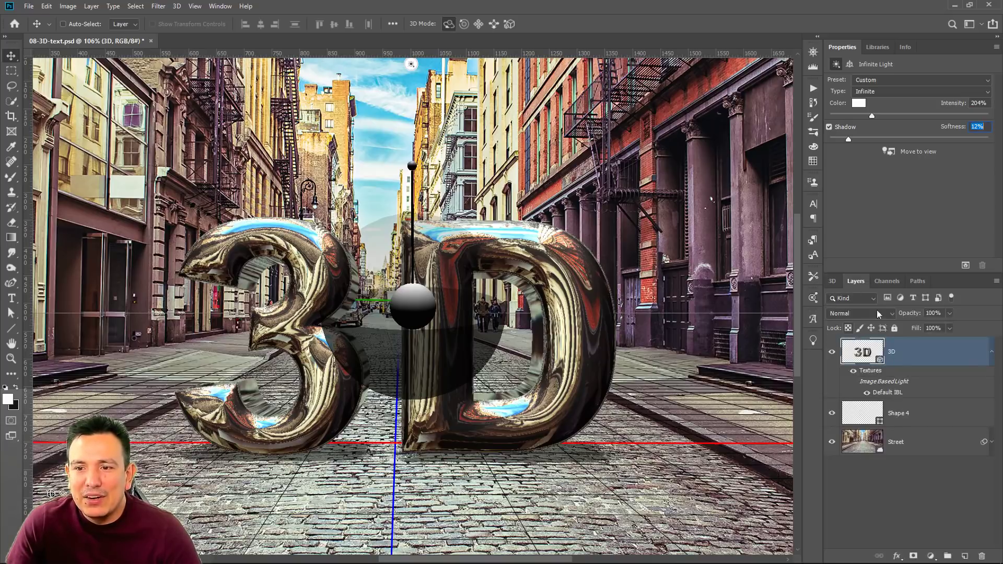
key("m")
left_click_drag(119, 166, 644, 493)
left_click(966, 265)
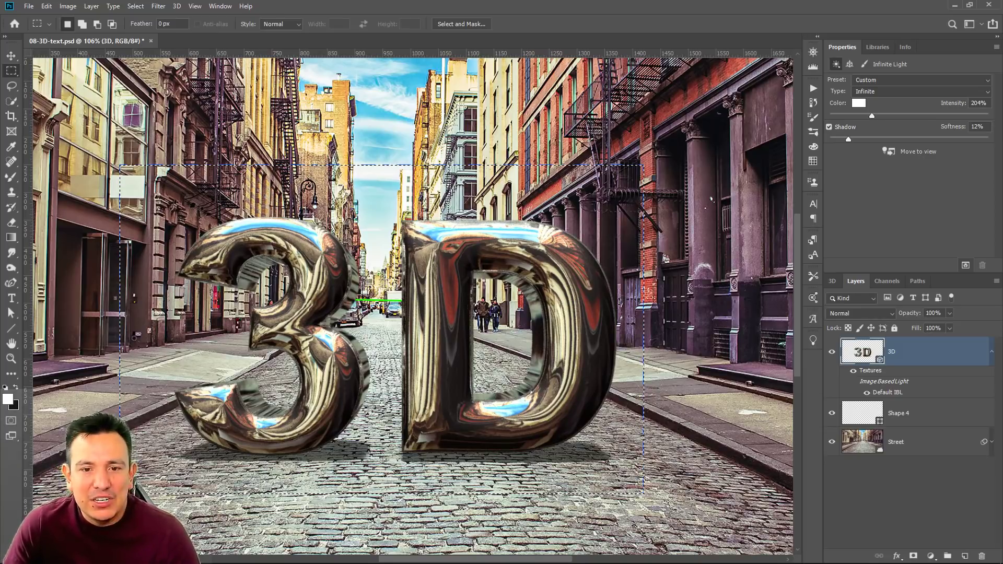
Split the 3D text's extrusion into separate 3 and D meshes, and collapse both letters in the scene list
double_click(859, 358)
left_click(856, 356)
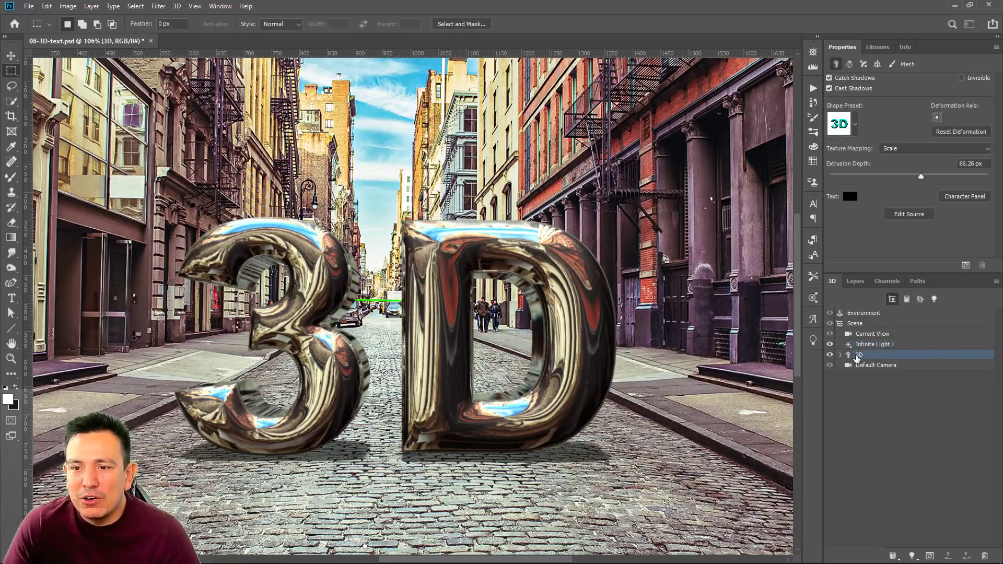
left_click(11, 56)
left_click(177, 6)
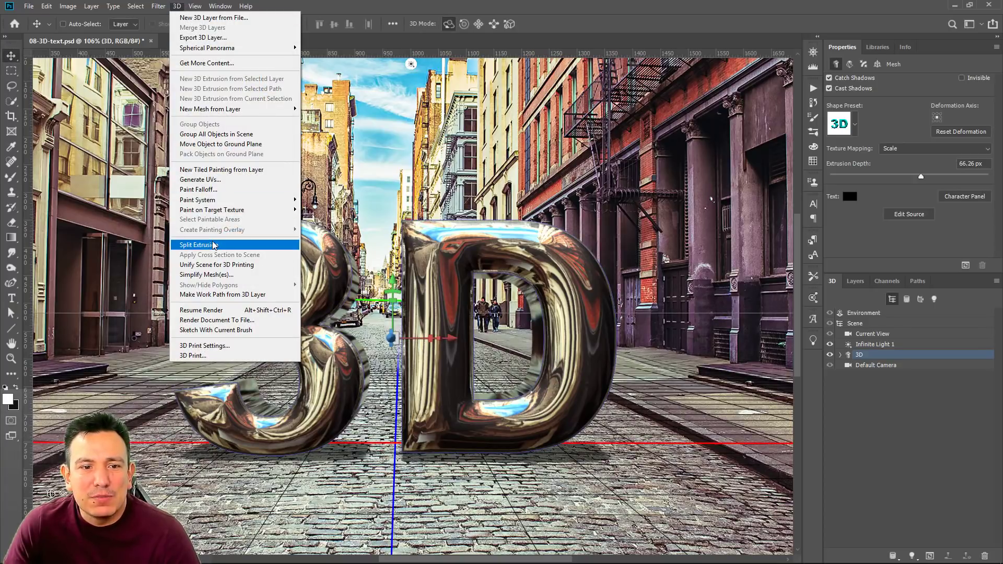
left_click(179, 5)
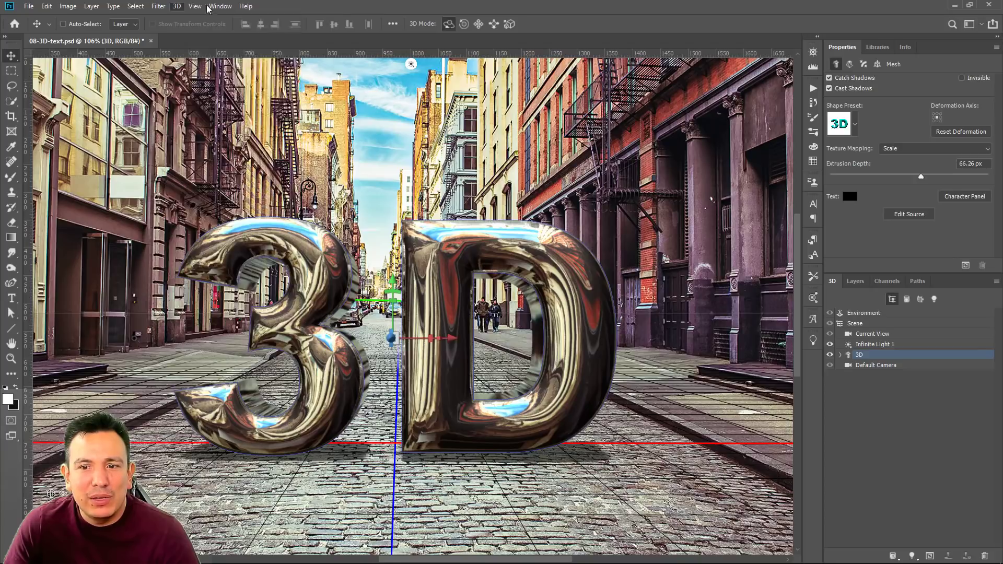
left_click(245, 7)
mouse_move(176, 6)
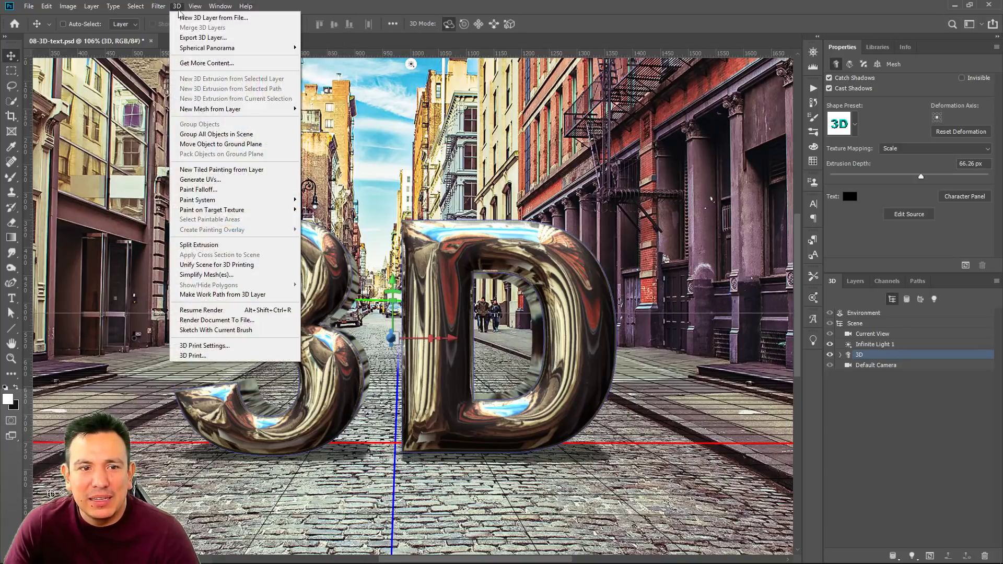
left_click(234, 245)
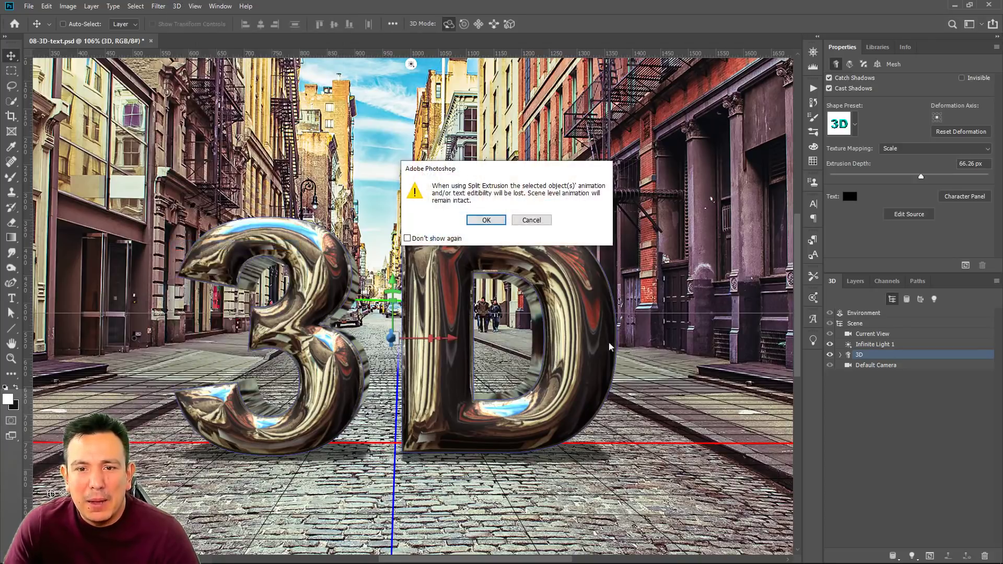
left_click(487, 222)
left_click(854, 324)
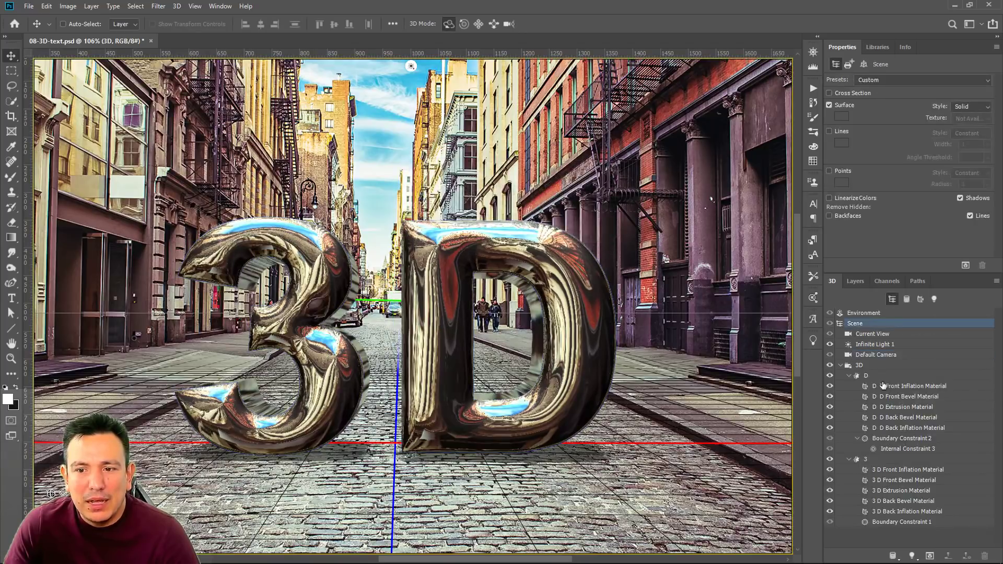
left_click(850, 376)
left_click(849, 386)
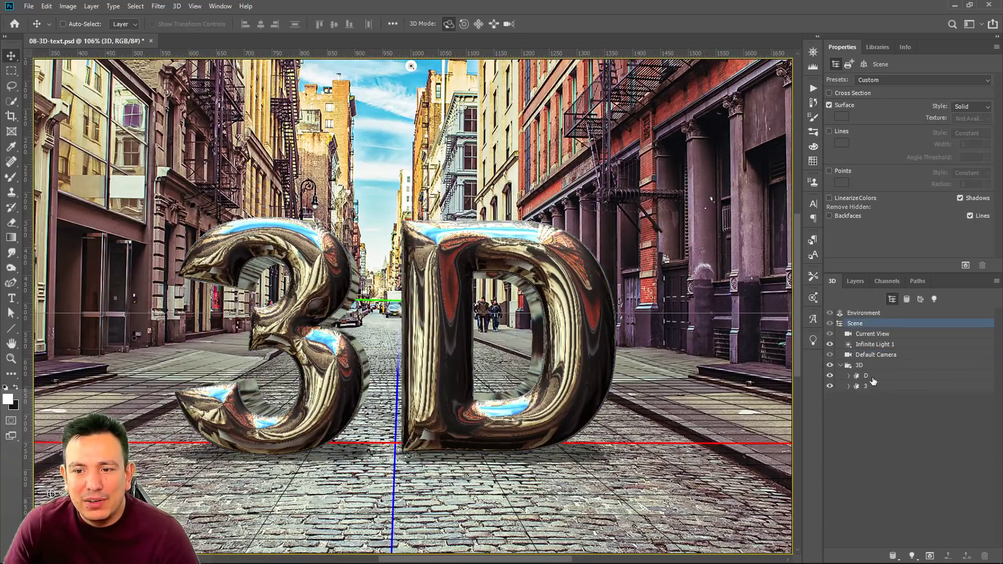
Rotate the 3 mesh slightly around its vertical axis so it faces a different direction from the D
left_click(867, 377)
left_click(868, 386)
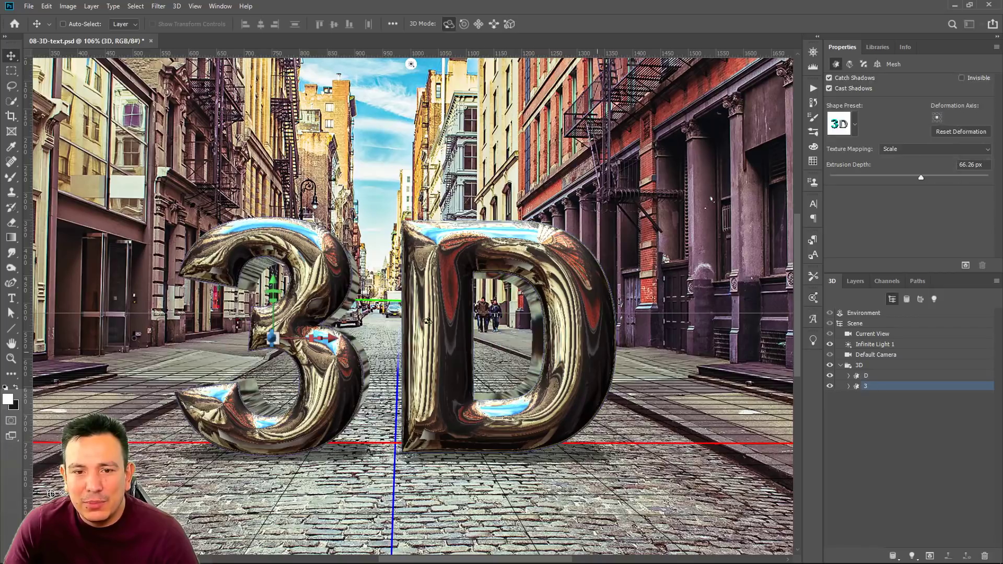
left_click_drag(327, 345, 397, 346)
Rotate the D mesh around its Z axis to about -22.8° and move it to the ground
left_click(517, 298)
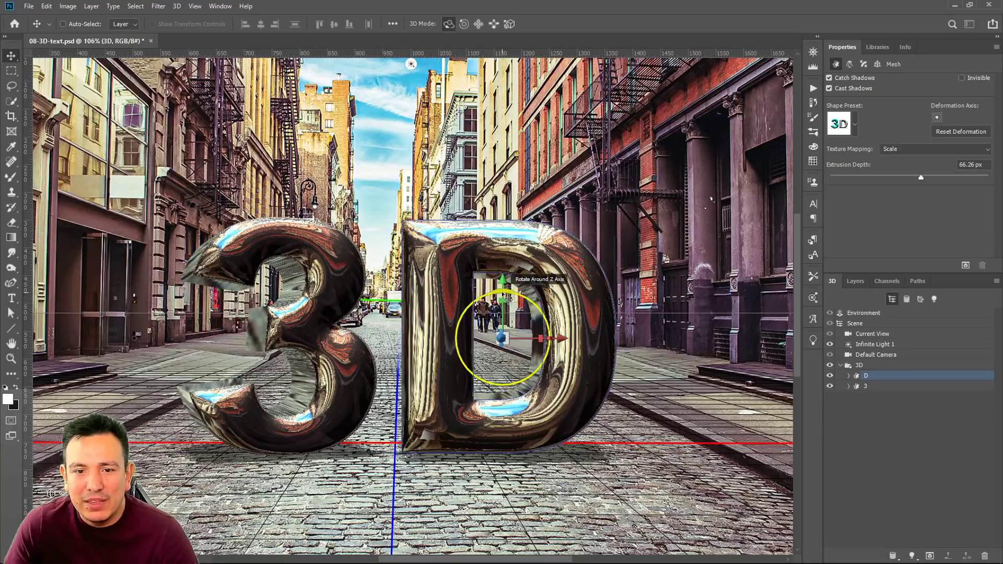
left_click_drag(503, 300, 493, 299)
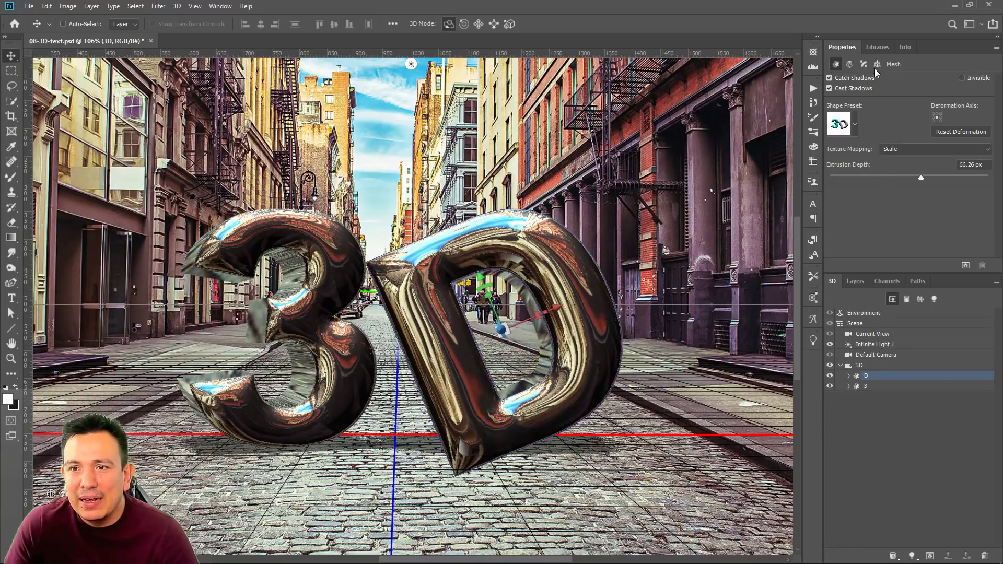
left_click(878, 64)
left_click(919, 181)
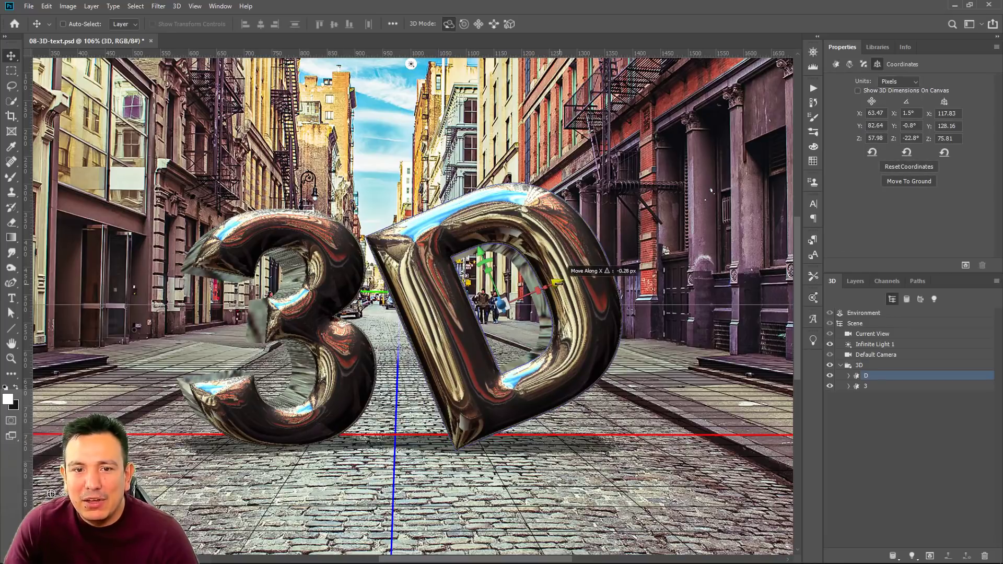
Move the D mesh along the X axis to about 57.4 px, closer to the 3, and move it to the ground
mouse_move(553, 283)
left_mouse_down()
mouse_move(540, 287)
mouse_move(547, 280)
left_mouse_up()
left_click(912, 182)
left_click(917, 180)
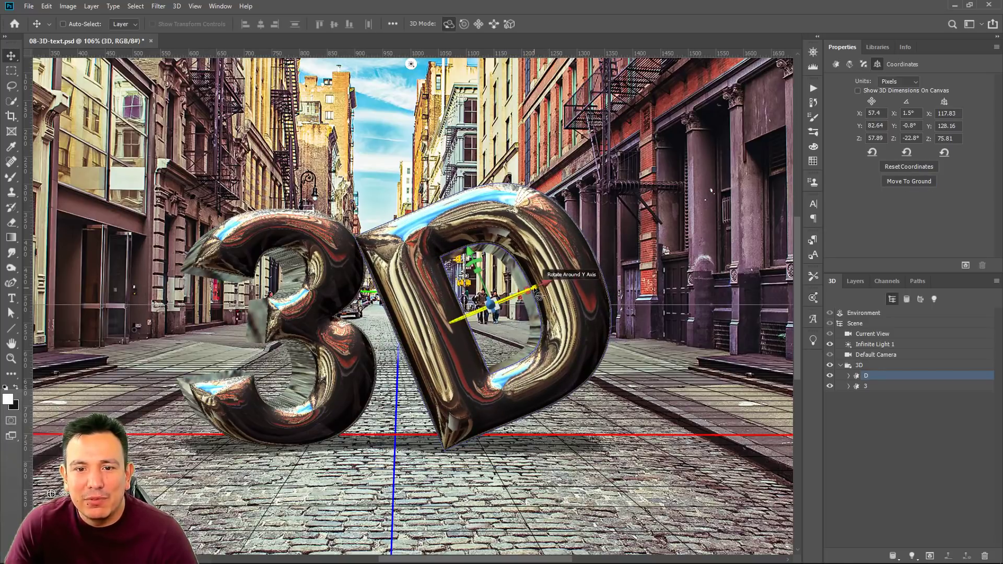
Rotate the D mesh around its Y axis to about 5.1° and make a rectangular selection around the whole 3D text
left_click_drag(539, 296, 511, 306)
left_click(11, 71)
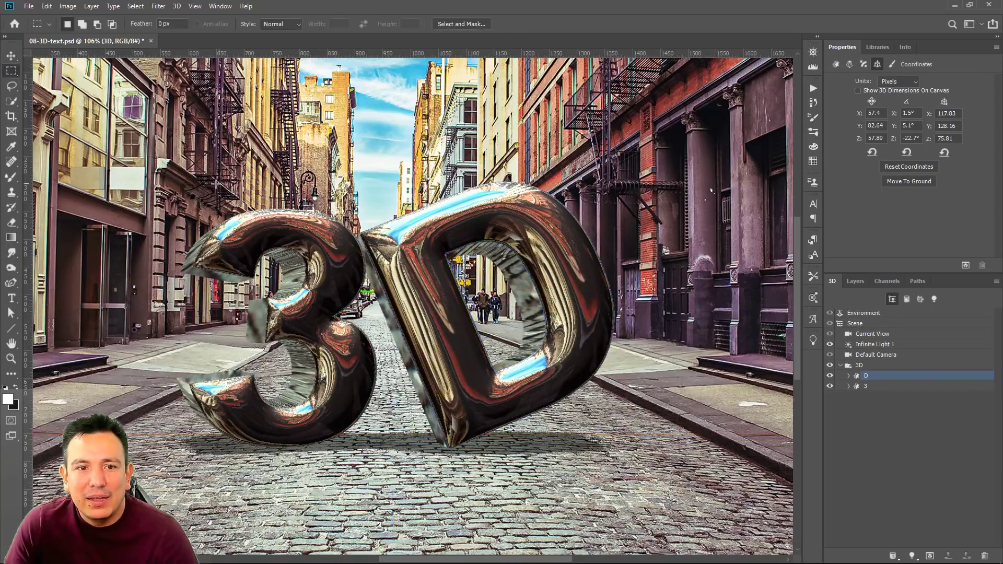
left_click_drag(125, 157, 670, 495)
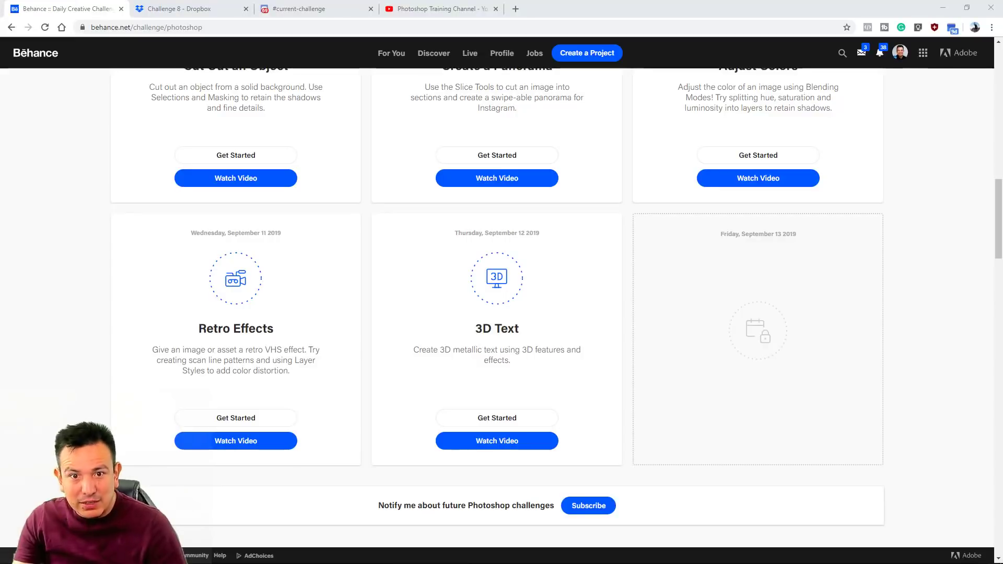
View the Challenge 8 Dropbox folder in the browser and browse the submissions in Discord's current-challenge channel
left_click(180, 9)
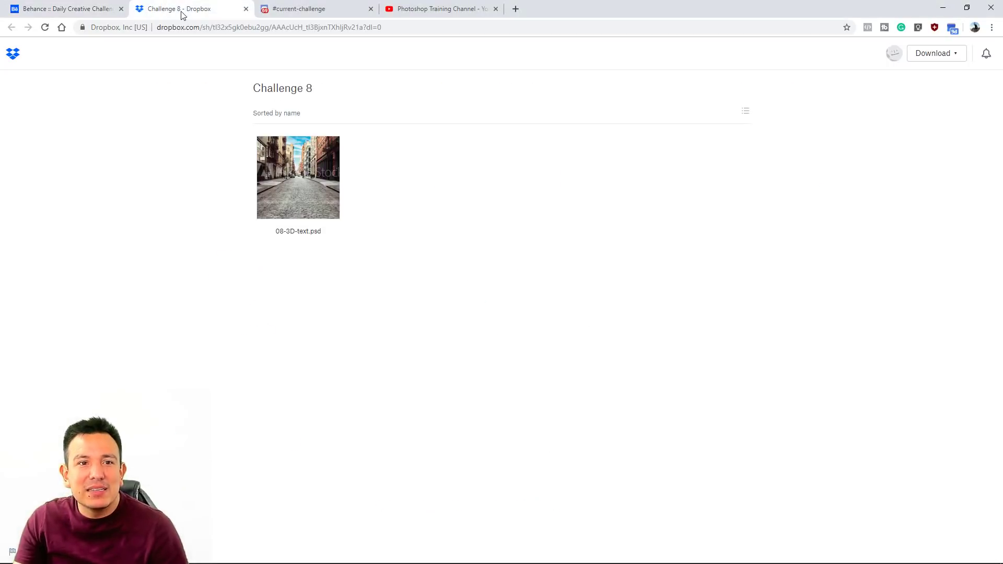
left_click(301, 8)
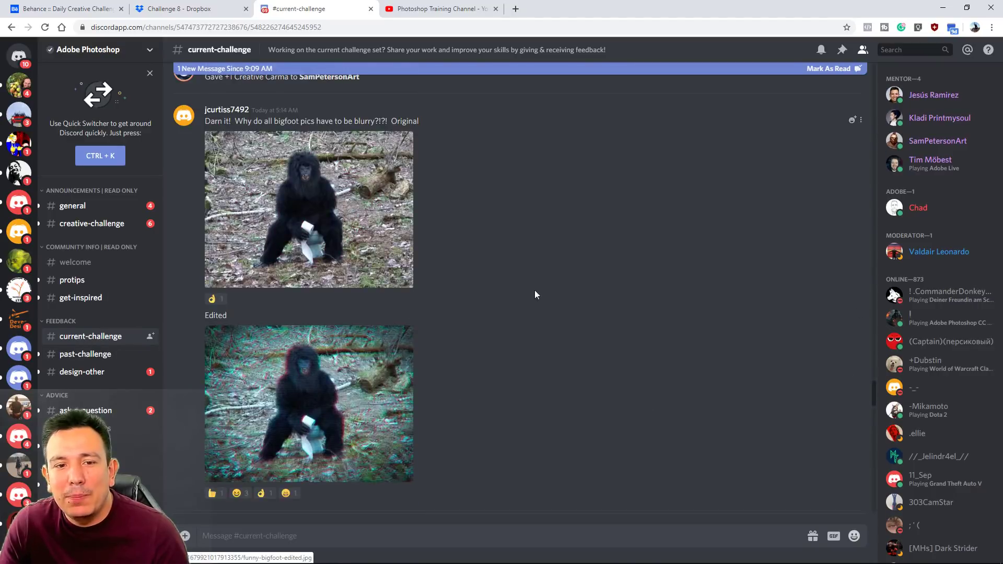
scroll(524, 267, "down", 15)
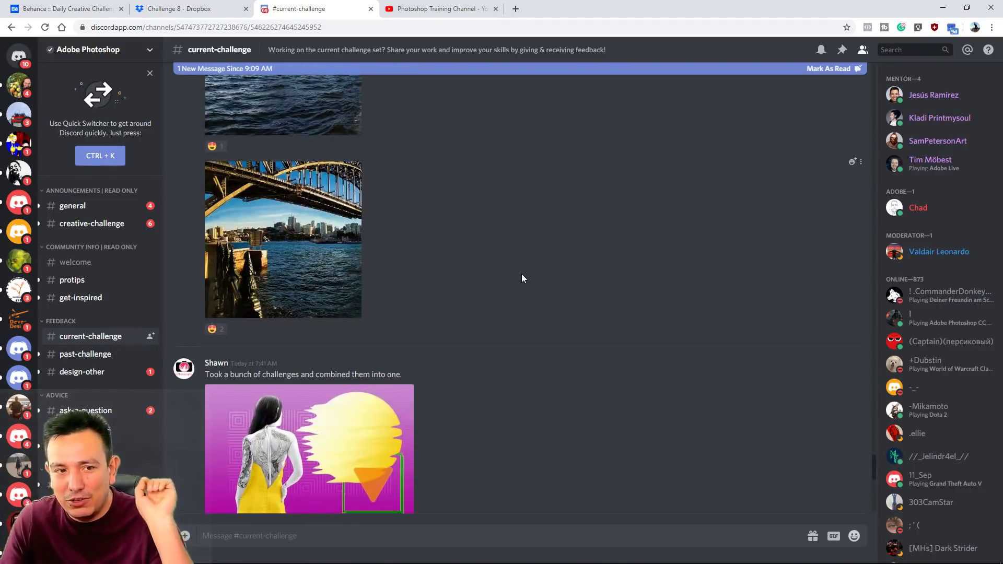
scroll(521, 272, "down", 10)
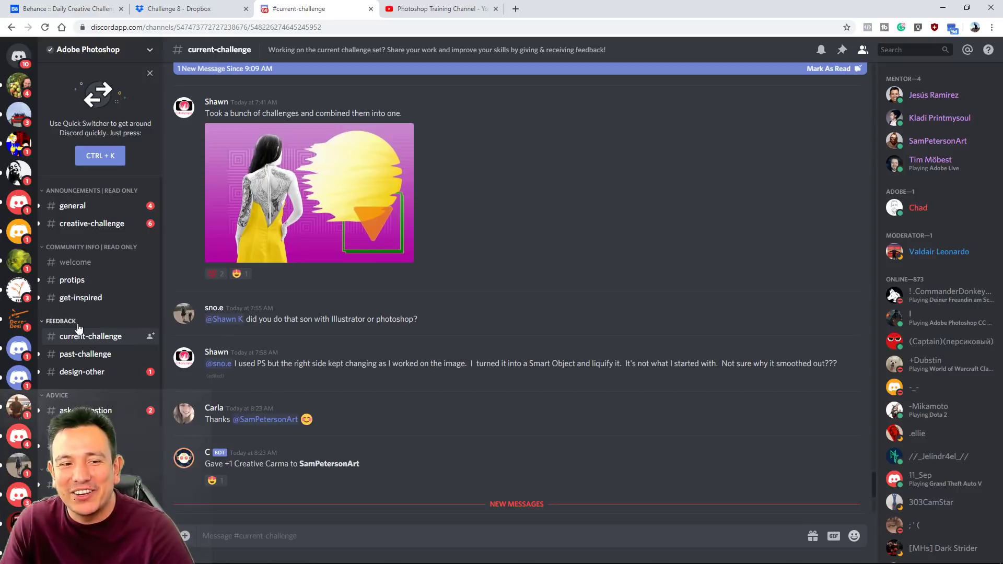